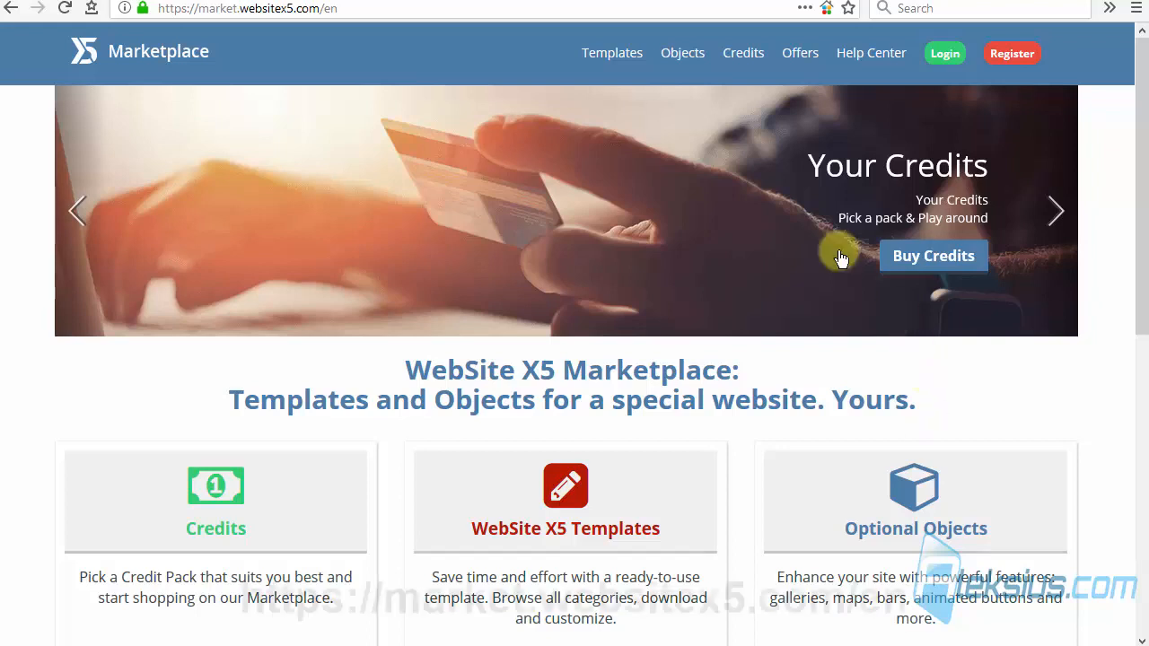
# Step: Browse the marketplace's optional objects and examine those in the Image category
pyautogui.click(393, 7)
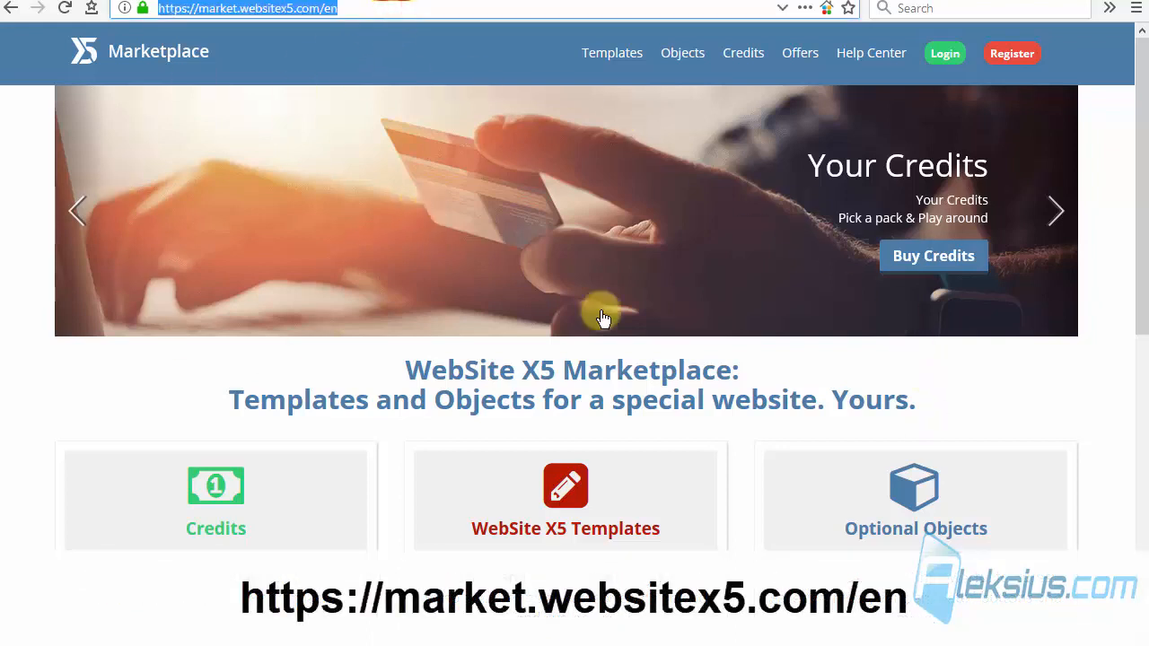
pyautogui.click(893, 492)
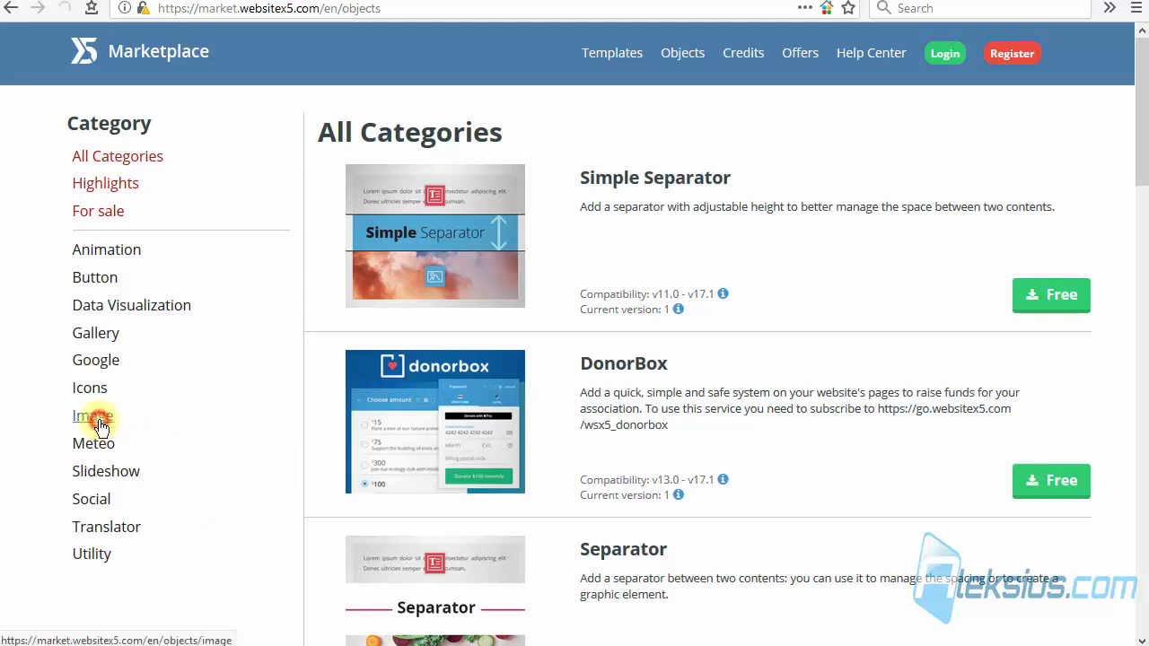
pyautogui.click(99, 421)
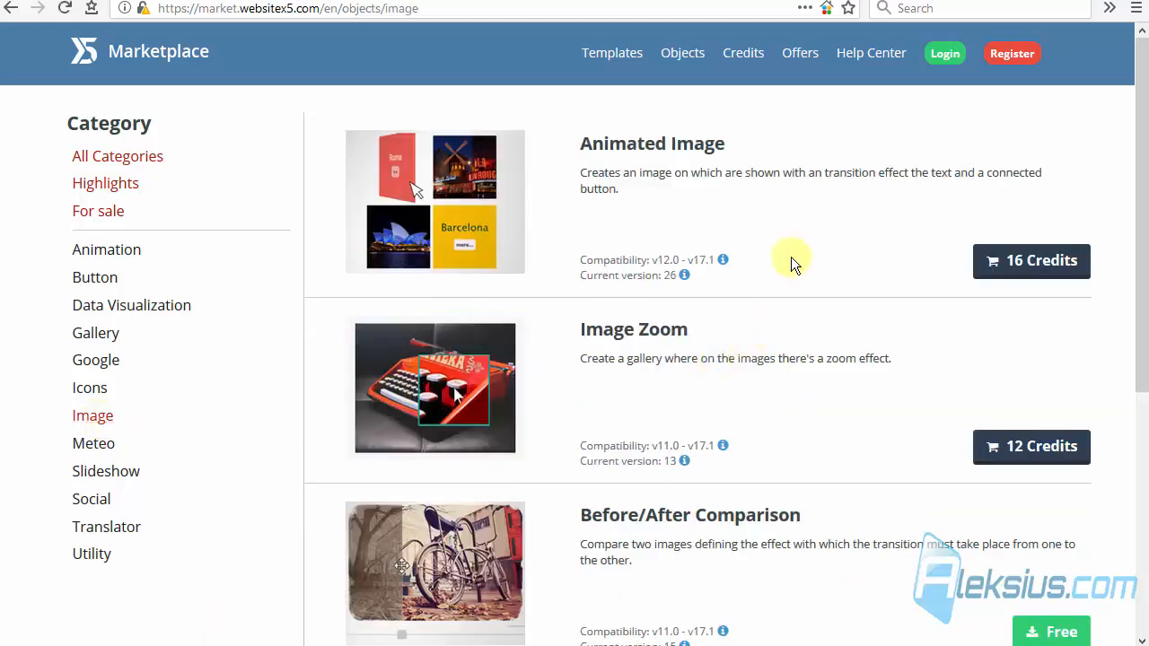
pyautogui.scroll(-3, 764, 230)
pyautogui.scroll(3, 764, 230)
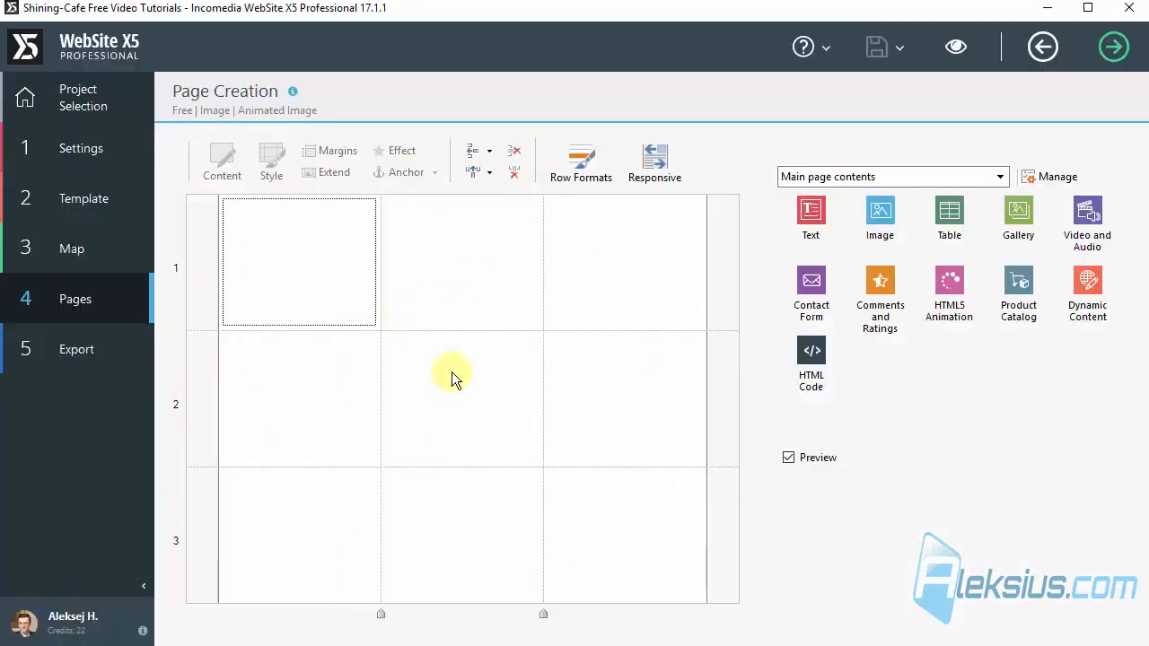
# Step: Place an Animated Image object from the Image category in the first cell of row 1 and open its settings
pyautogui.click(905, 179)
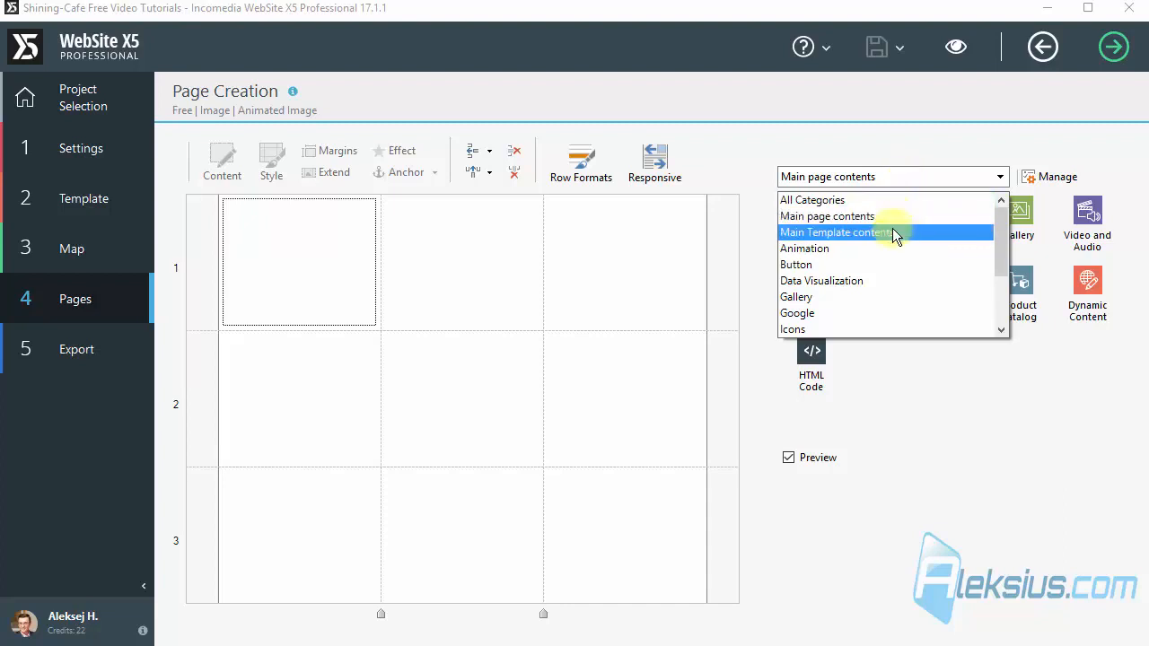
pyautogui.scroll(-2, 888, 233)
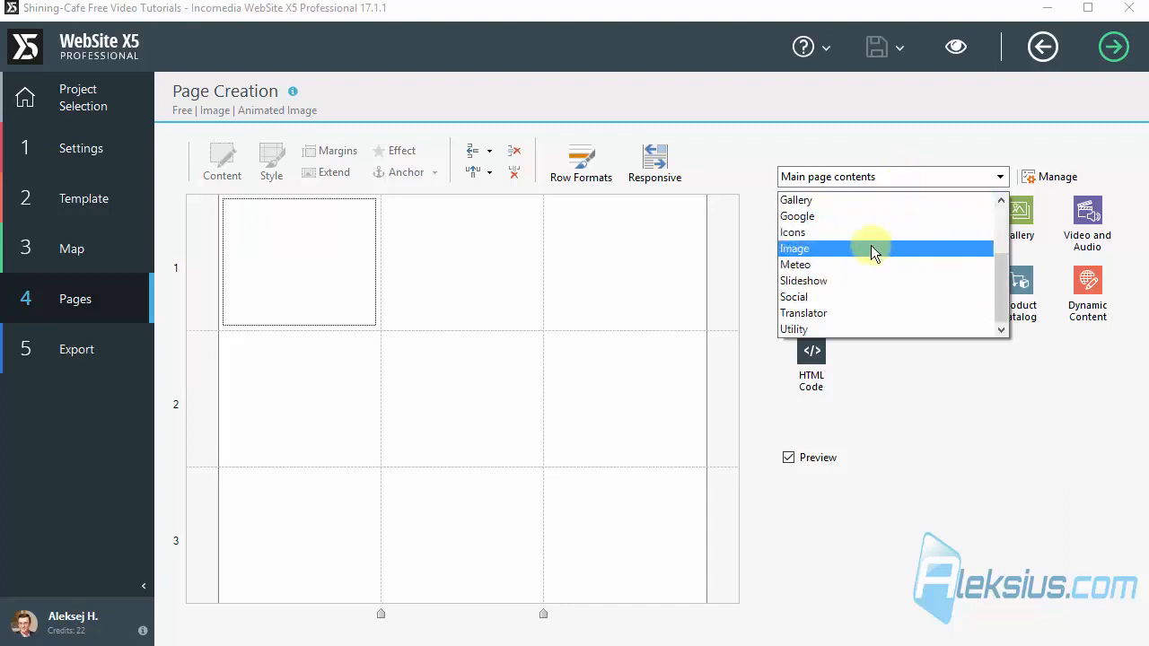
pyautogui.click(870, 249)
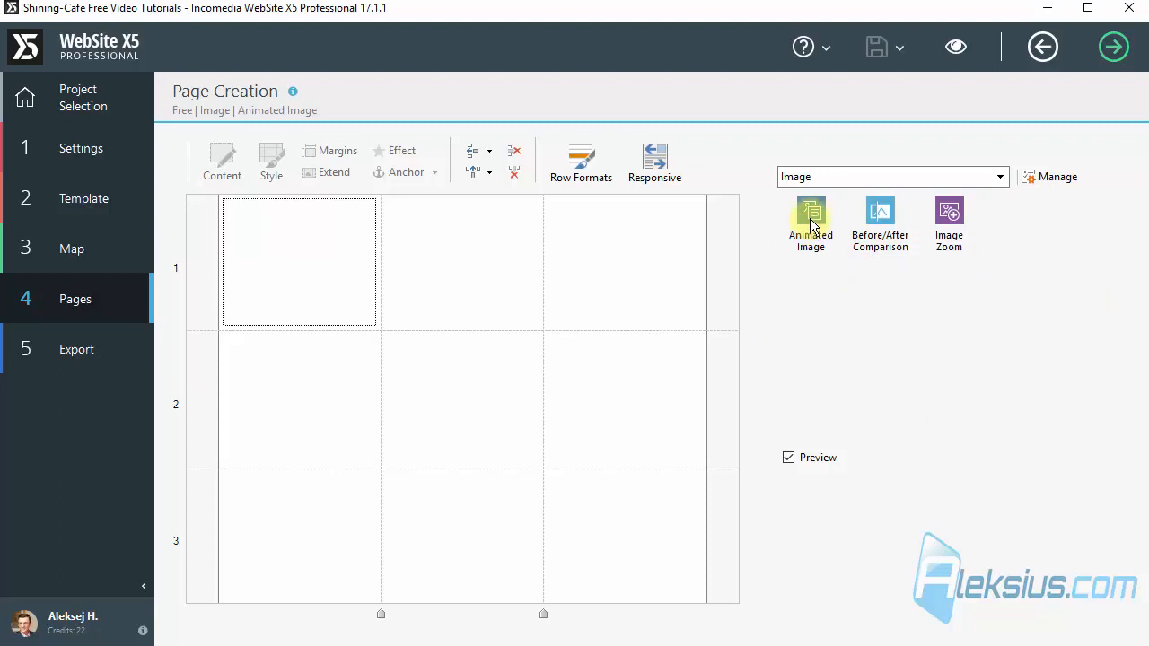
pyautogui.moveTo(810, 214); pyautogui.dragTo(309, 250)
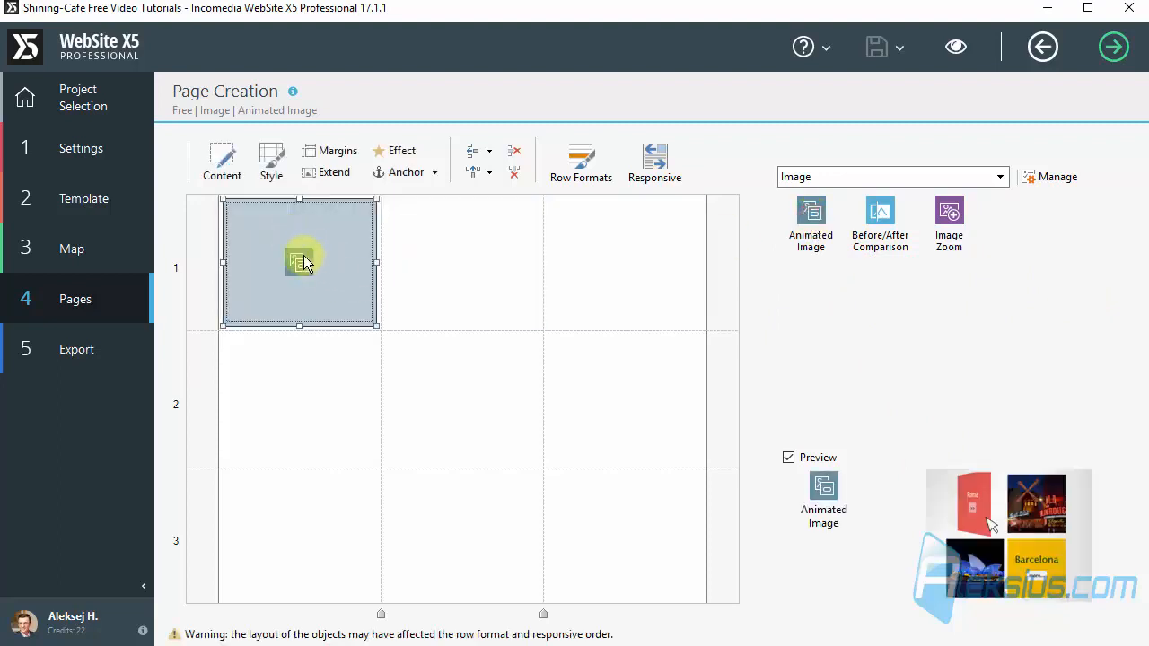
pyautogui.click(348, 251)
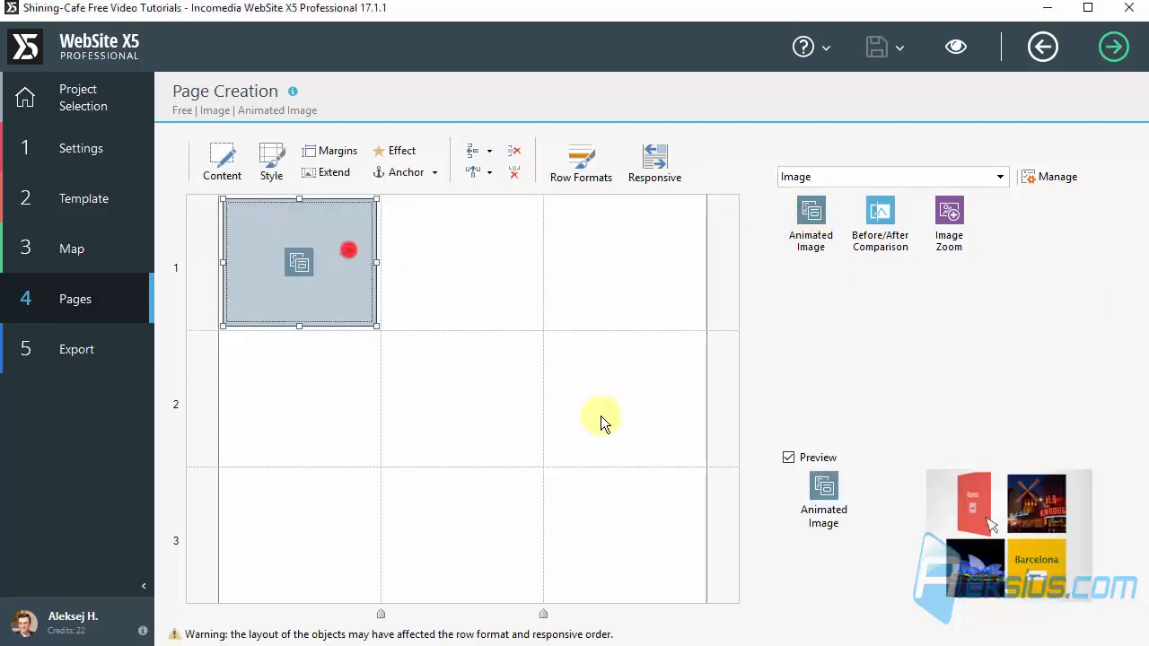
pyautogui.doubleClick(347, 248)
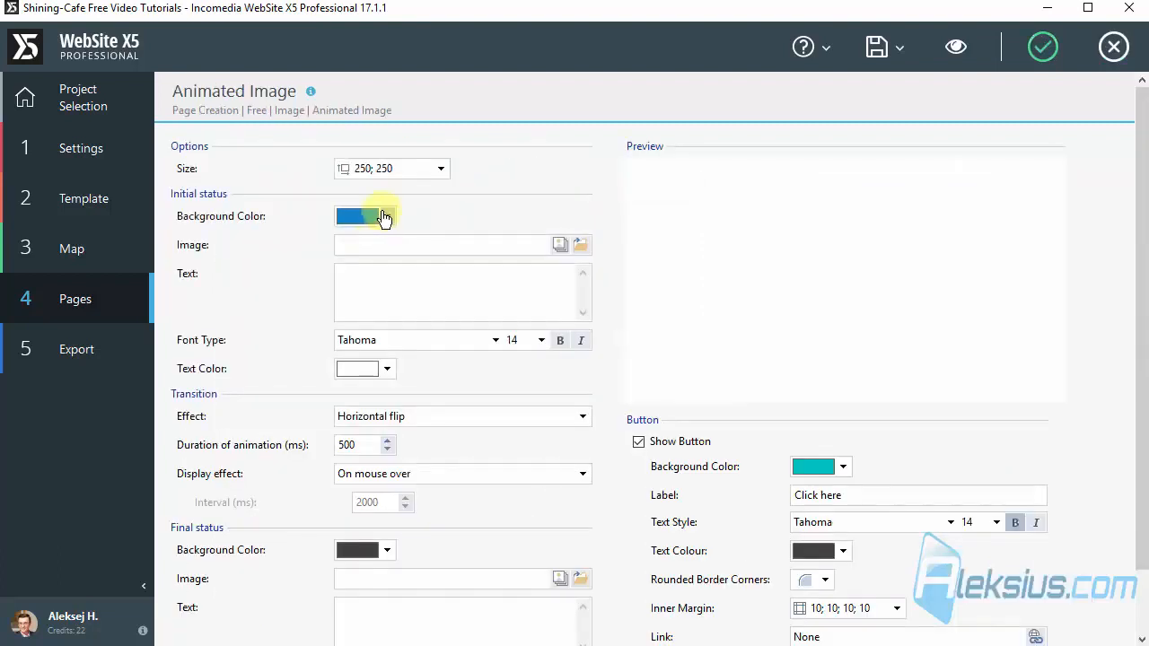
# Step: Use image file 1 from the Изображения folder as the initial status image
pyautogui.click(581, 247)
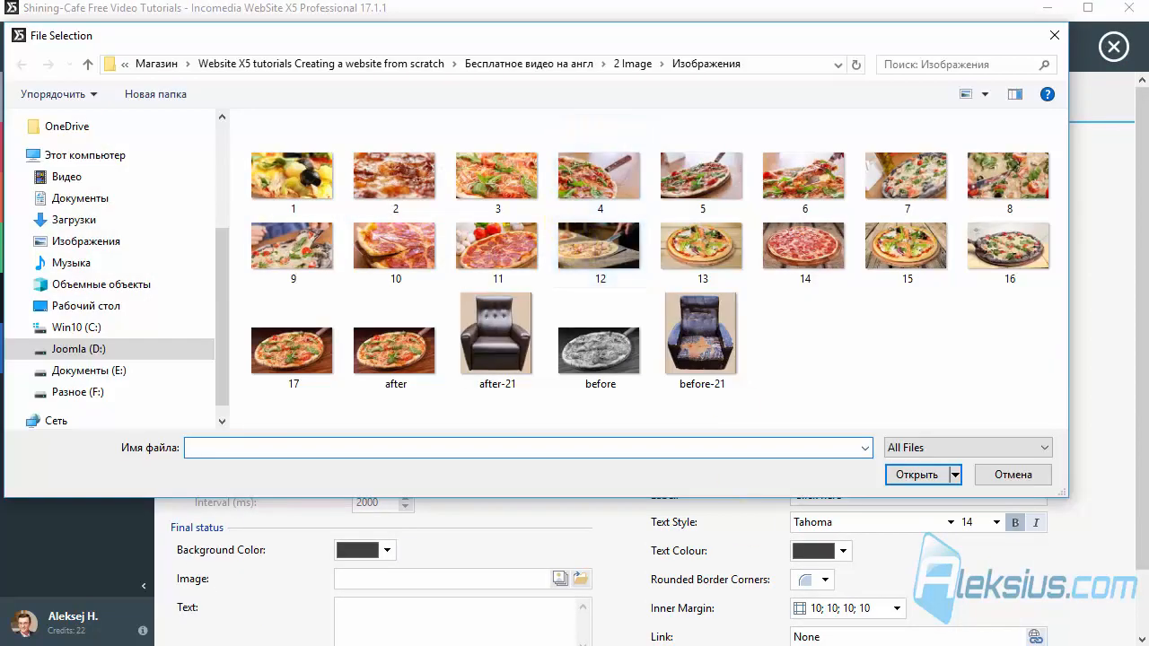
pyautogui.click(323, 187)
pyautogui.doubleClick(322, 182)
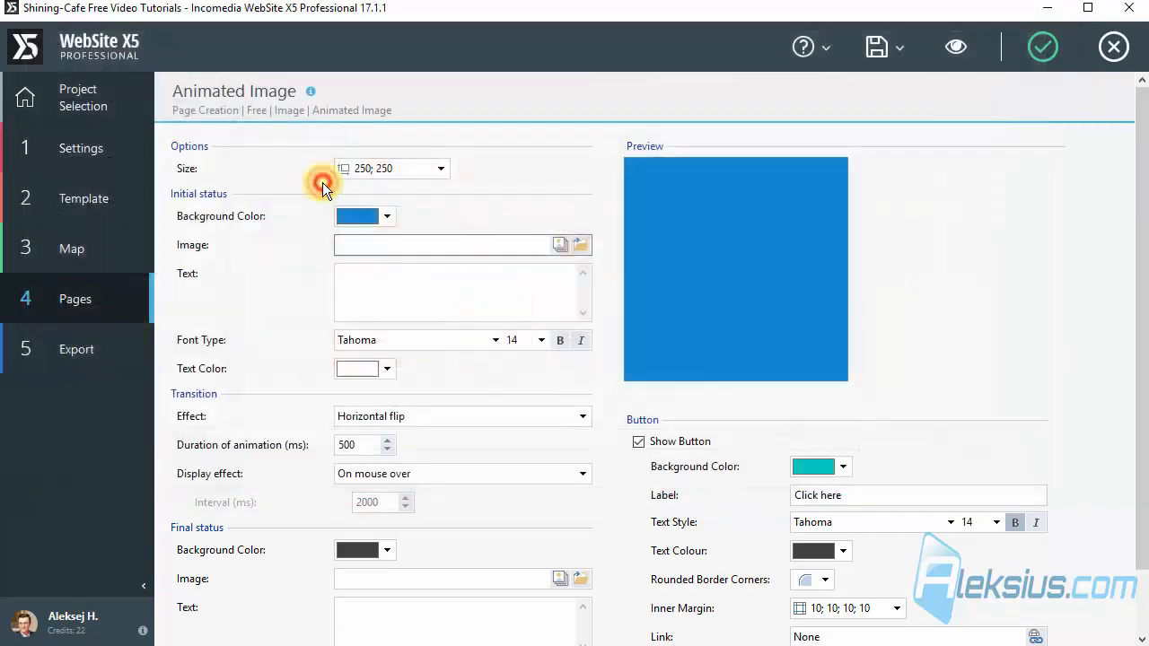
# Step: Unlink the object's proportions and set its size to 1280 wide by 720 high
pyautogui.click(434, 169)
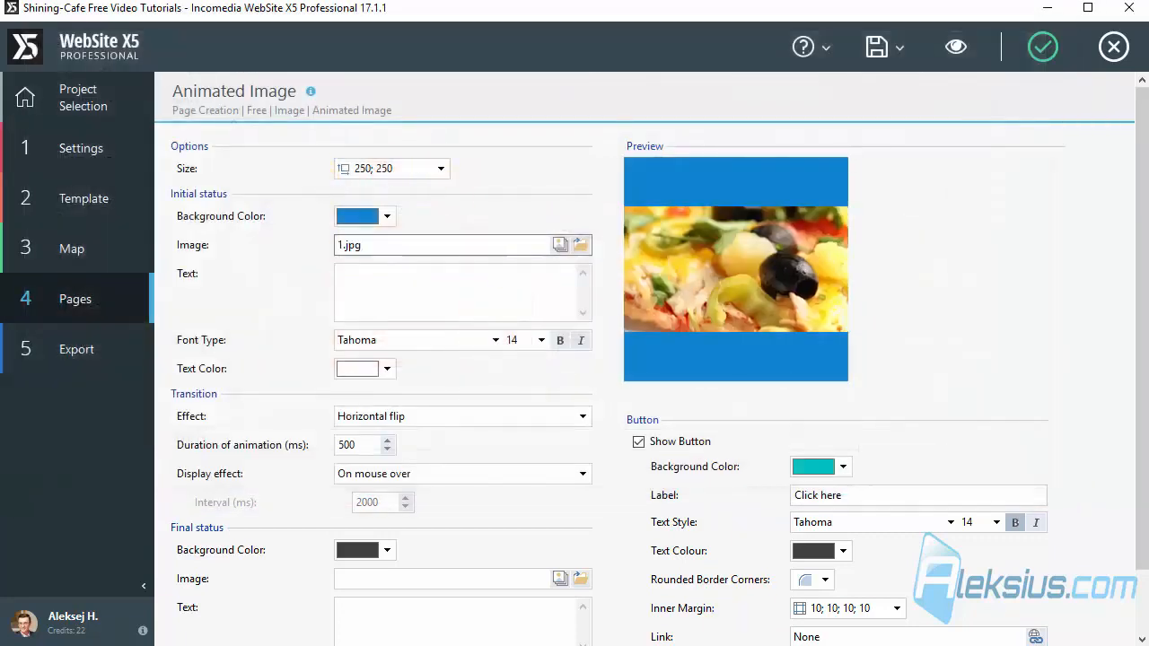
pyautogui.click(401, 167)
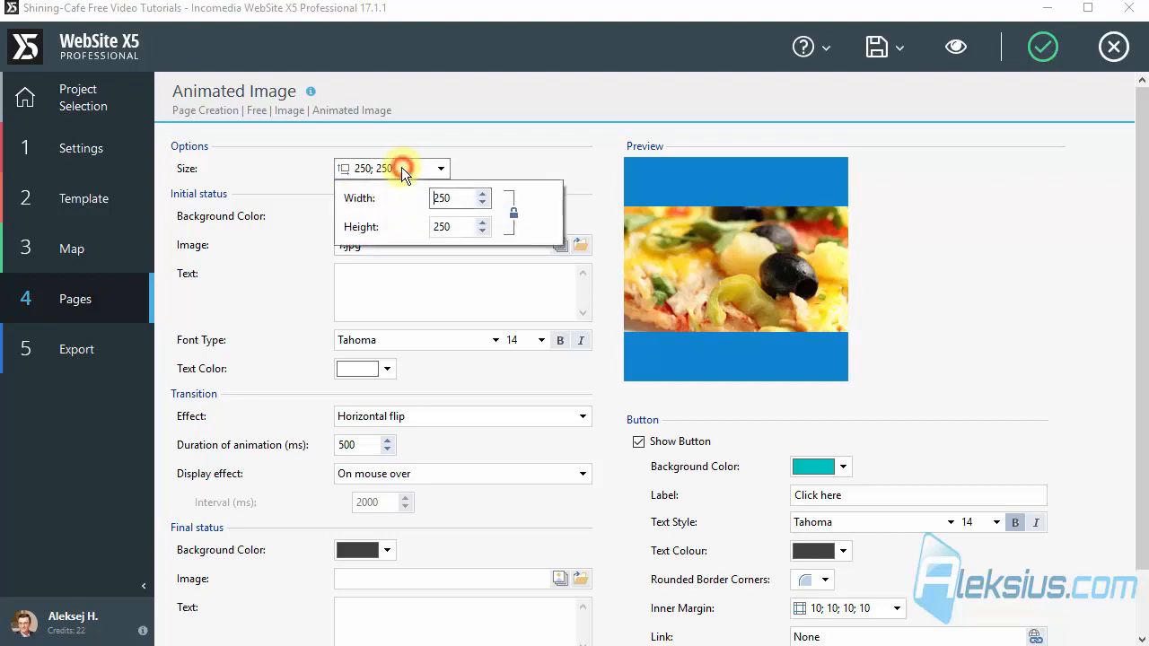
pyautogui.click(513, 211)
pyautogui.doubleClick(456, 196)
pyautogui.write('1280')
pyautogui.doubleClick(456, 227)
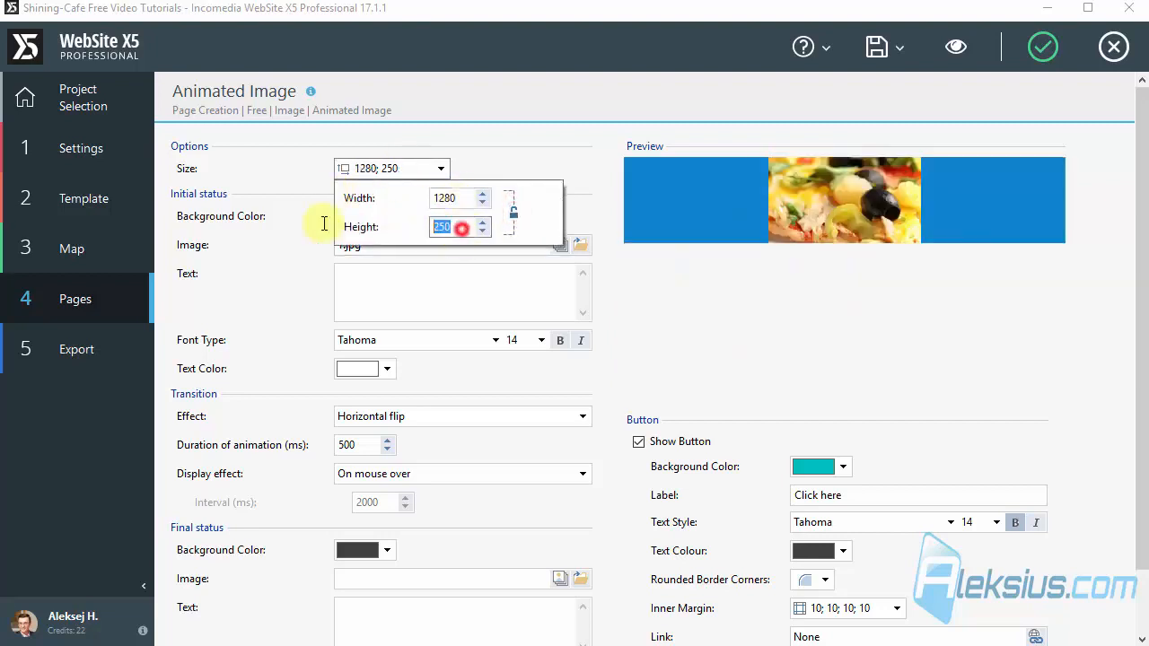
pyautogui.write('720')
pyautogui.click(475, 283)
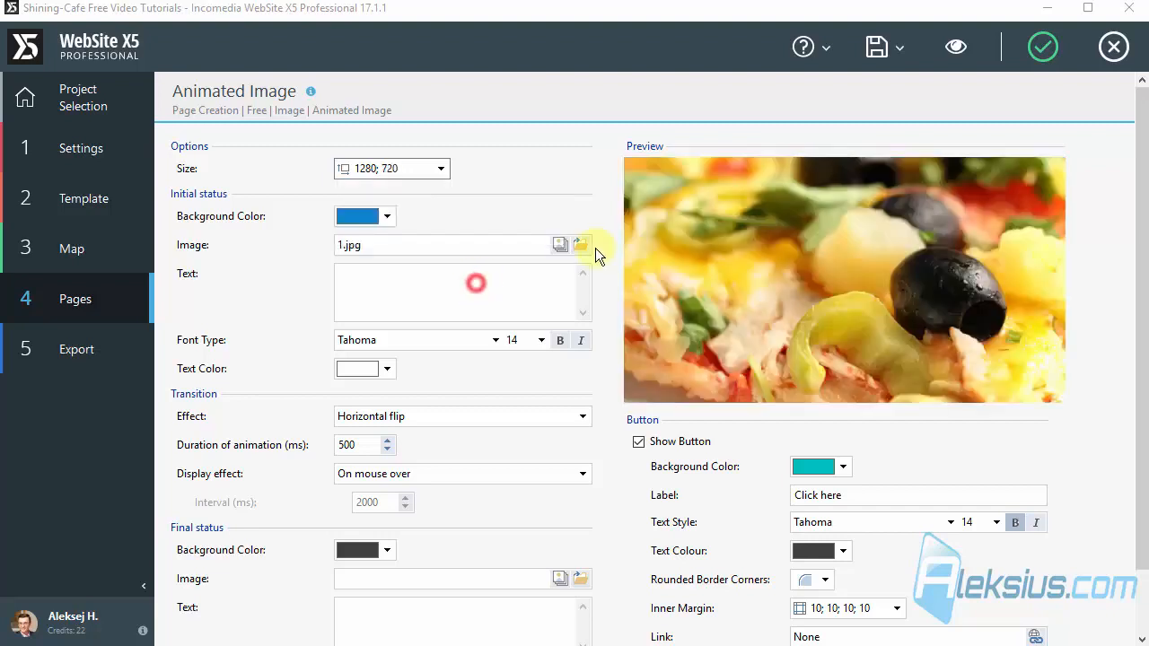
# Step: Enter "Best pizza 1" as the initial status text
pyautogui.click(419, 284)
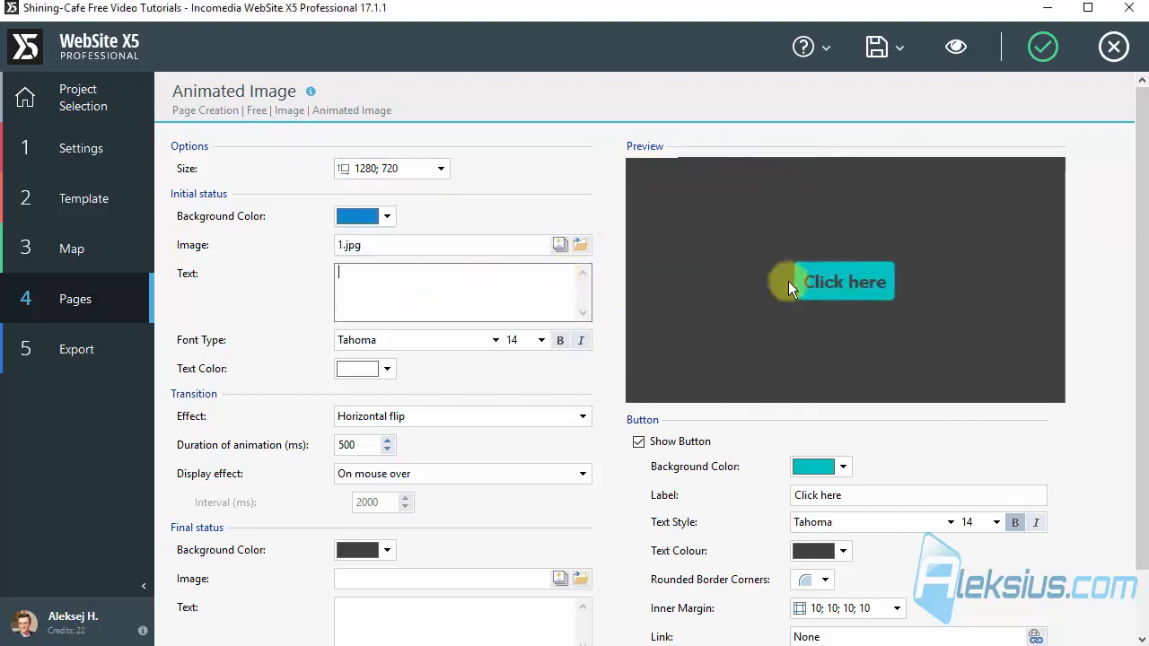
pyautogui.click(418, 285)
pyautogui.write('Best pizza ')
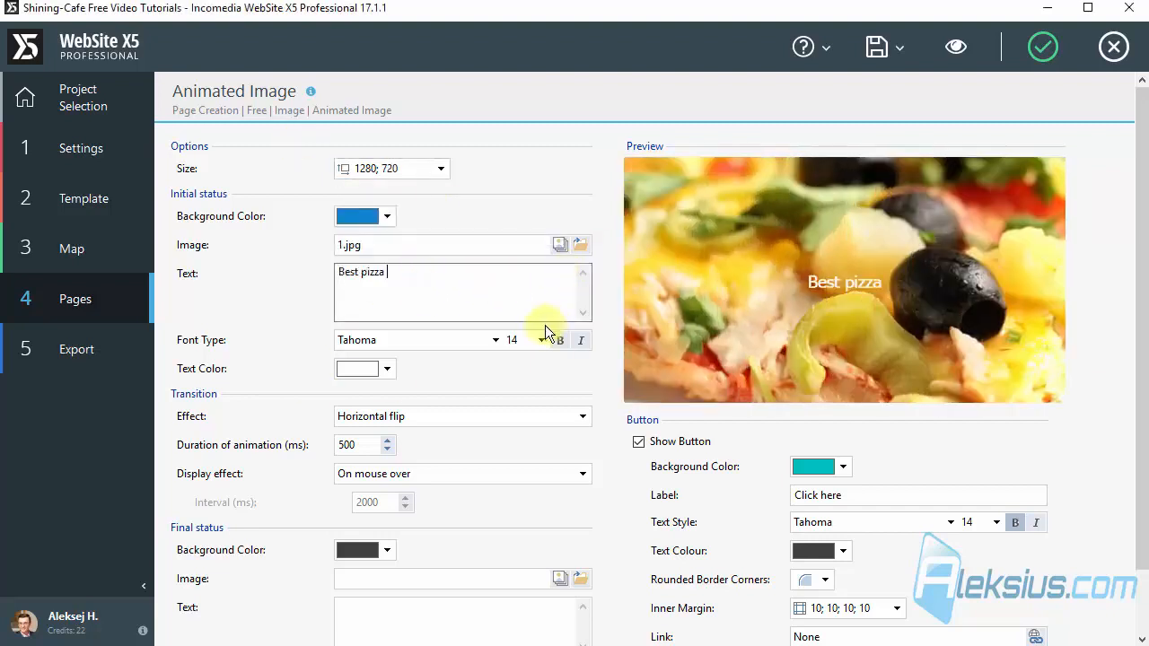
pyautogui.write('1')
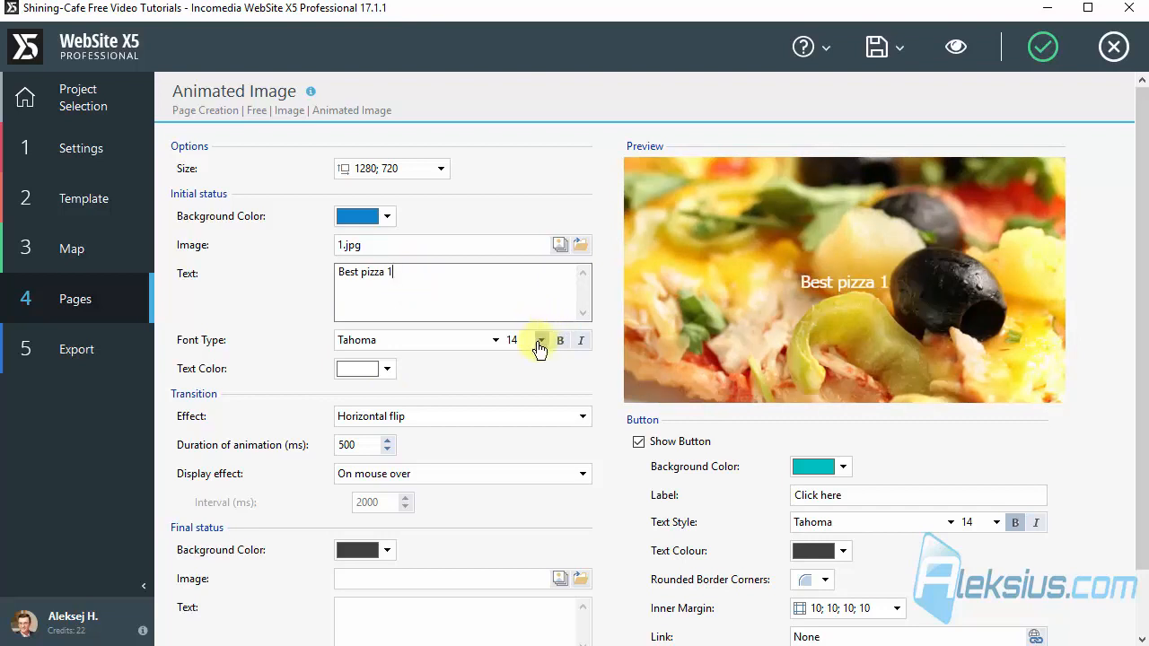
# Step: Format the initial status text as size 16 bold, keeping its colour white
pyautogui.click(539, 345)
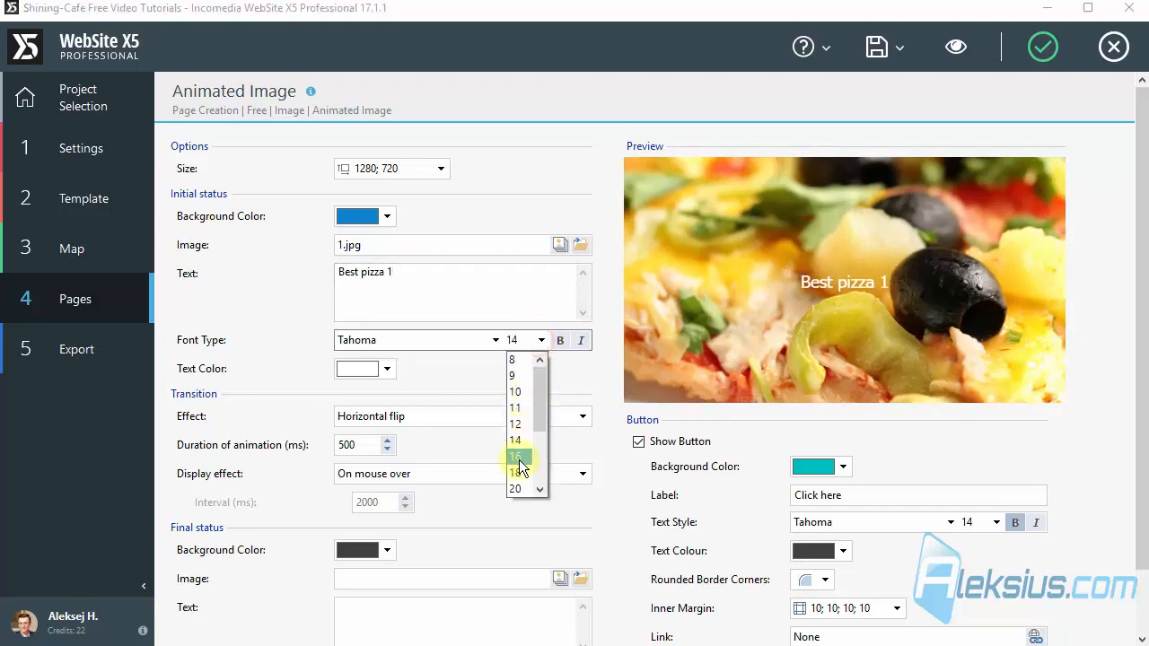
pyautogui.click(519, 459)
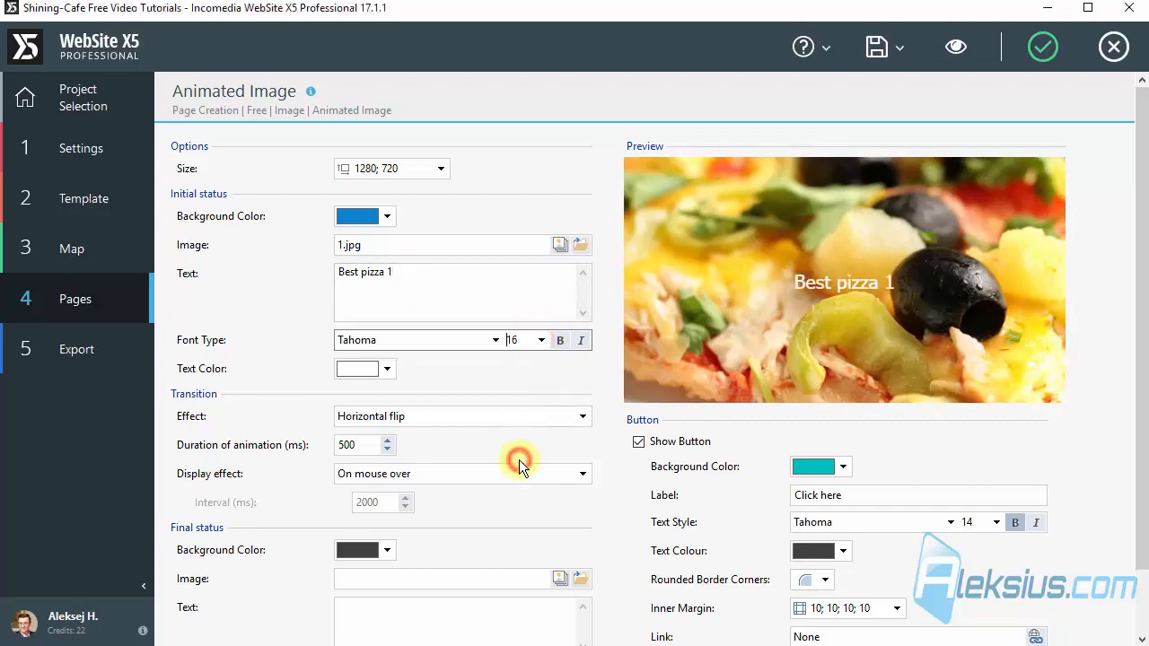
pyautogui.click(558, 341)
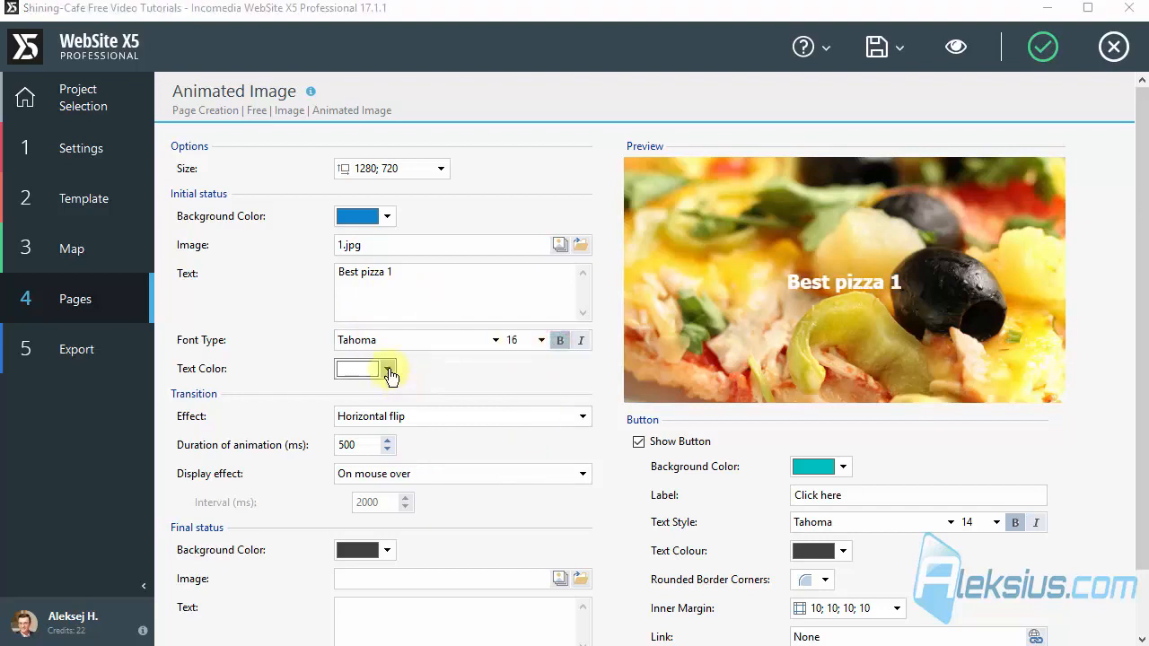
pyautogui.click(389, 371)
pyautogui.click(435, 299)
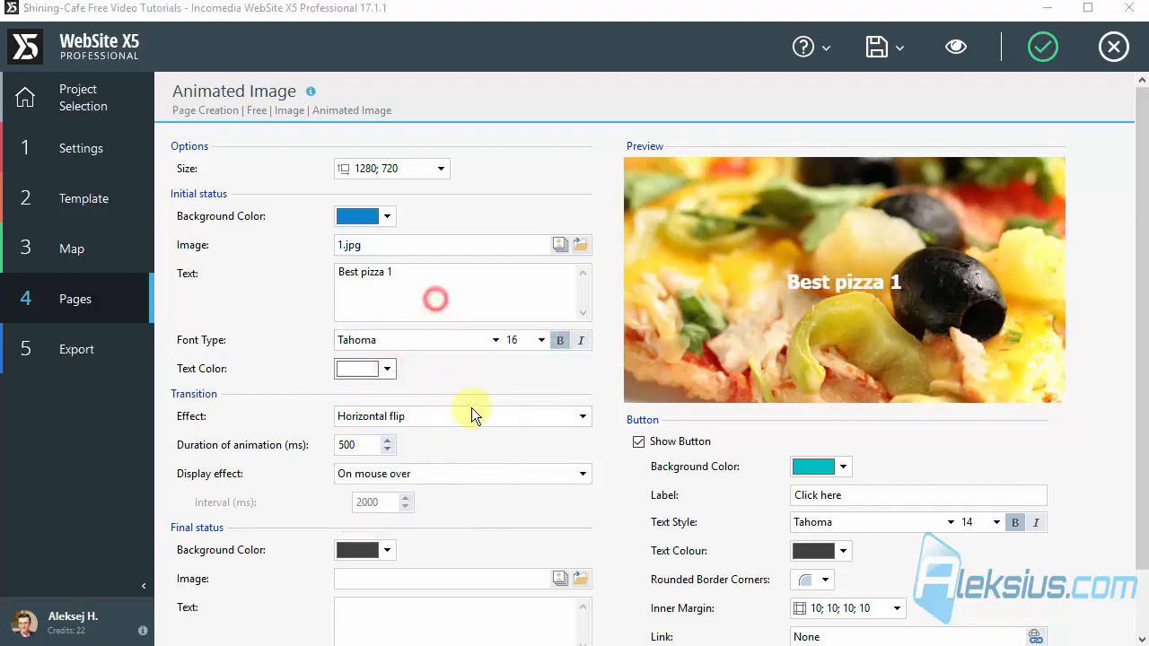
pyautogui.click(458, 452)
# Step: Change the button's label to "Order now"
pyautogui.scroll(-2, 508, 364)
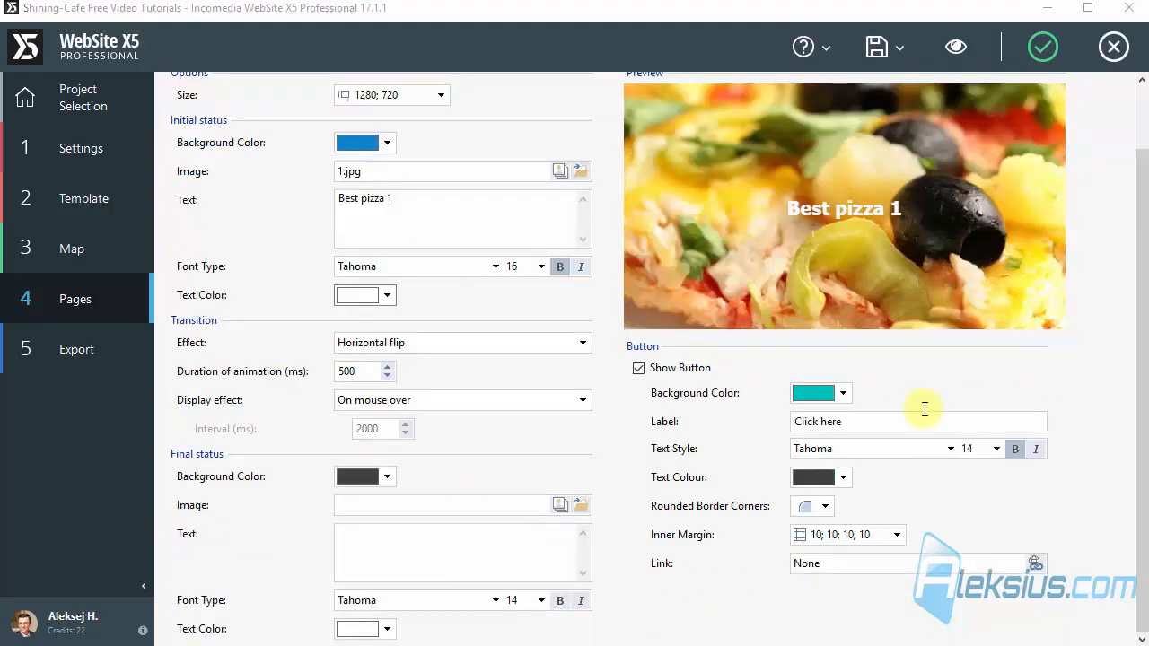
pyautogui.moveTo(886, 236)
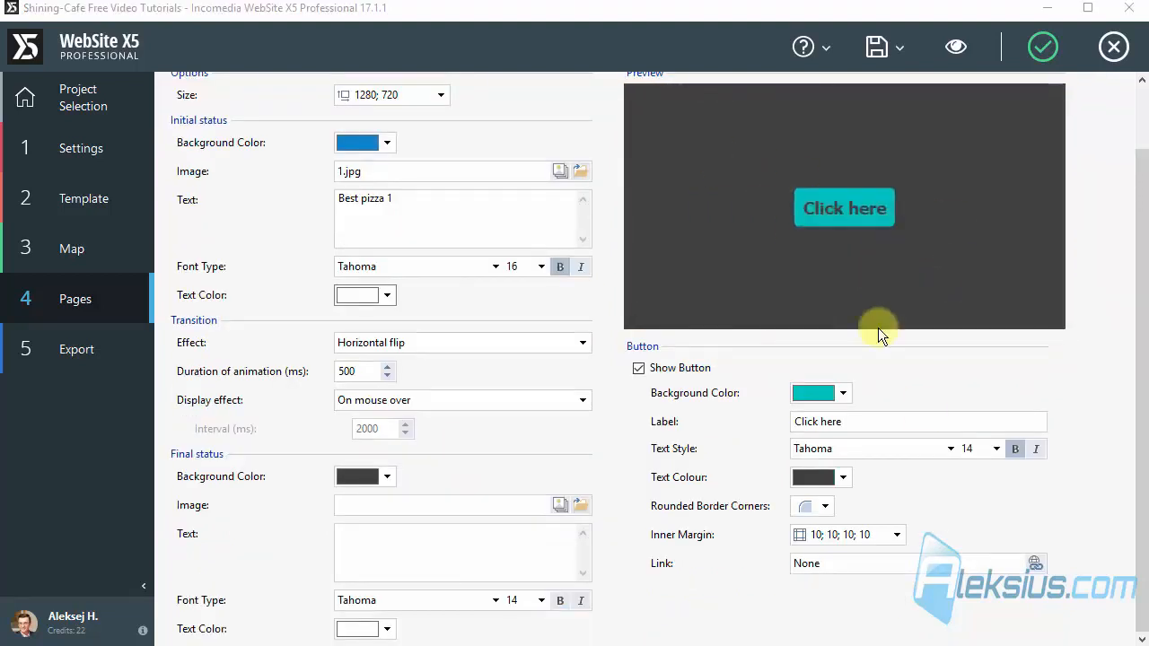
pyautogui.moveTo(876, 418); pyautogui.dragTo(653, 406)
pyautogui.write('Order now')
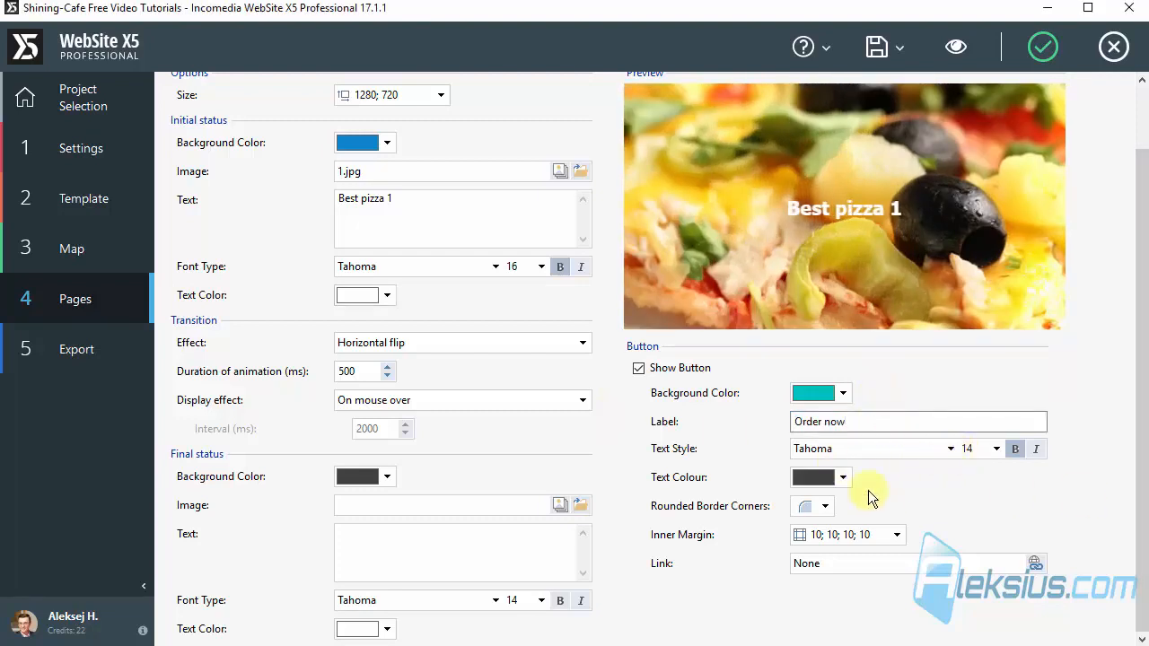
# Step: Link the button to the website page "Pizza order" in the Menu level of the sitemap
pyautogui.click(1035, 562)
pyautogui.click(395, 196)
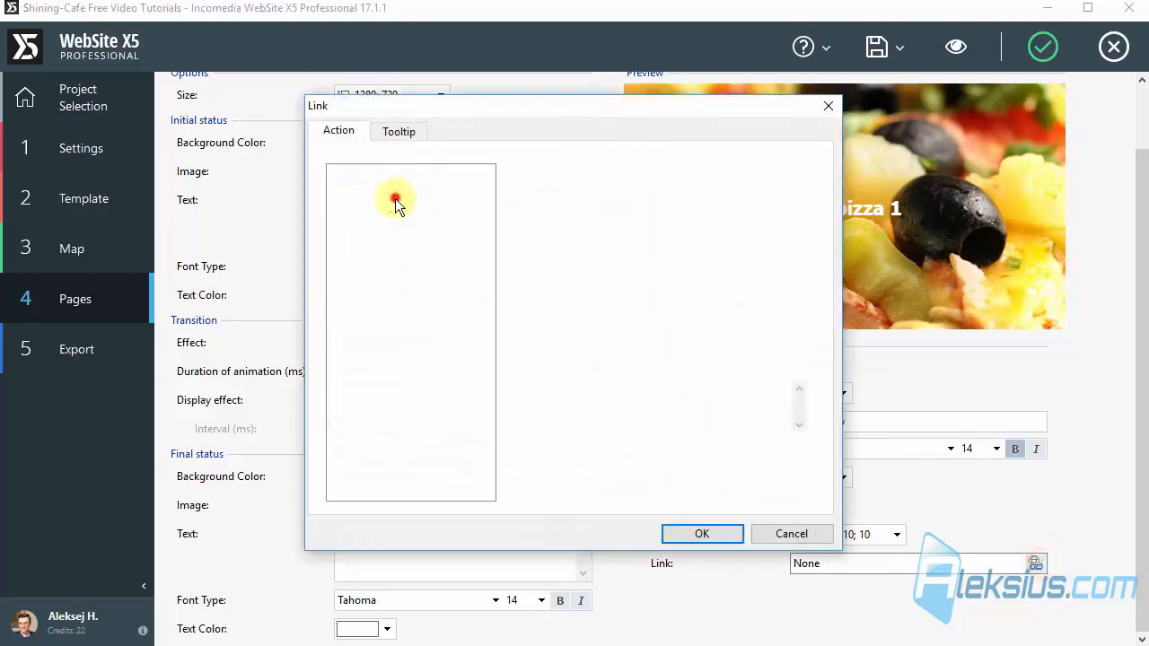
pyautogui.click(794, 191)
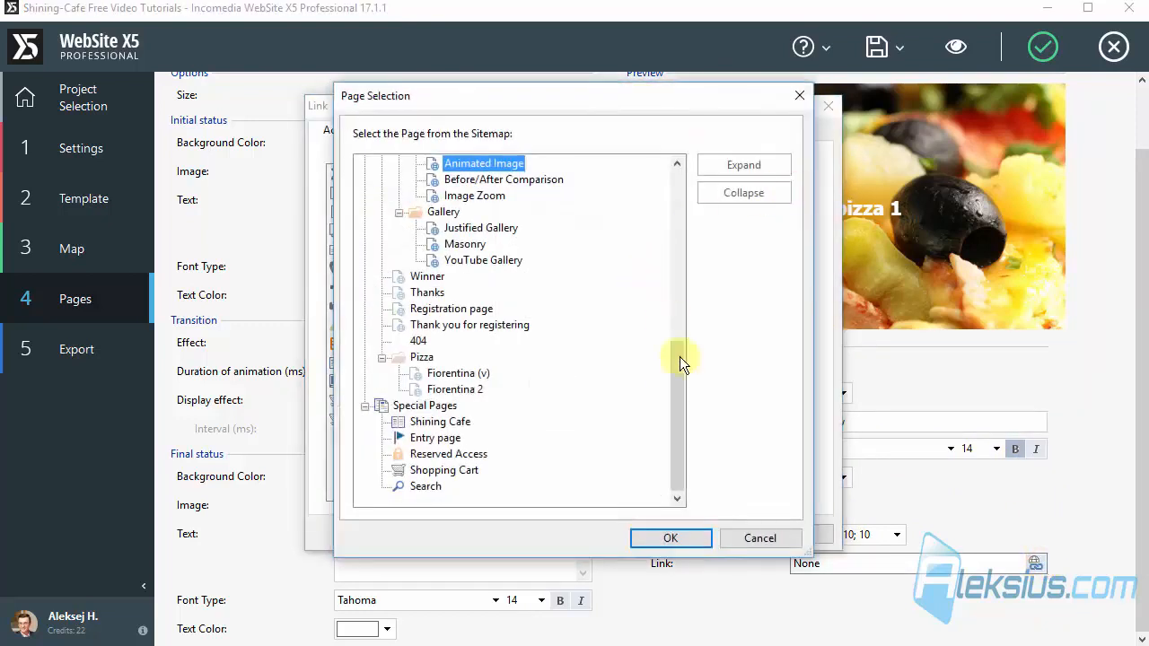
pyautogui.moveTo(679, 382); pyautogui.dragTo(700, 208)
pyautogui.click(458, 246)
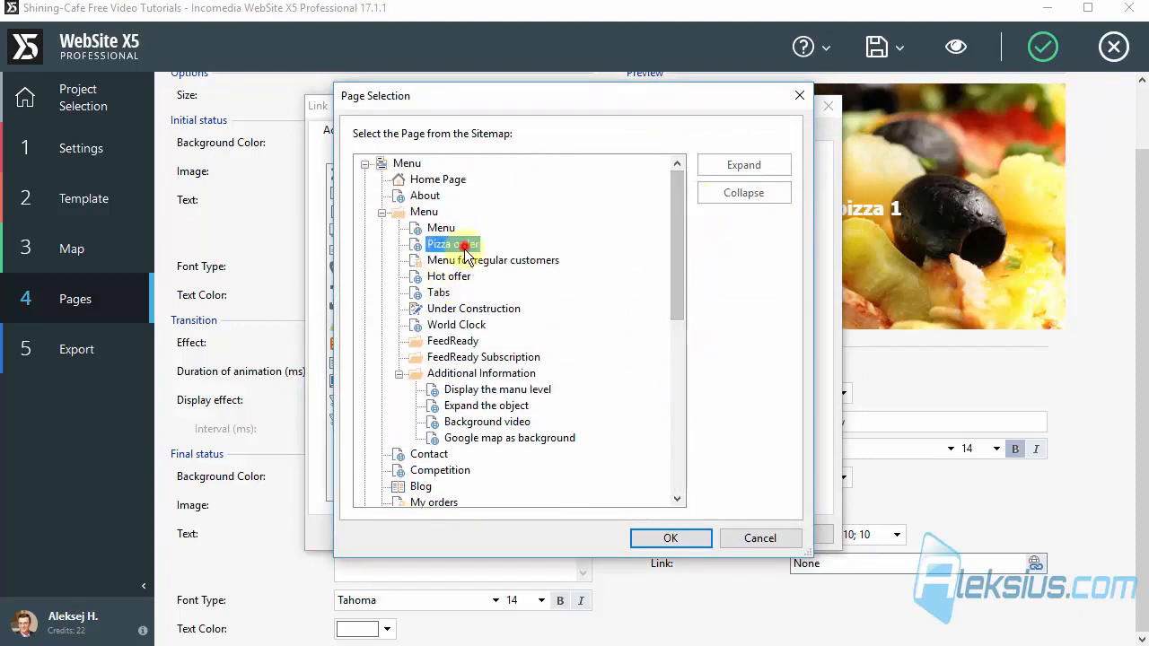
pyautogui.click(687, 538)
pyautogui.click(699, 532)
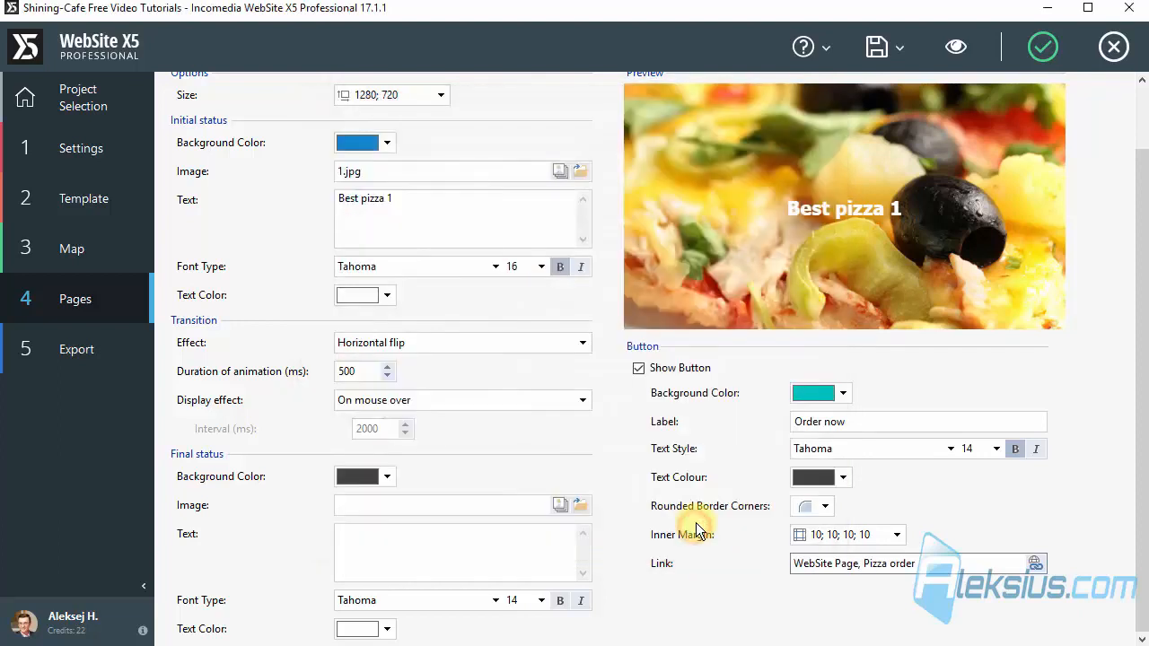
# Step: Use image file 2 from the Изображения folder as the final status image
pyautogui.moveTo(871, 285)
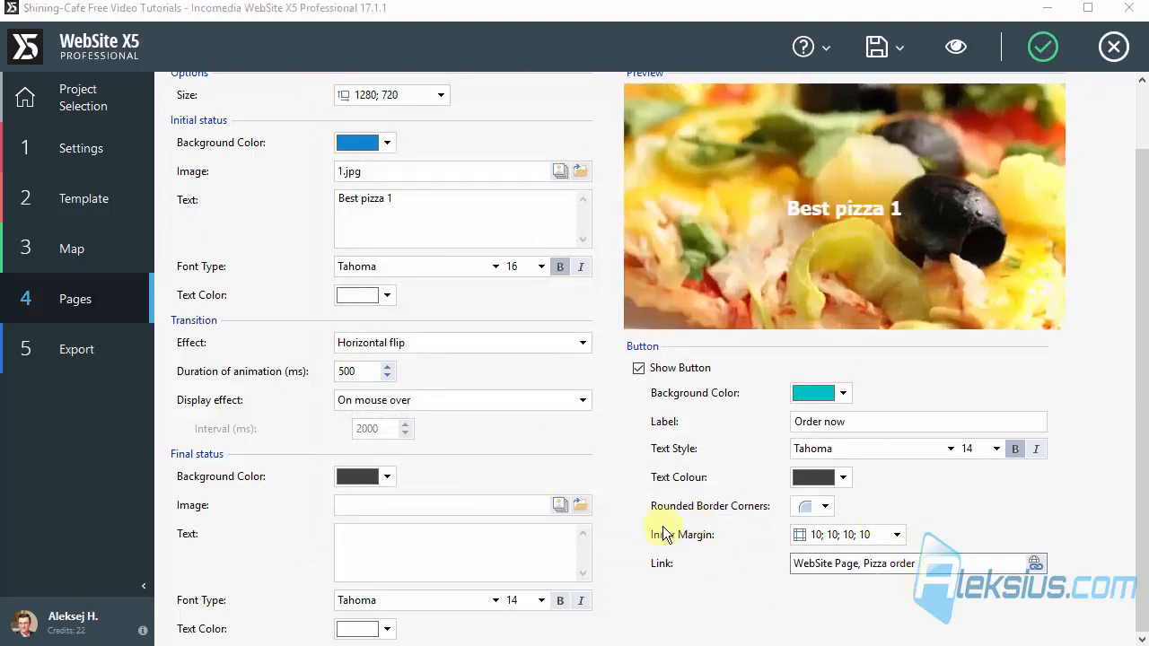
pyautogui.click(575, 506)
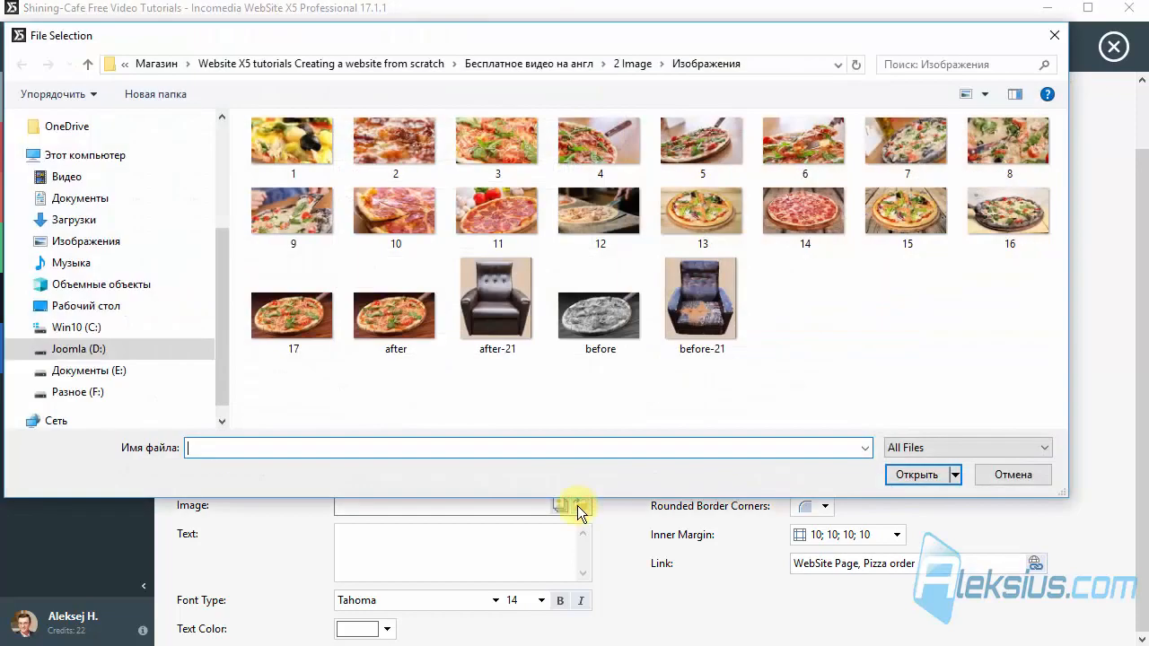
pyautogui.doubleClick(416, 147)
# Step: Set the button's text colour to white and its text size to 16, and apply the object's settings
pyautogui.moveTo(817, 214)
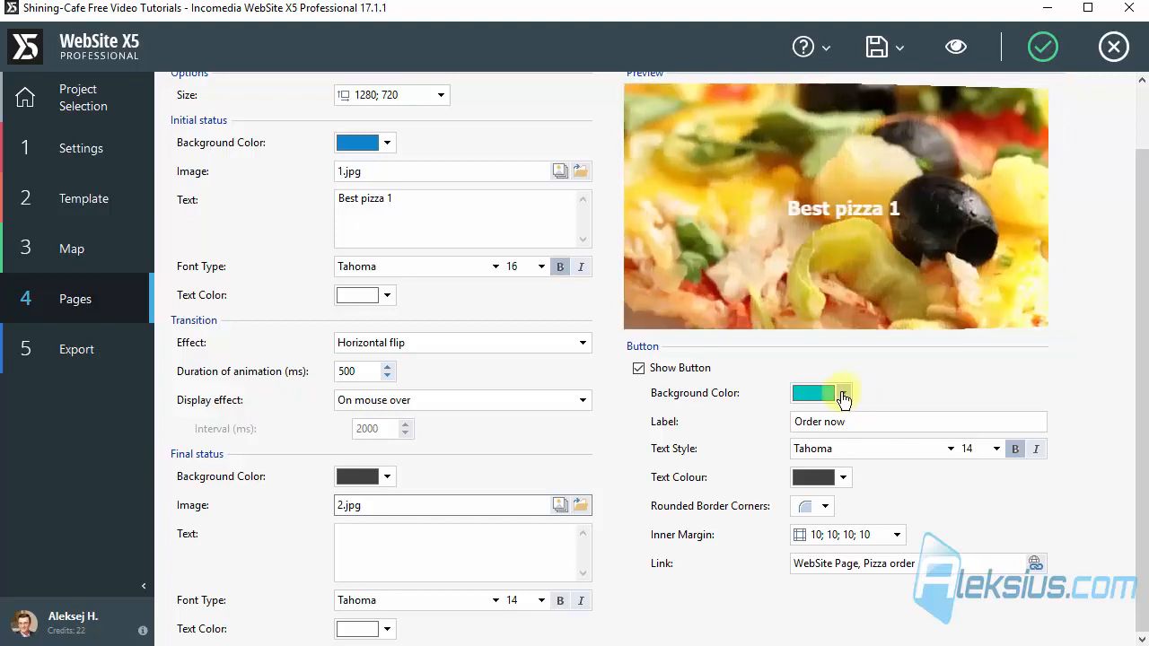
pyautogui.click(842, 393)
pyautogui.click(842, 393)
pyautogui.click(841, 476)
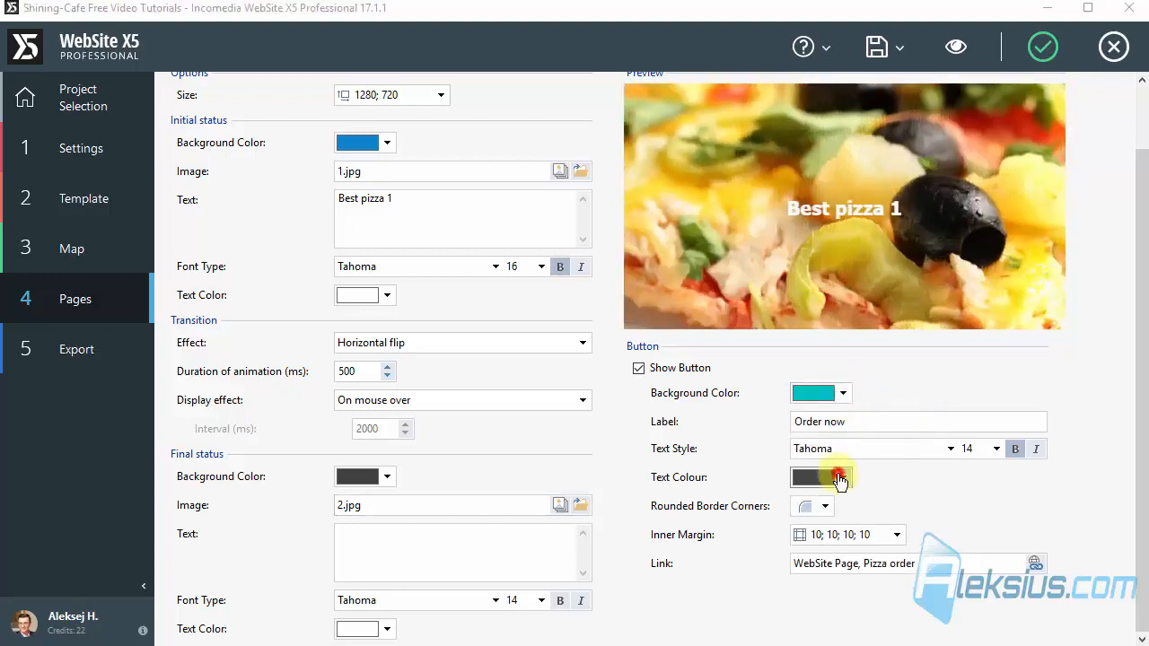
pyautogui.click(799, 500)
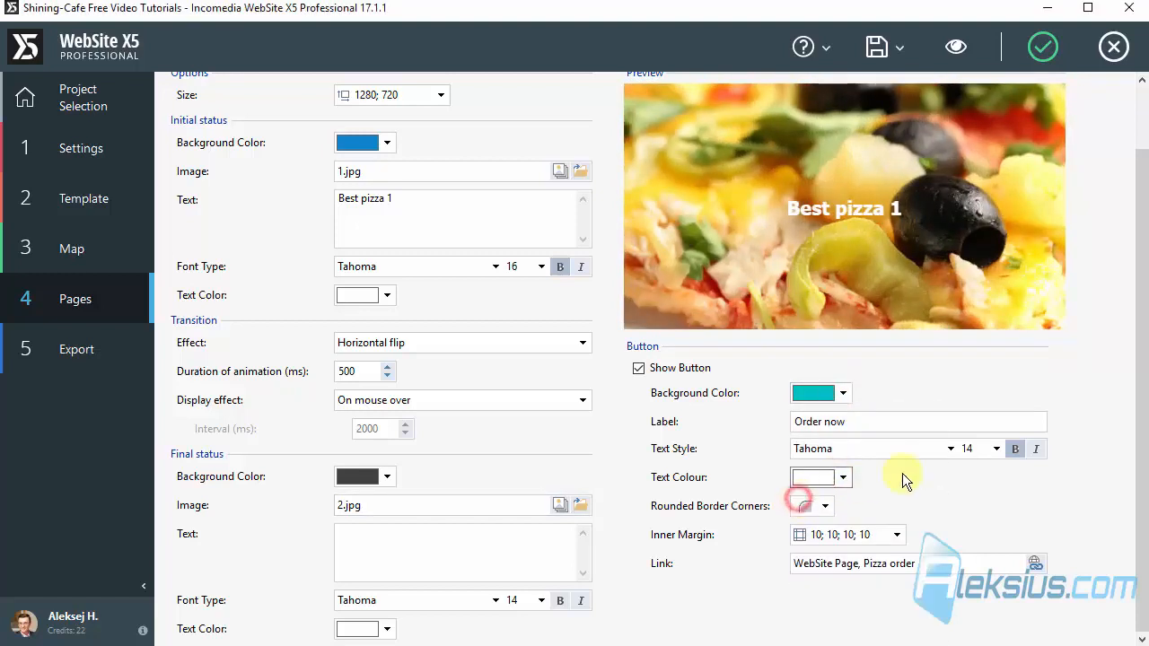
pyautogui.click(993, 449)
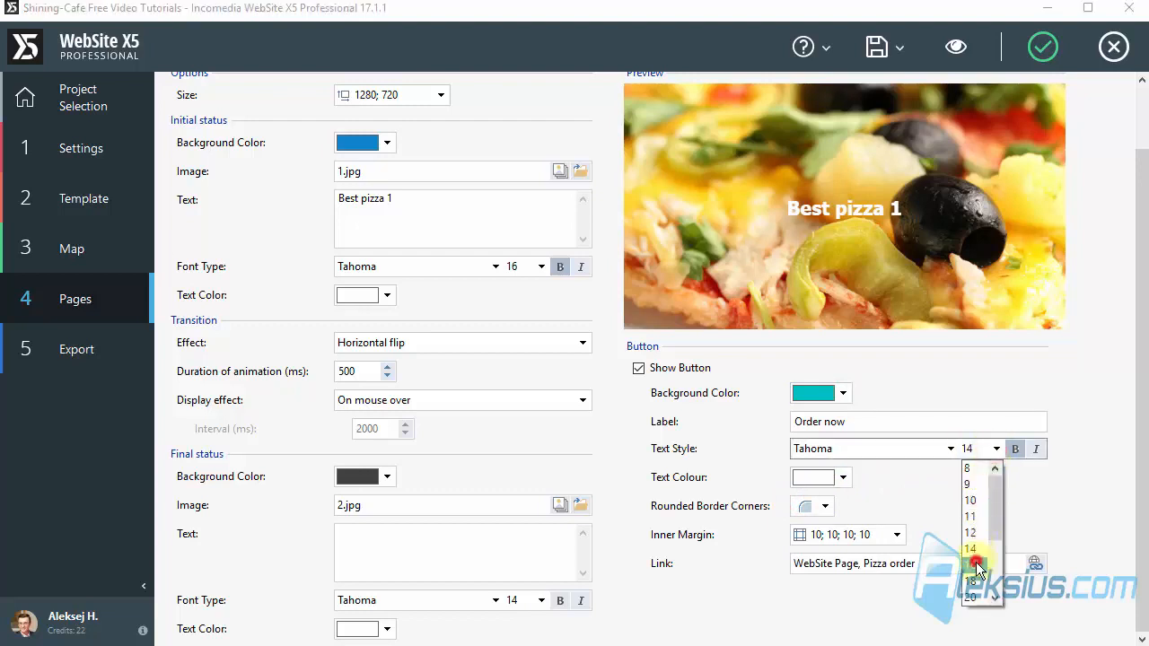
pyautogui.click(975, 565)
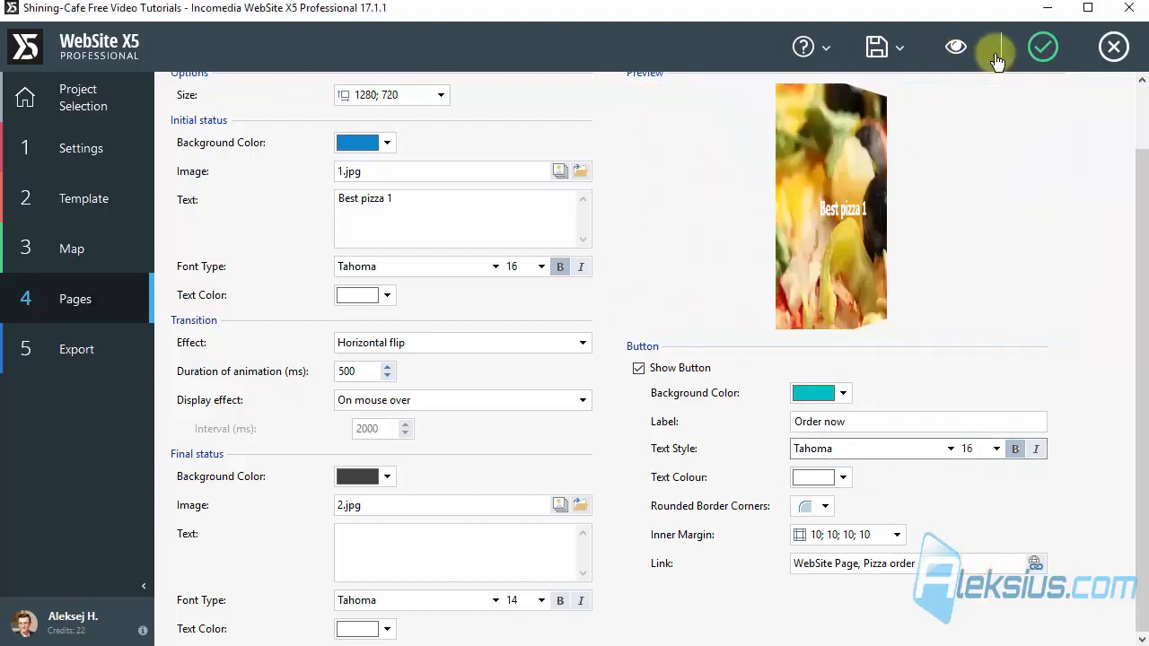
pyautogui.click(1041, 48)
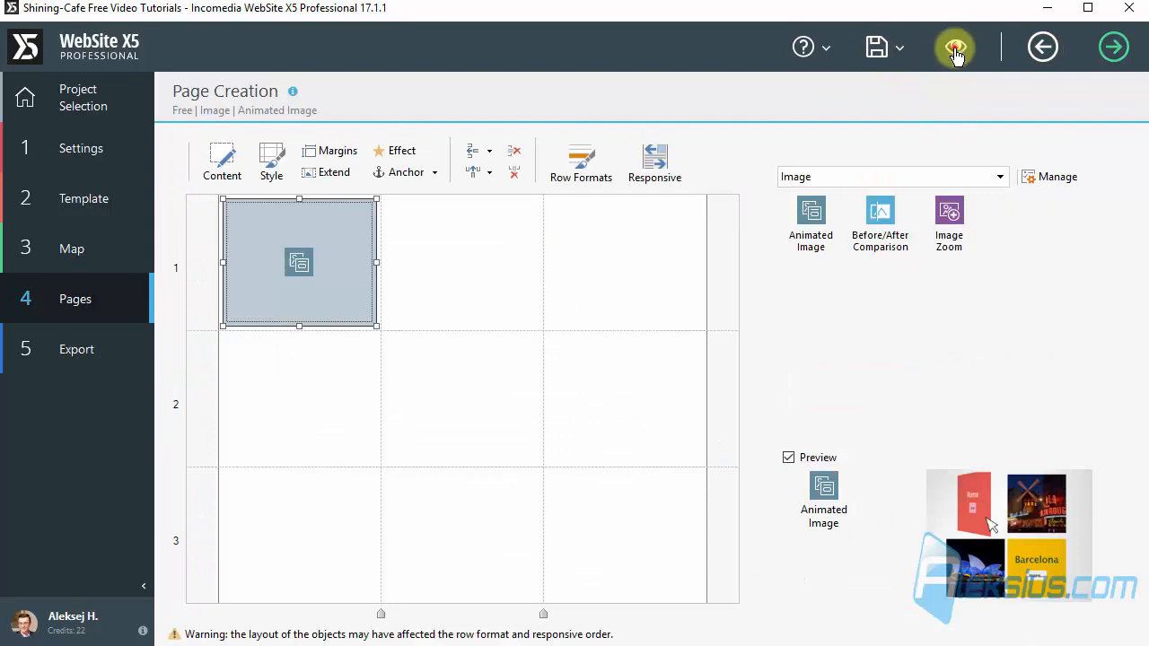
# Step: Preview the page, test that the "Order now" button leads to the pizza order page, and close the preview
pyautogui.click(955, 51)
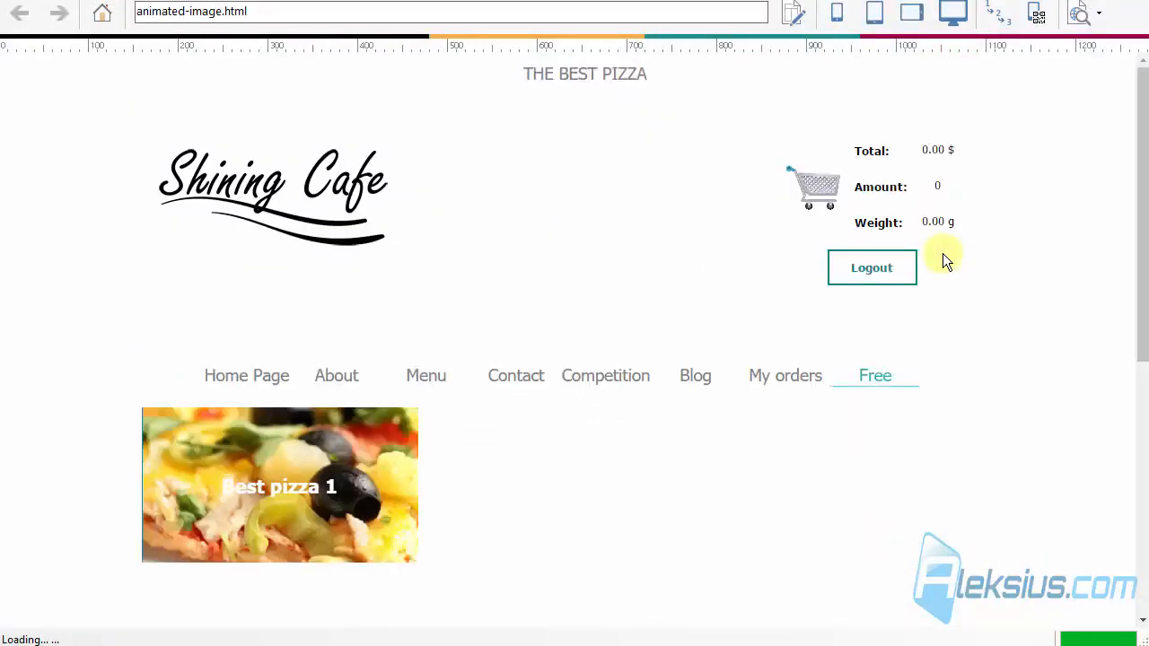
pyautogui.scroll(-3, 626, 232)
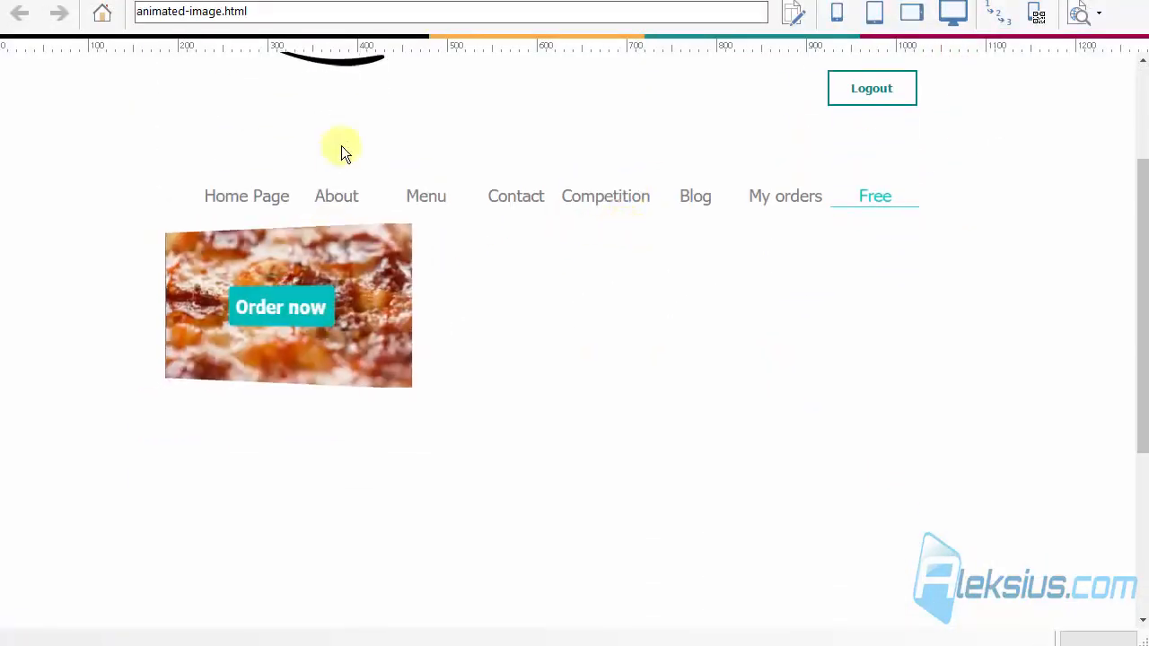
pyautogui.click(282, 319)
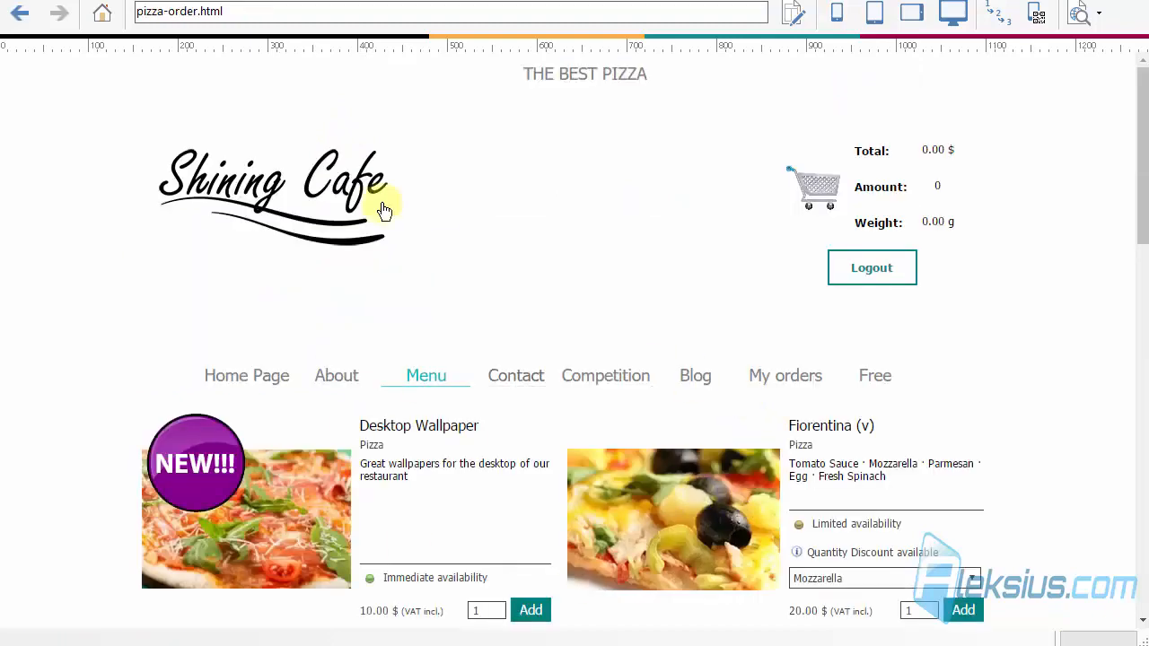
pyautogui.click(20, 13)
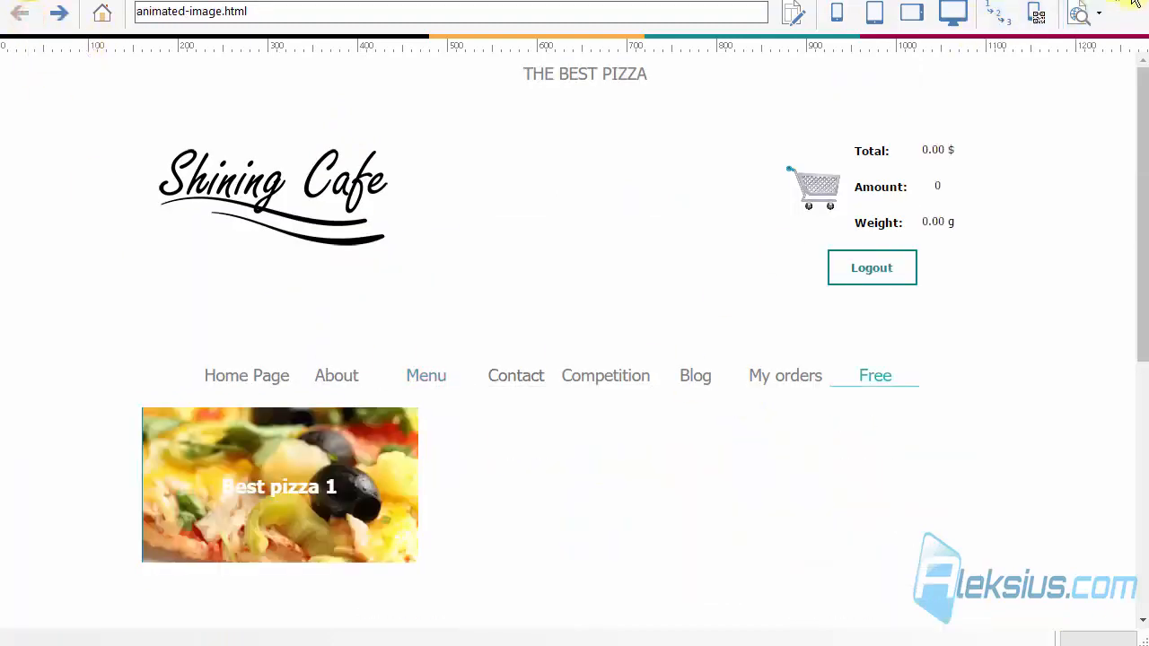
pyautogui.click(1135, 4)
# Step: Paste a copy of the Animated Image object into the second cell of row 1 and open its settings
pyautogui.click(442, 232)
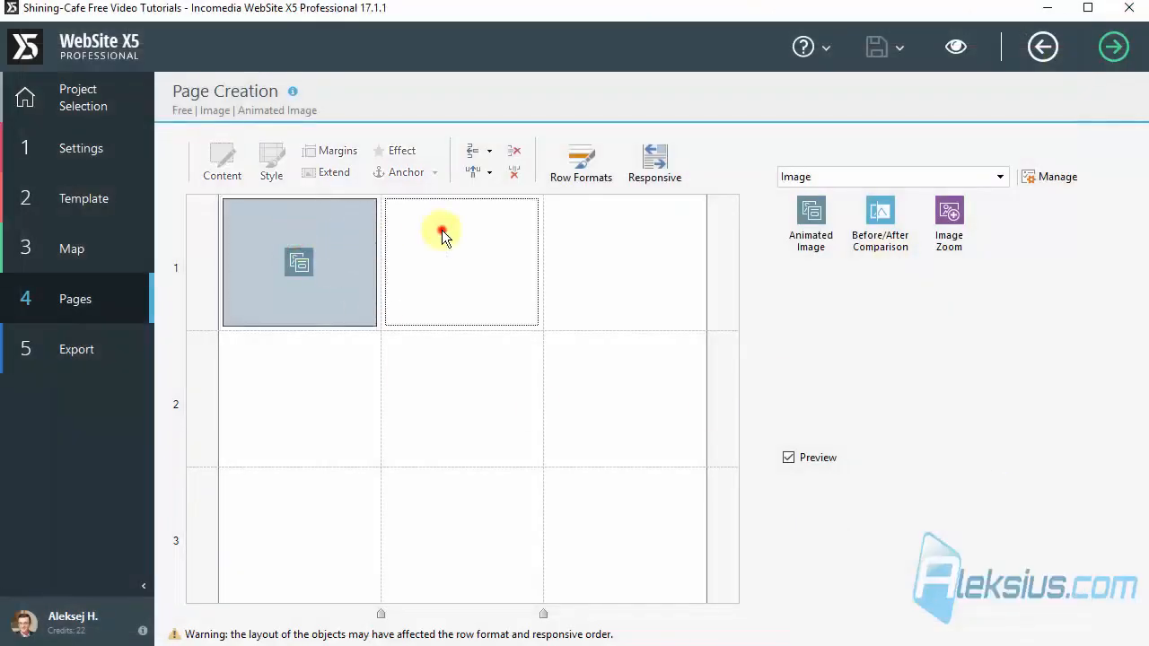
pyautogui.hotkey('ctrl', 'v')
pyautogui.doubleClick(426, 242)
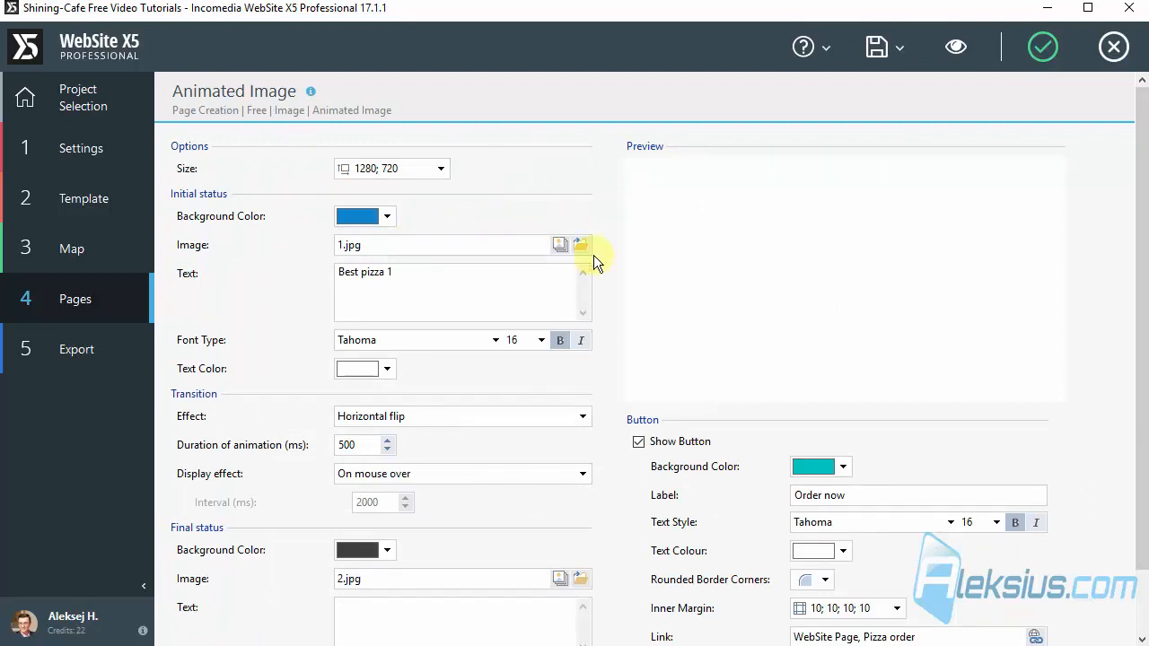
# Step: Use image file 3 for the copy's initial status and change its text to "Best pizza 2"
pyautogui.click(582, 244)
pyautogui.click(491, 152)
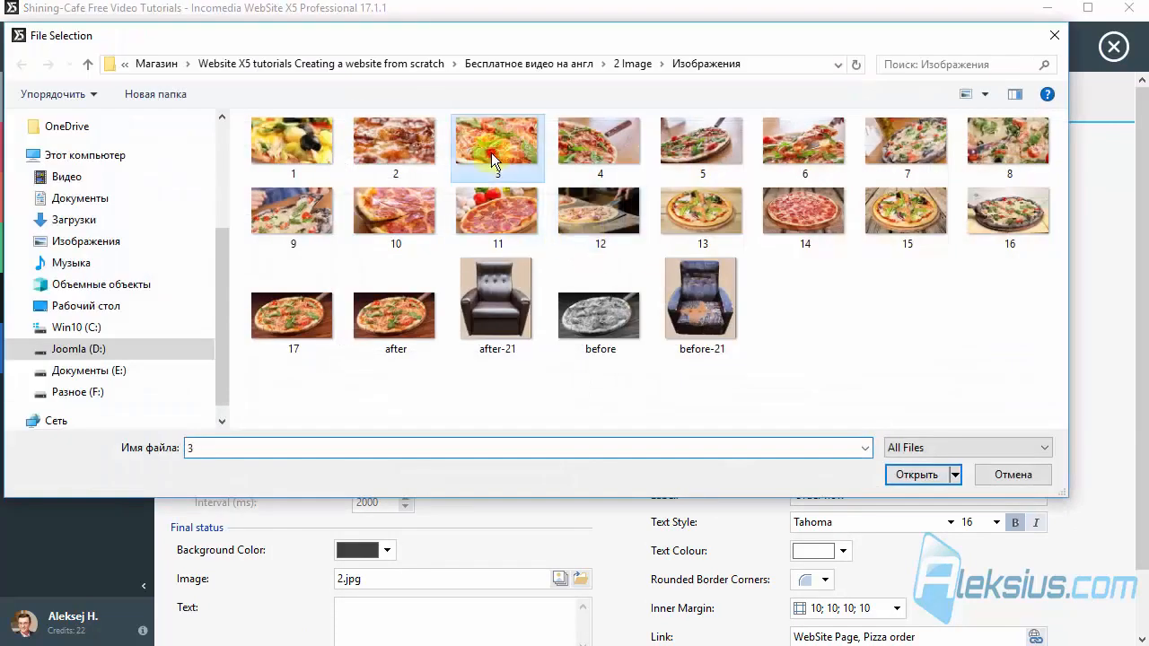
pyautogui.doubleClick(491, 153)
pyautogui.click(431, 285)
pyautogui.press('BackSpace')
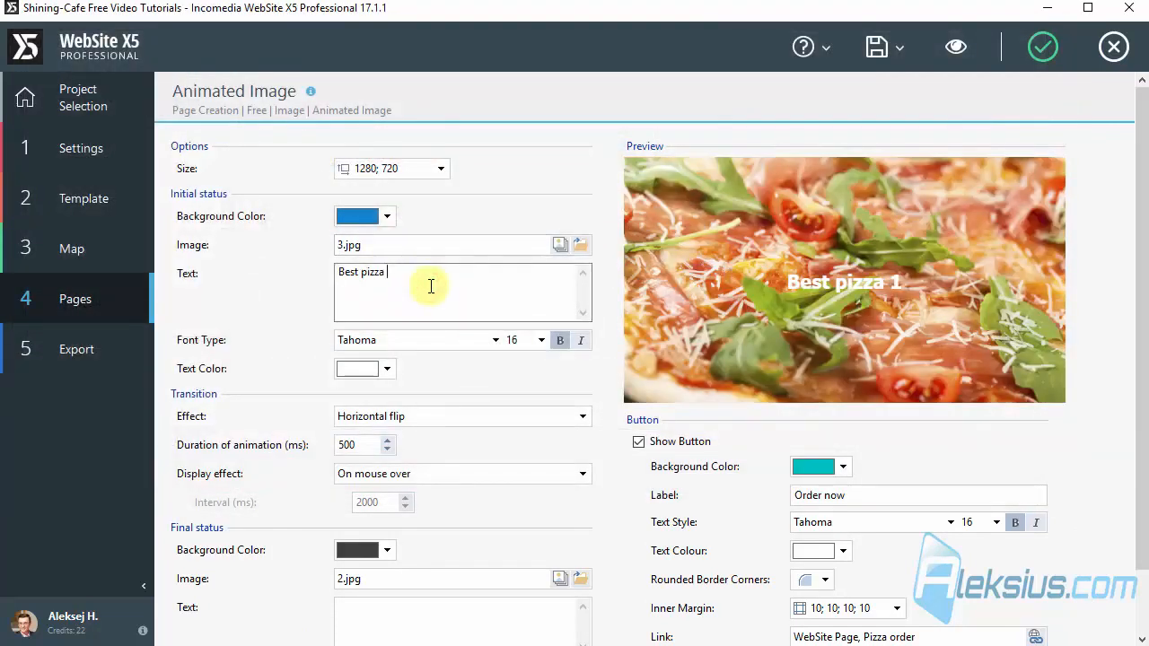
pyautogui.write('2')
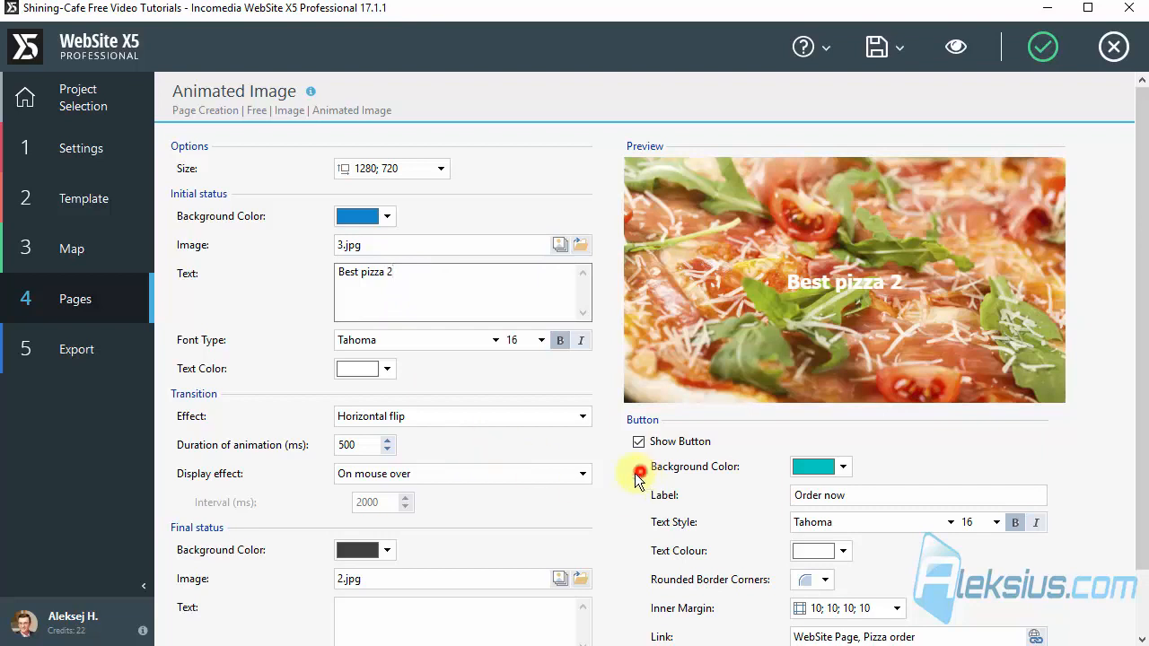
# Step: Use image file 4 for the final status, add the text "Animated Image", and check it in the object preview
pyautogui.scroll(-2, 493, 477)
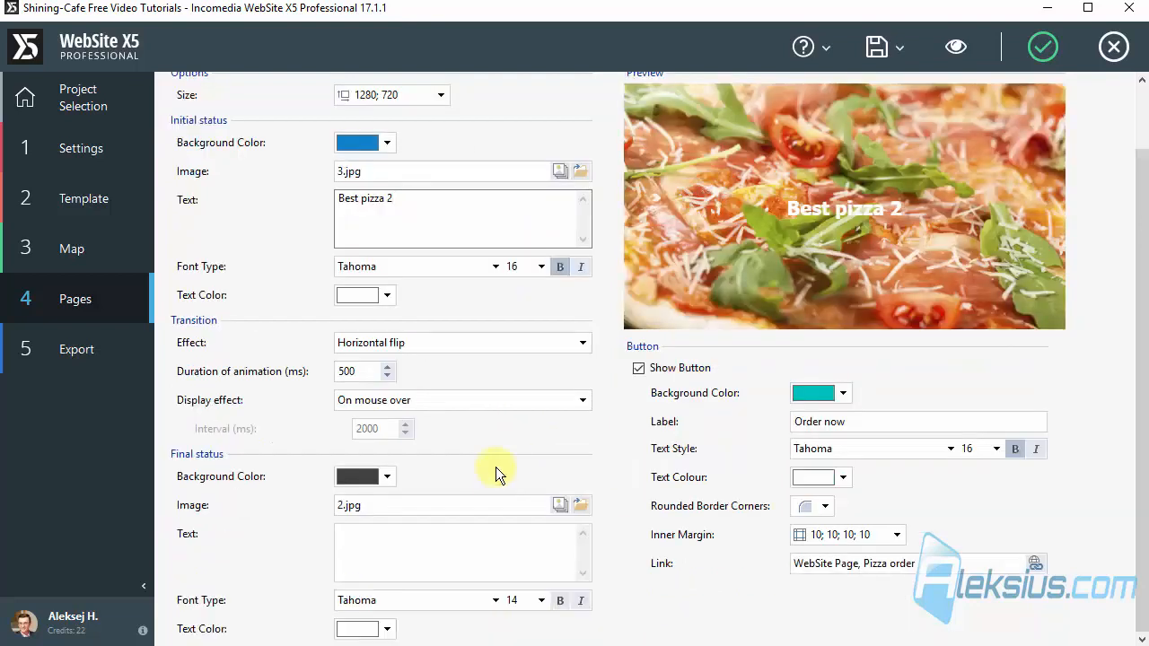
pyautogui.click(581, 505)
pyautogui.click(600, 150)
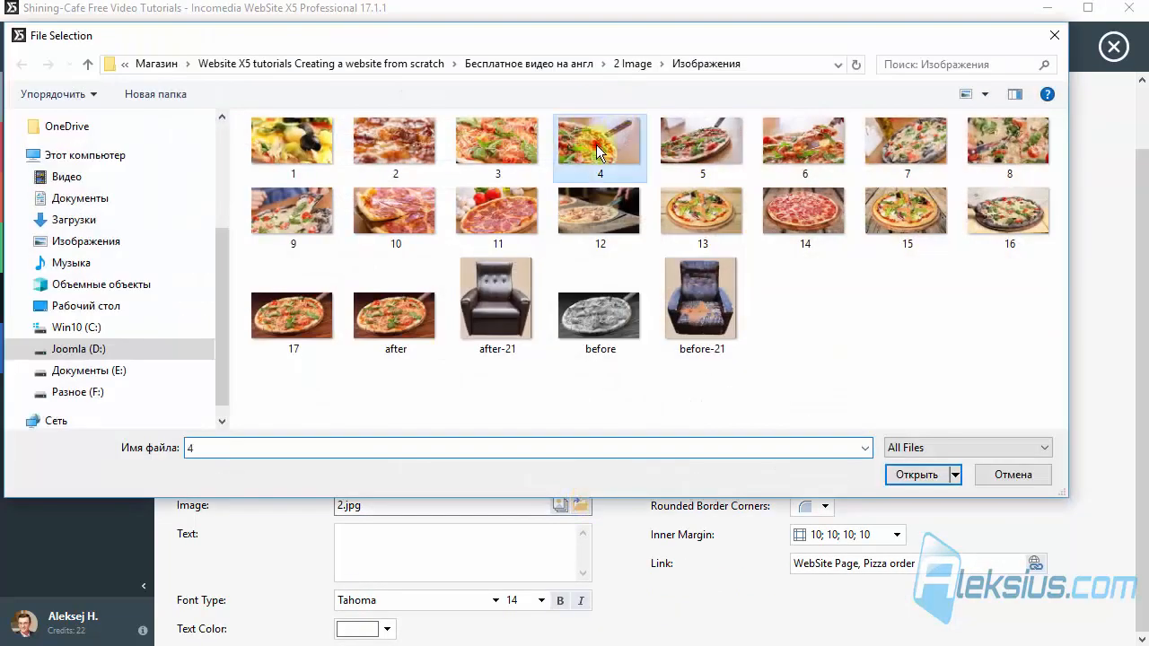
pyautogui.doubleClick(598, 148)
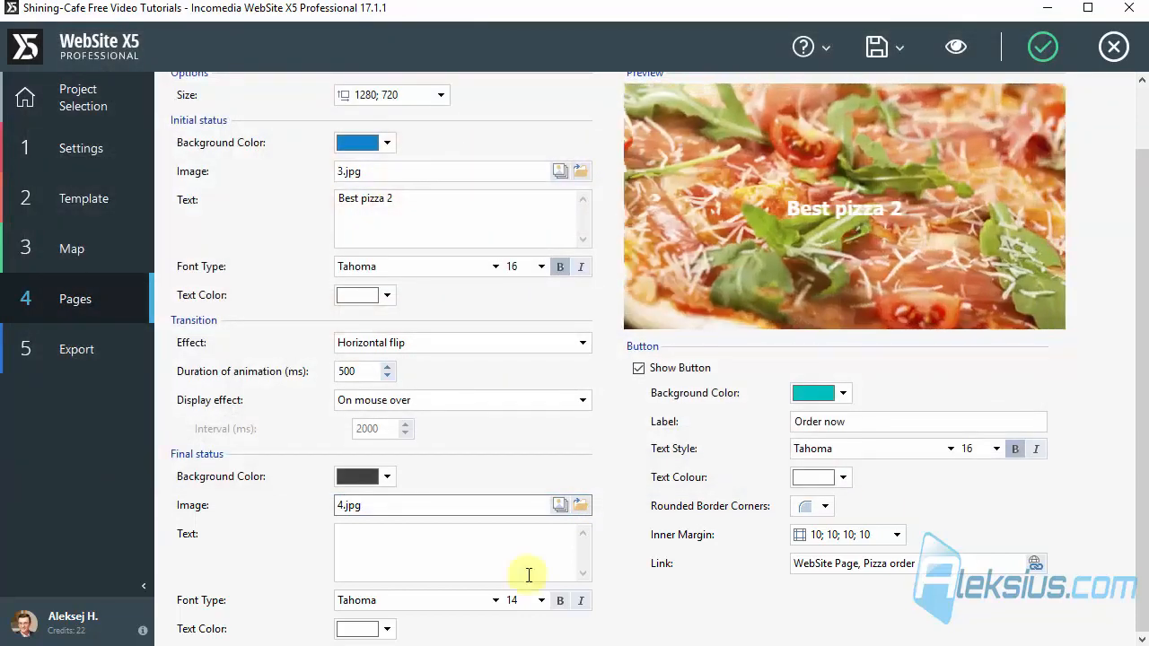
pyautogui.click(463, 546)
pyautogui.write('Animated Image')
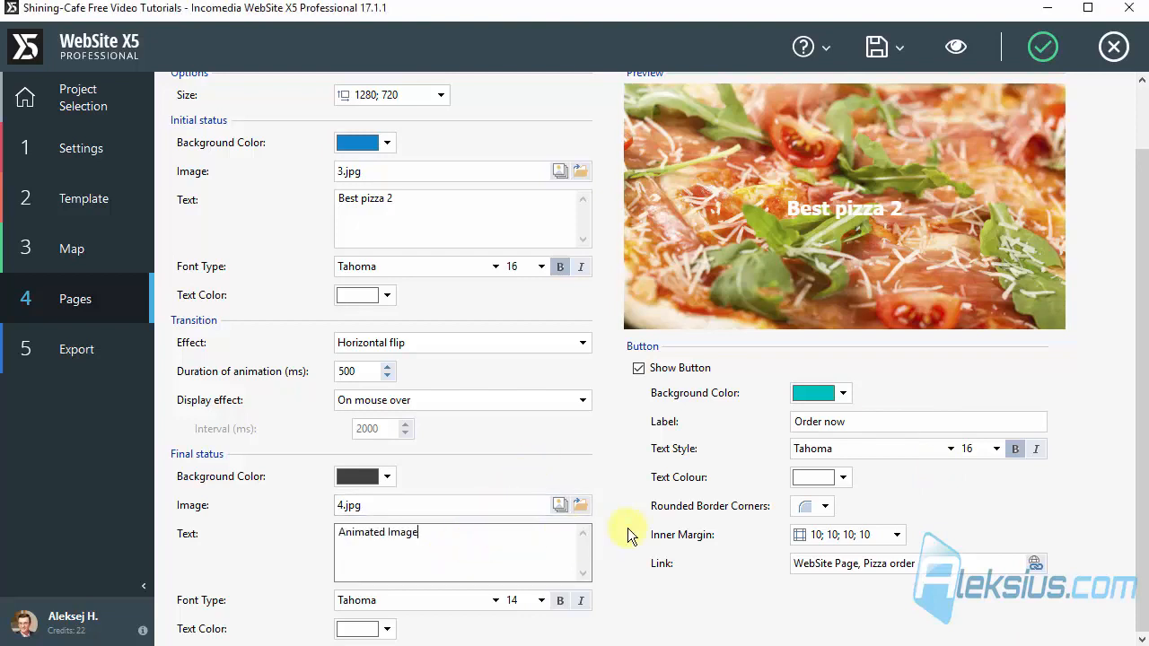
pyautogui.click(608, 430)
pyautogui.moveTo(793, 234)
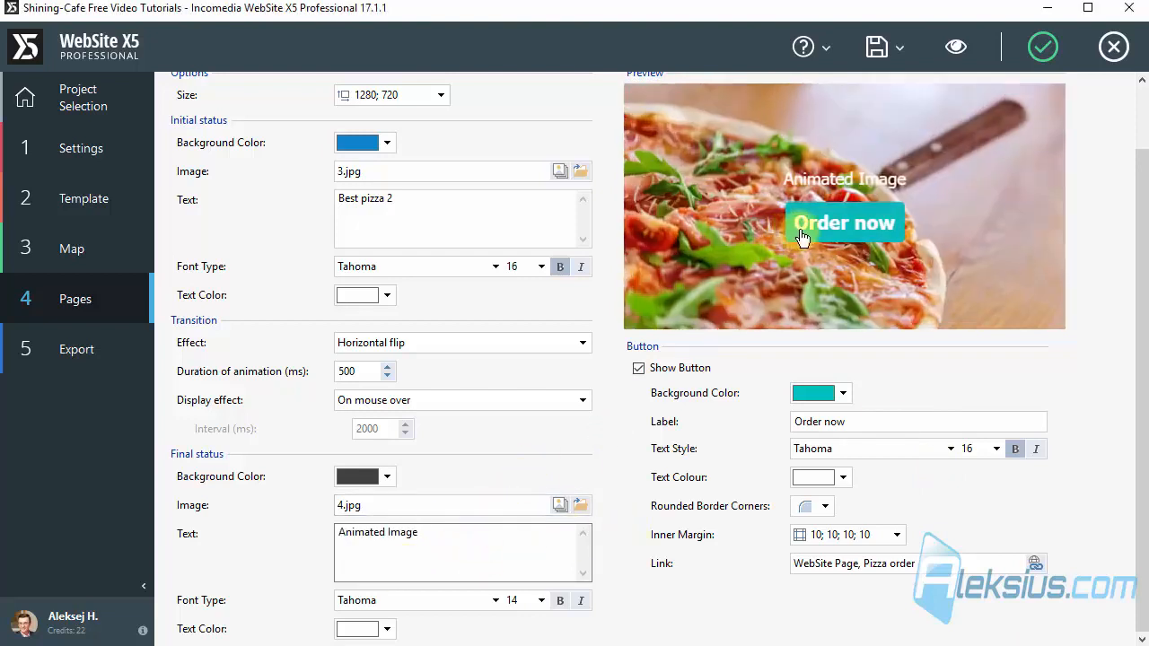
pyautogui.click(550, 433)
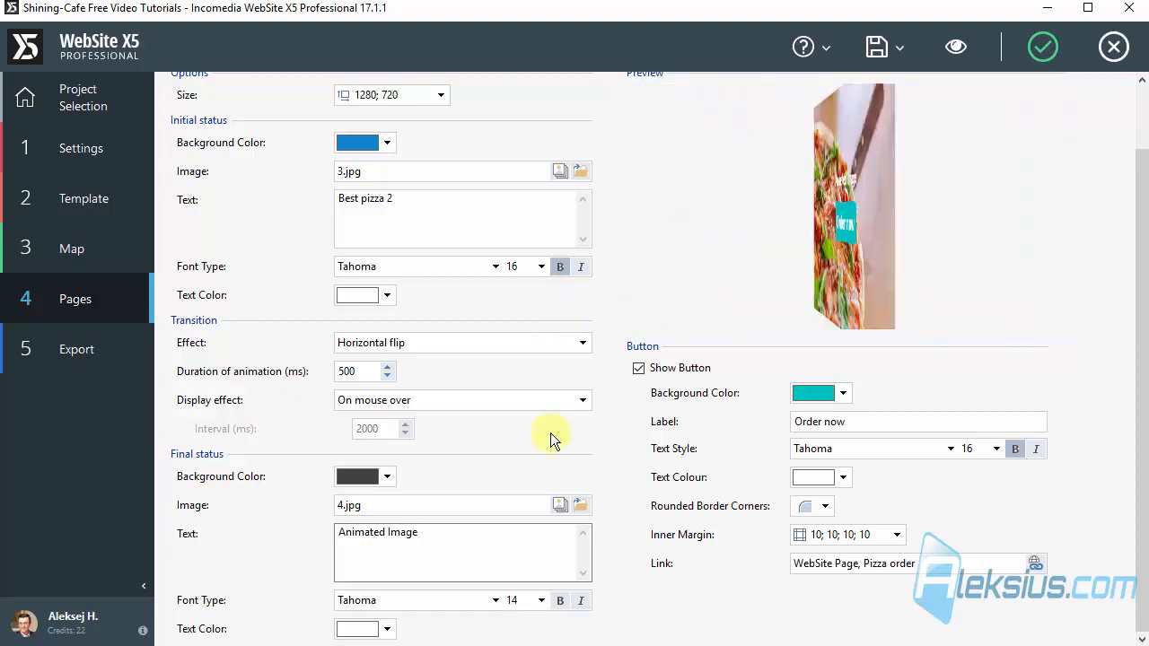
pyautogui.click(642, 508)
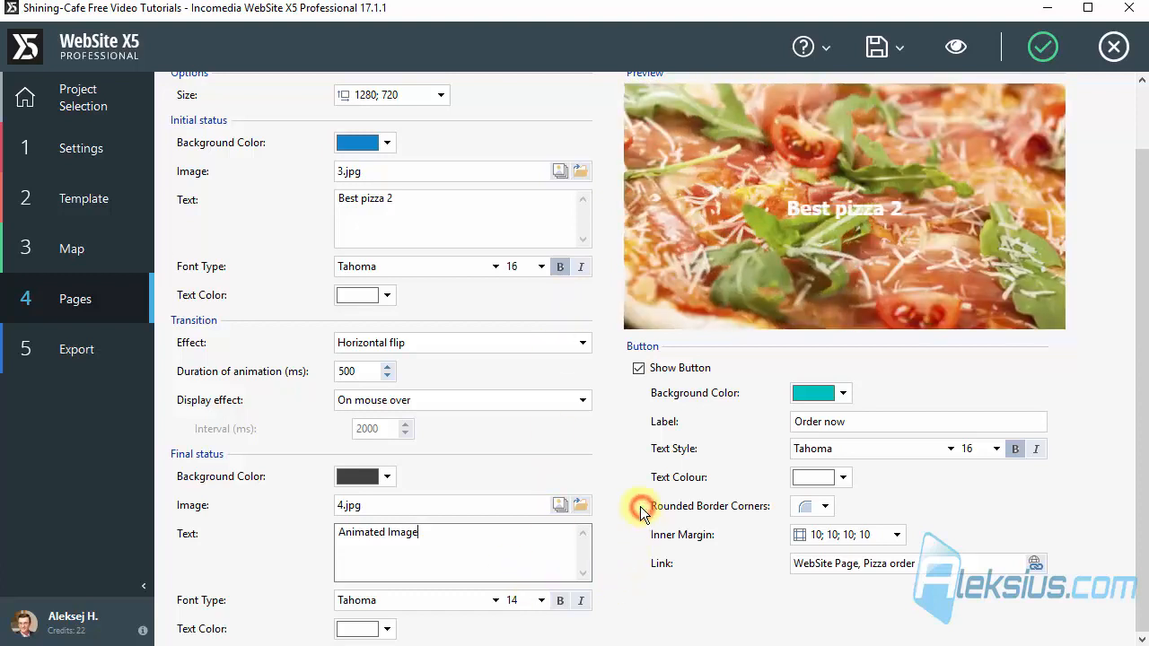
pyautogui.click(542, 601)
pyautogui.click(631, 585)
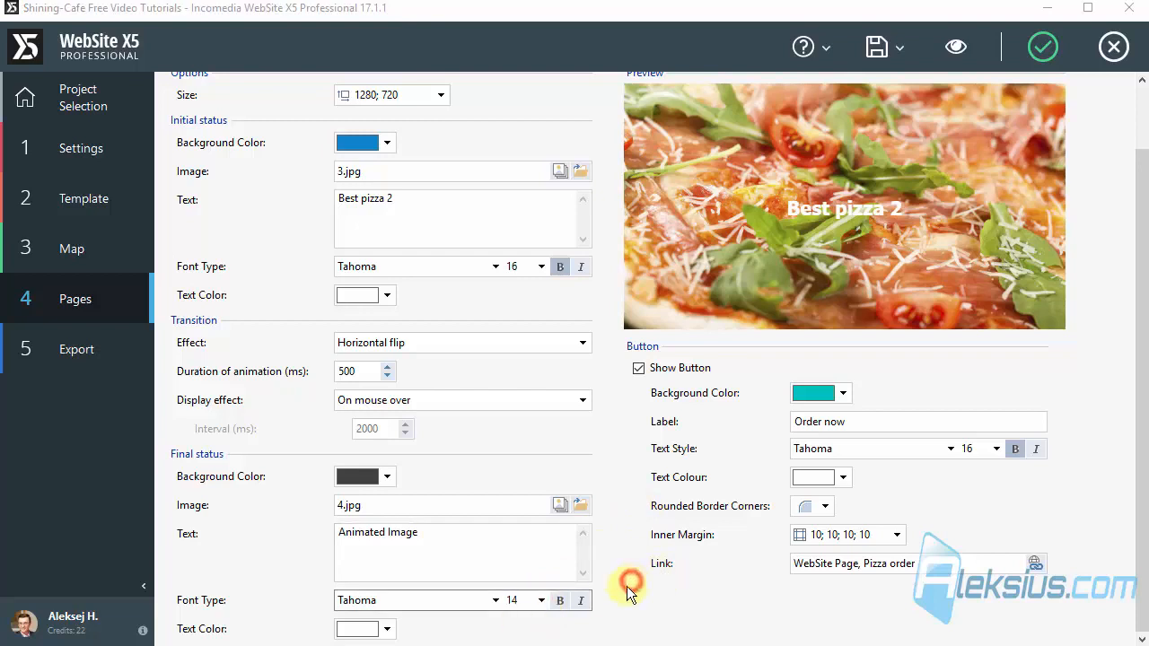
pyautogui.click(451, 608)
pyautogui.click(449, 598)
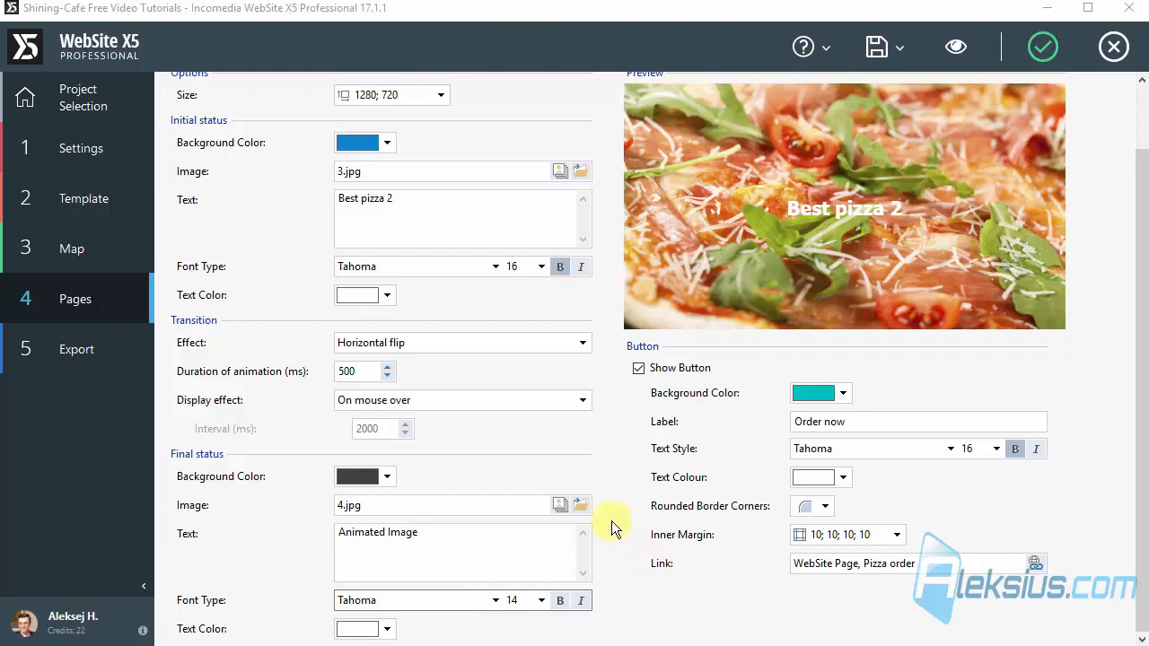
# Step: Try the Drop top transition effect and check it in the object preview
pyautogui.click(460, 345)
pyautogui.click(448, 396)
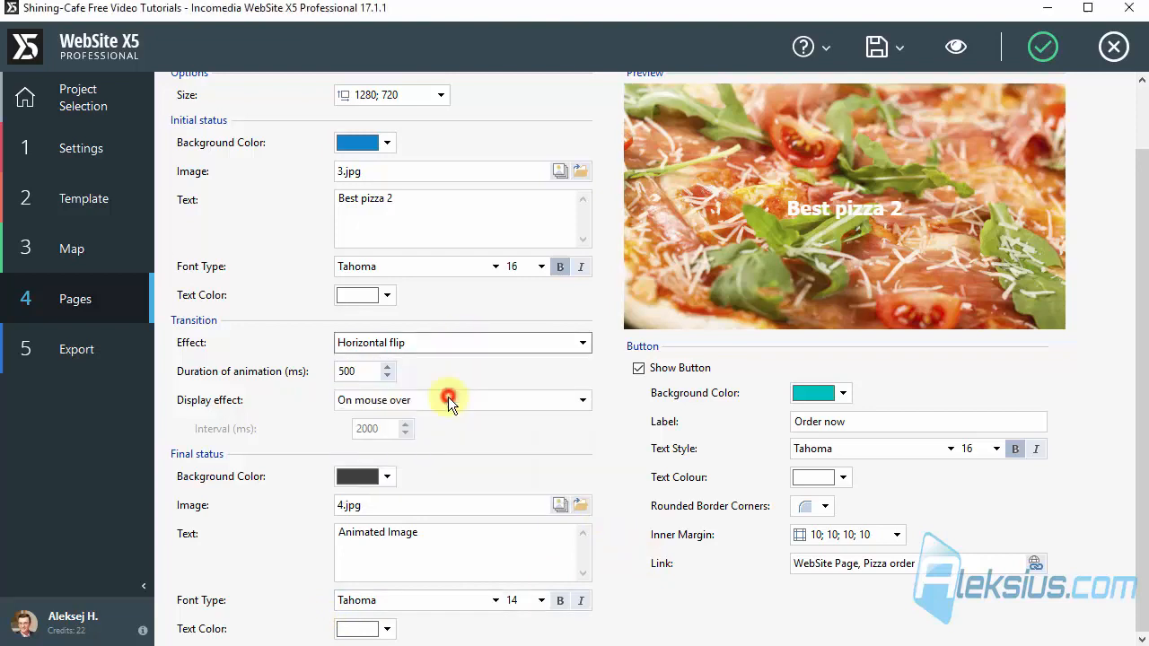
pyautogui.moveTo(863, 228)
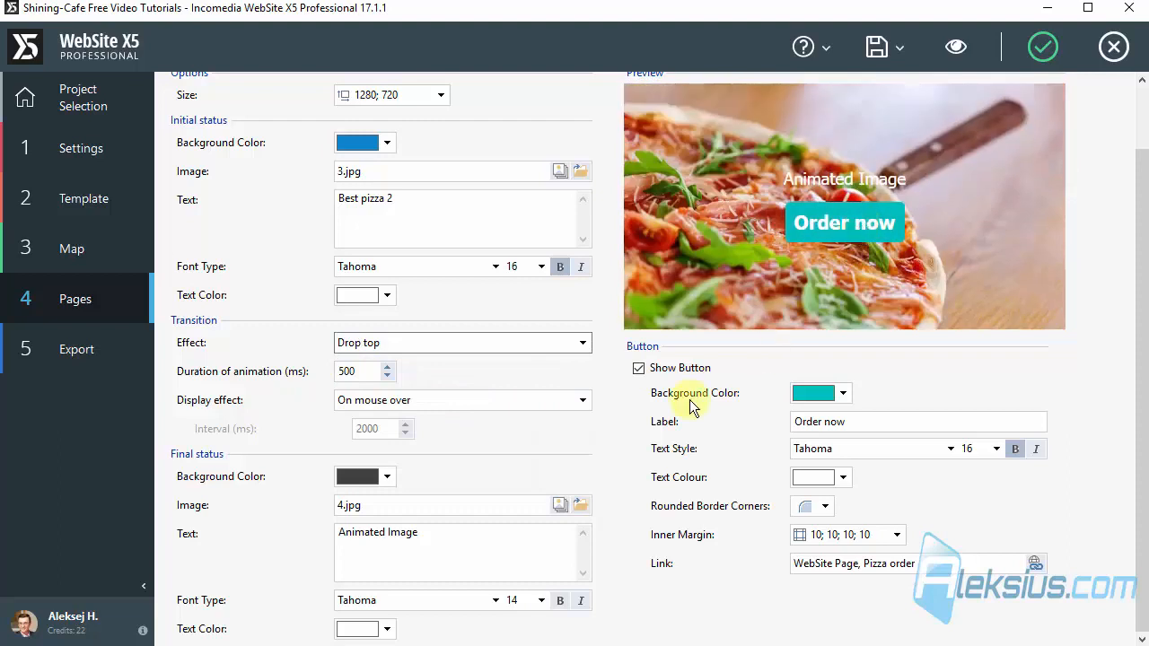
# Step: Try the On click display effect and test the transition in the object preview
pyautogui.click(465, 400)
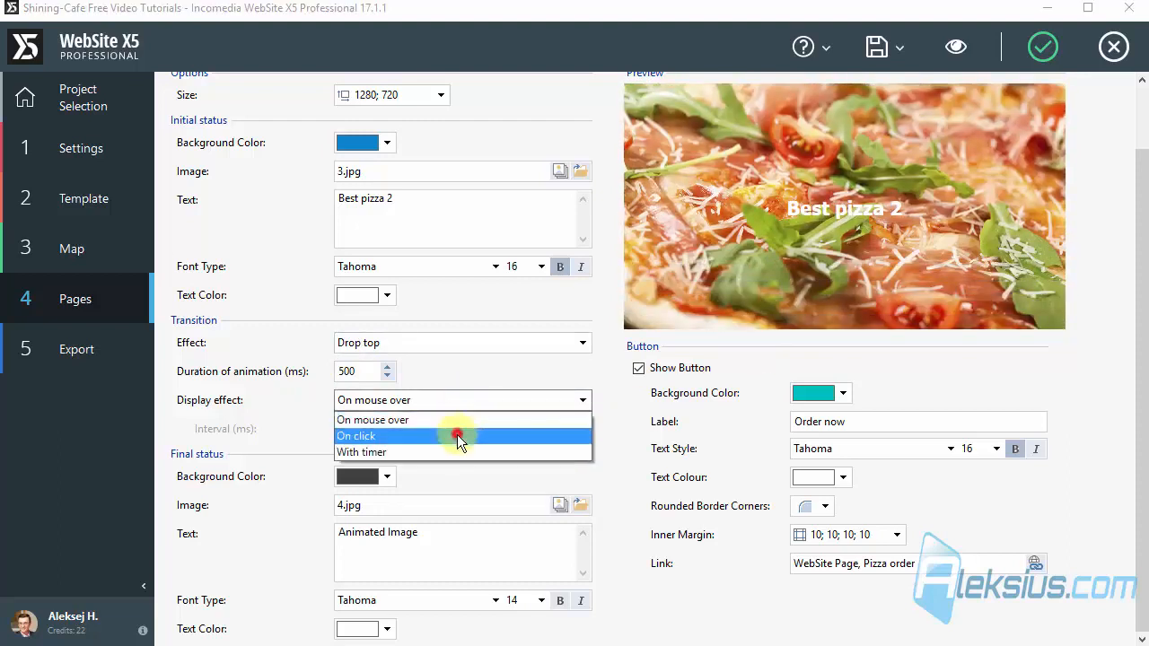
pyautogui.click(457, 436)
pyautogui.click(851, 213)
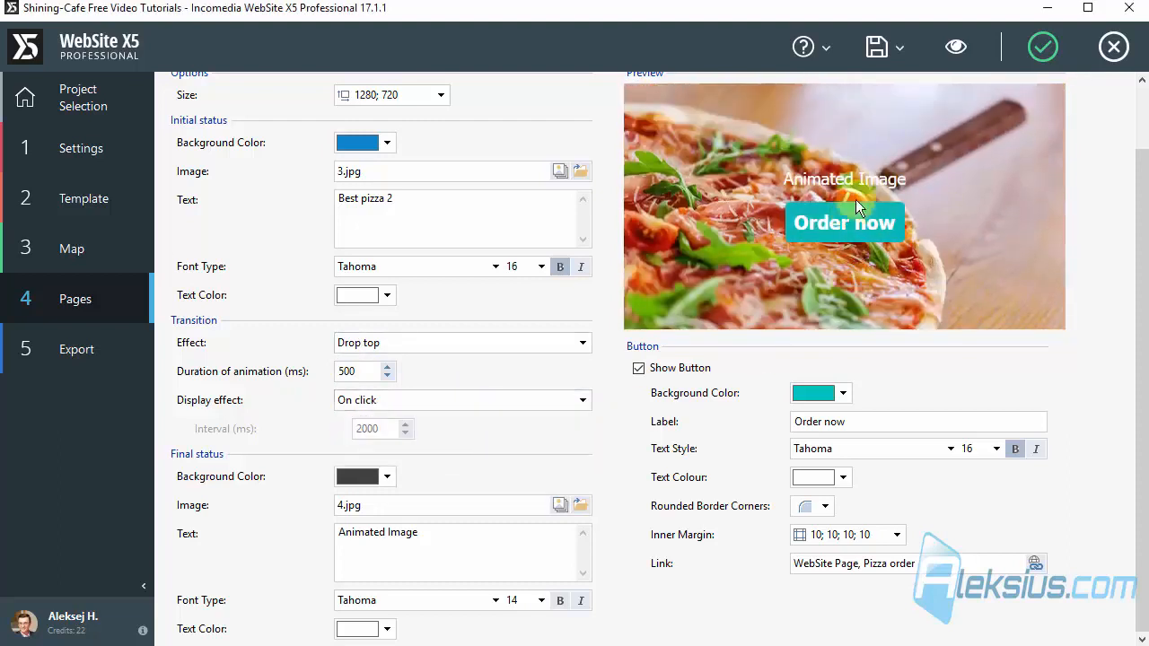
pyautogui.click(908, 153)
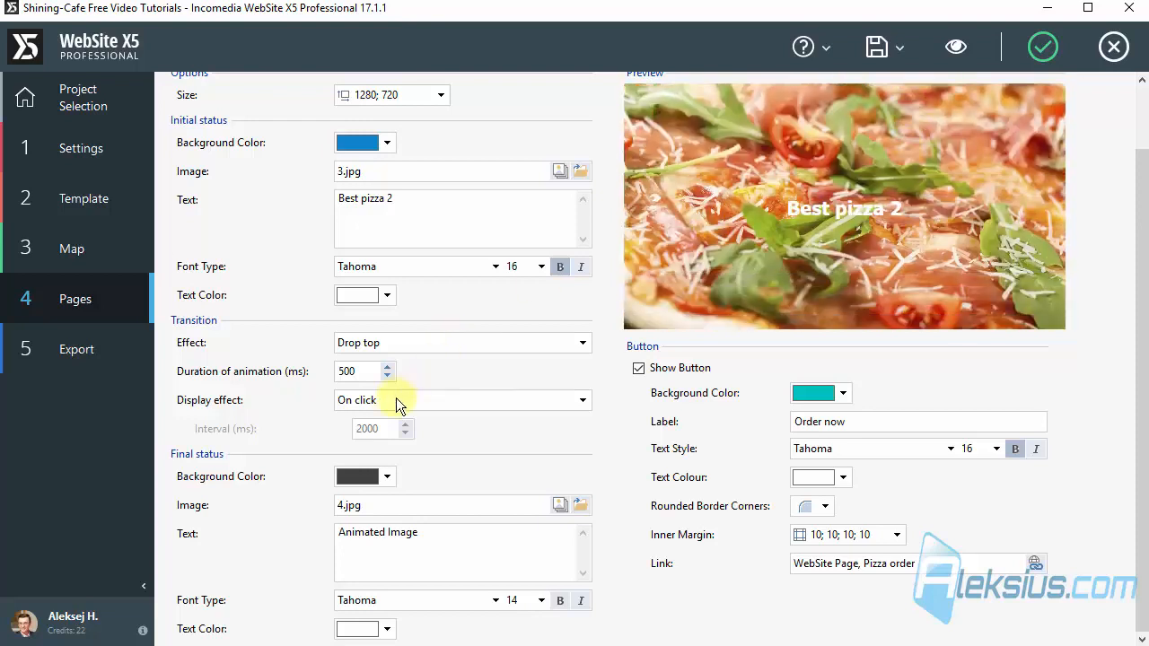
# Step: Try the With timer display effect, and set the display effect back to On mouse over
pyautogui.click(396, 399)
pyautogui.click(402, 452)
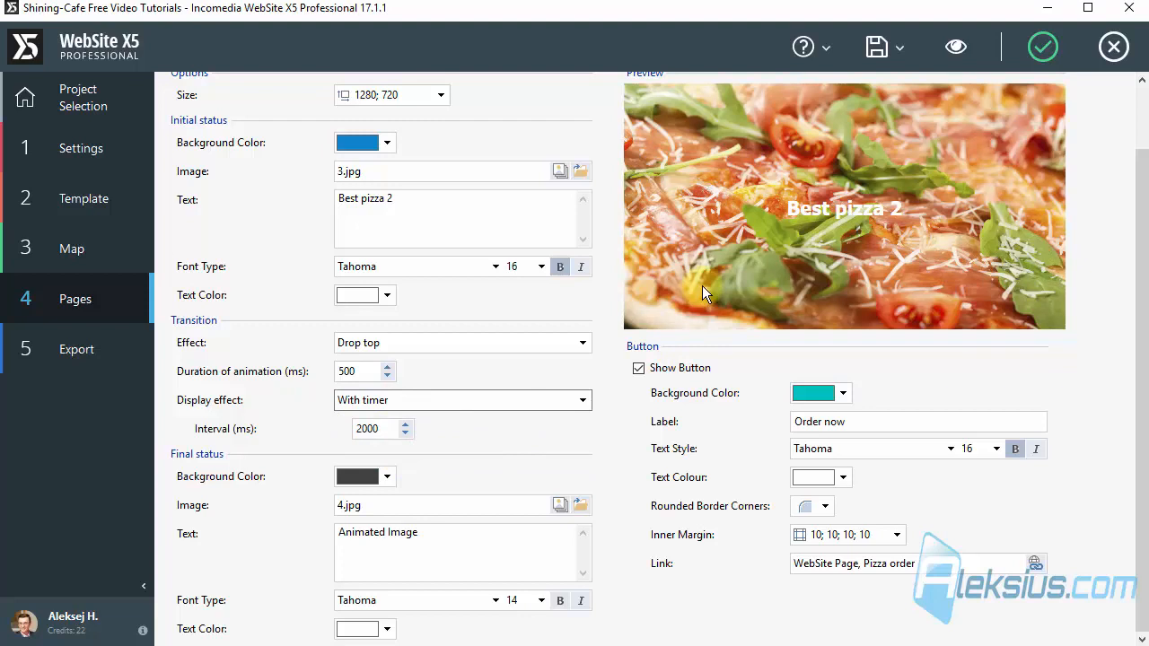
pyautogui.click(412, 408)
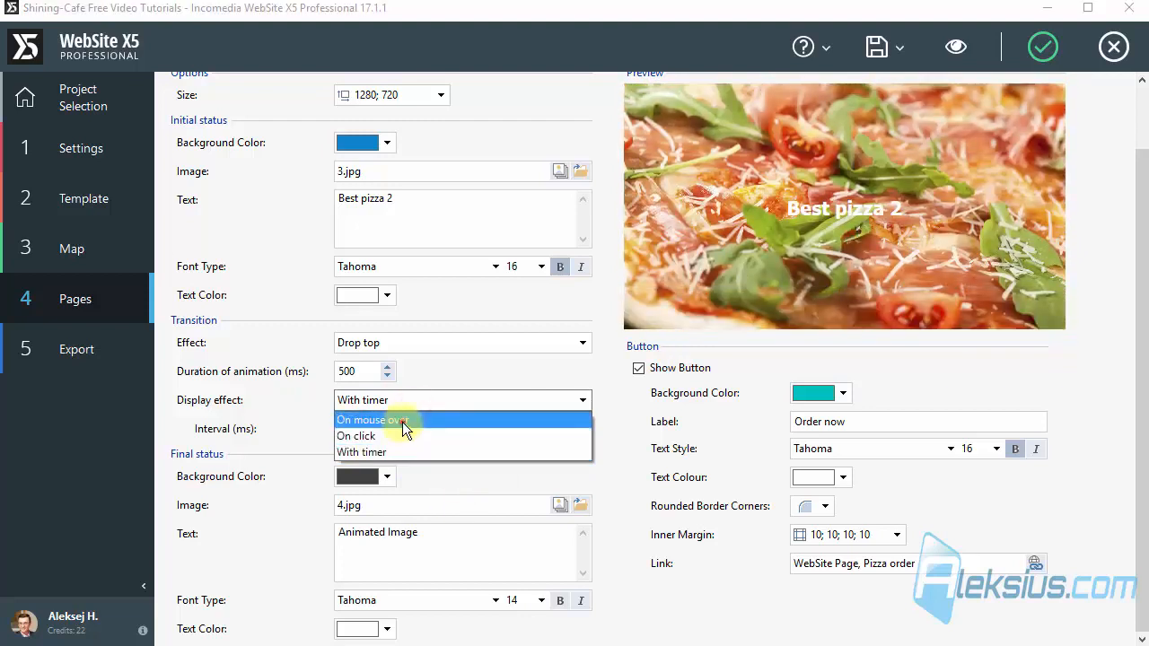
pyautogui.click(402, 420)
# Step: Set the second Animated Image's transition effect to Zoom, apply the settings and preview the page
pyautogui.click(377, 343)
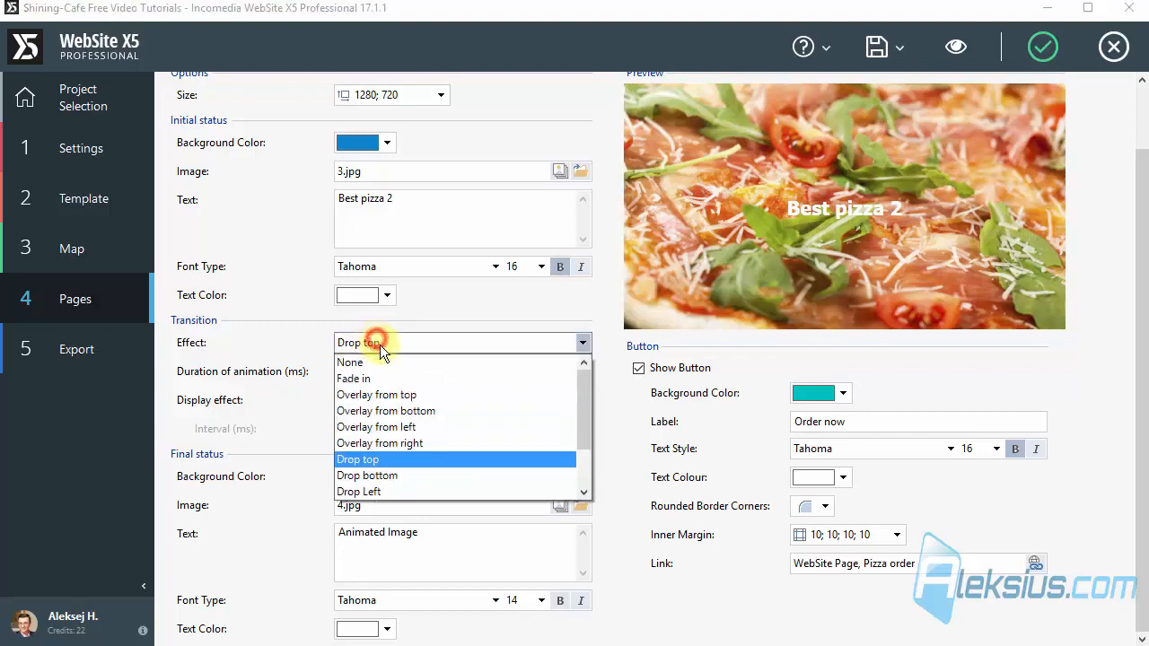
pyautogui.scroll(-2, 403, 385)
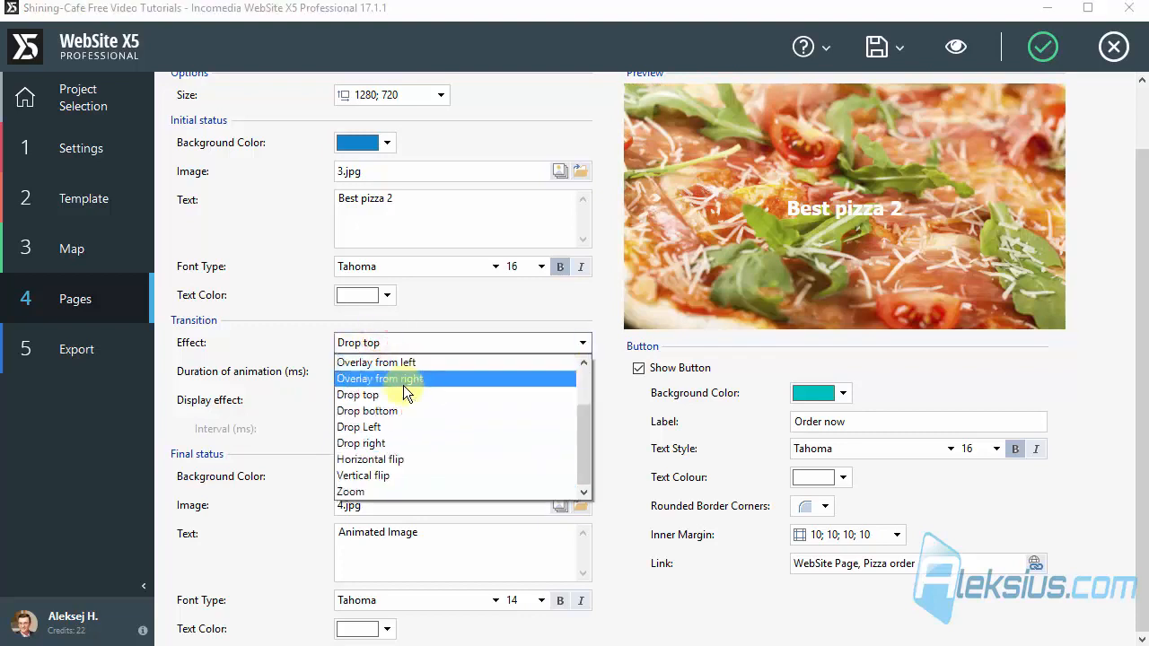
pyautogui.click(391, 491)
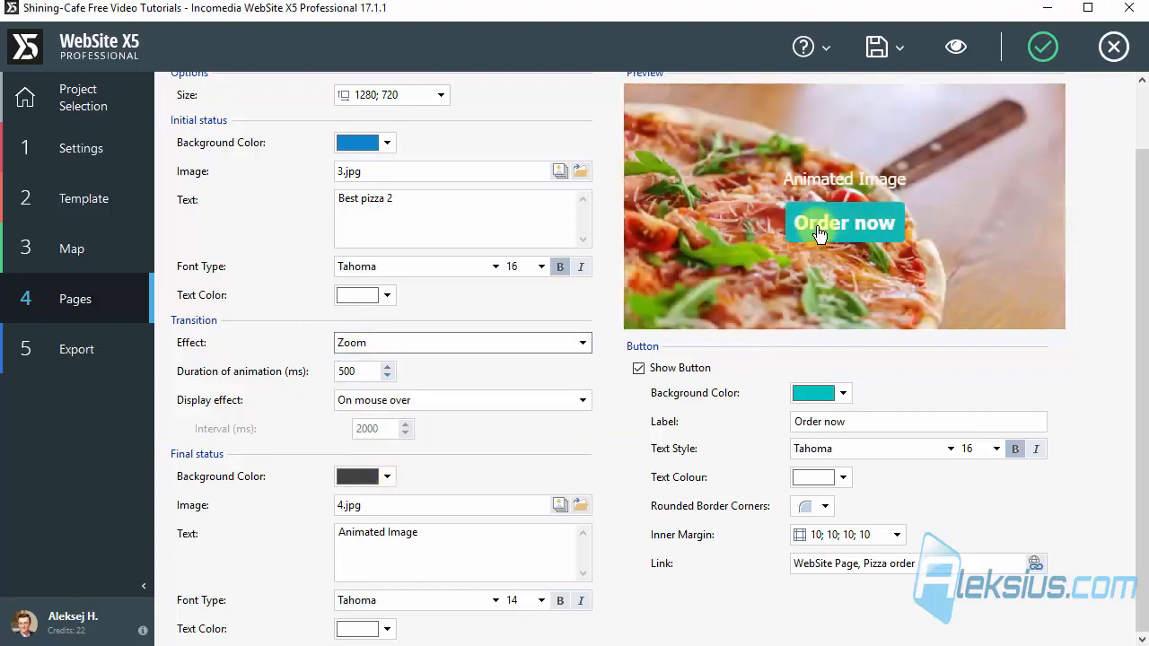
pyautogui.click(1038, 48)
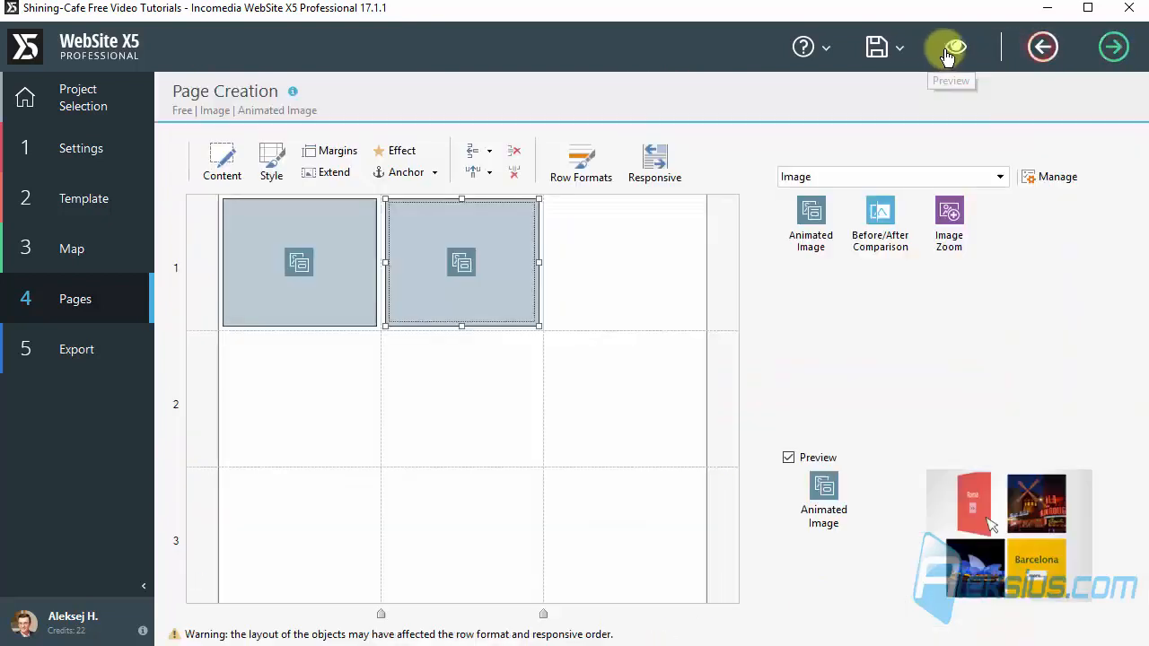
pyautogui.click(955, 50)
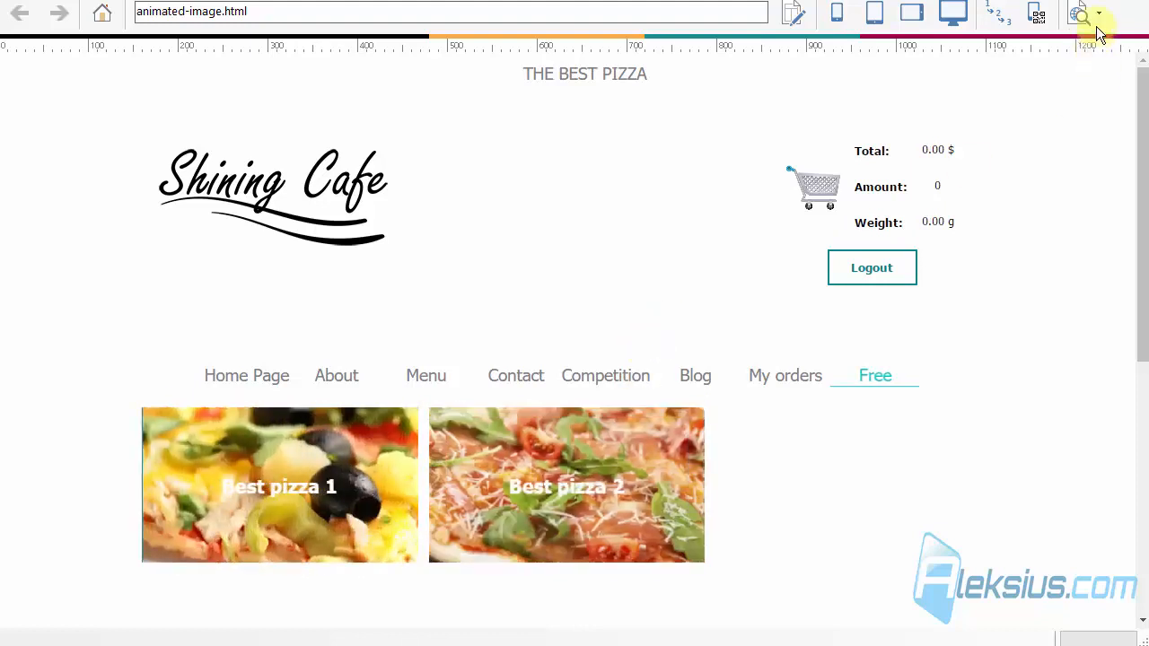
# Step: Copy the second Animated Image into the third cell of the first row and into all three cells of the second row
pyautogui.click(1110, 1)
pyautogui.moveTo(471, 286); pyautogui.dragTo(628, 270)
pyautogui.click(331, 402)
pyautogui.hotkey('ctrl', 'v')
pyautogui.click(459, 409)
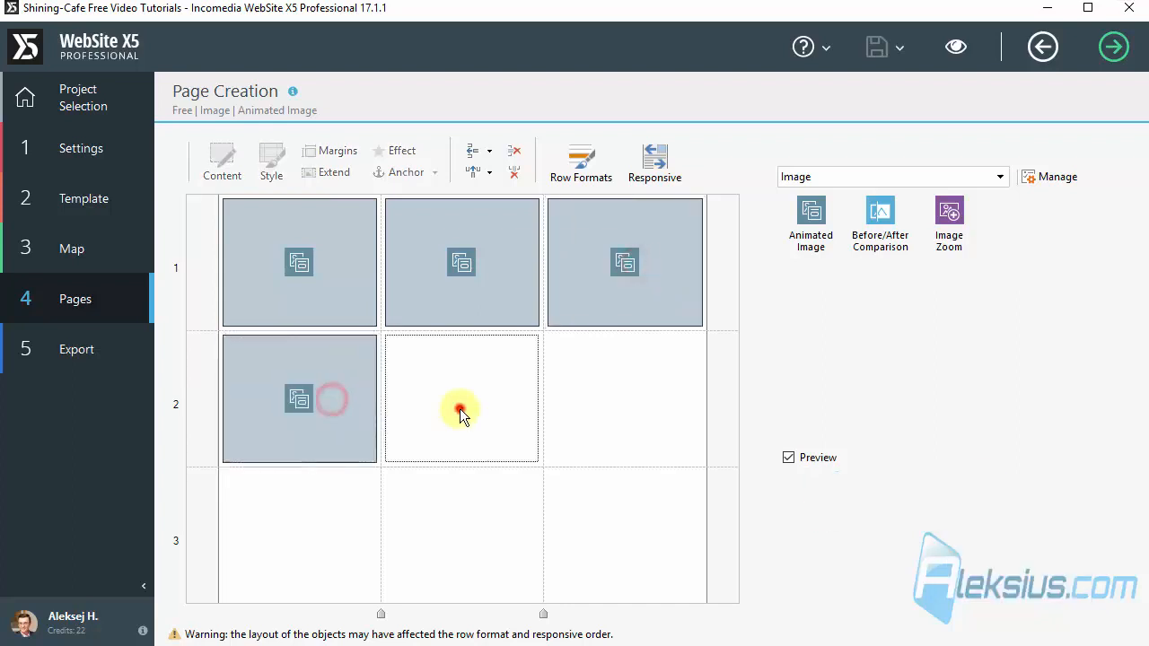
pyautogui.hotkey('ctrl', 'v')
pyautogui.click(581, 421)
pyautogui.hotkey('ctrl', 'v')
# Step: Fill the three cells of the third row with copies of the Animated Image, and open the first row's third object for editing
pyautogui.click(583, 563)
pyautogui.hotkey('ctrl', 'v')
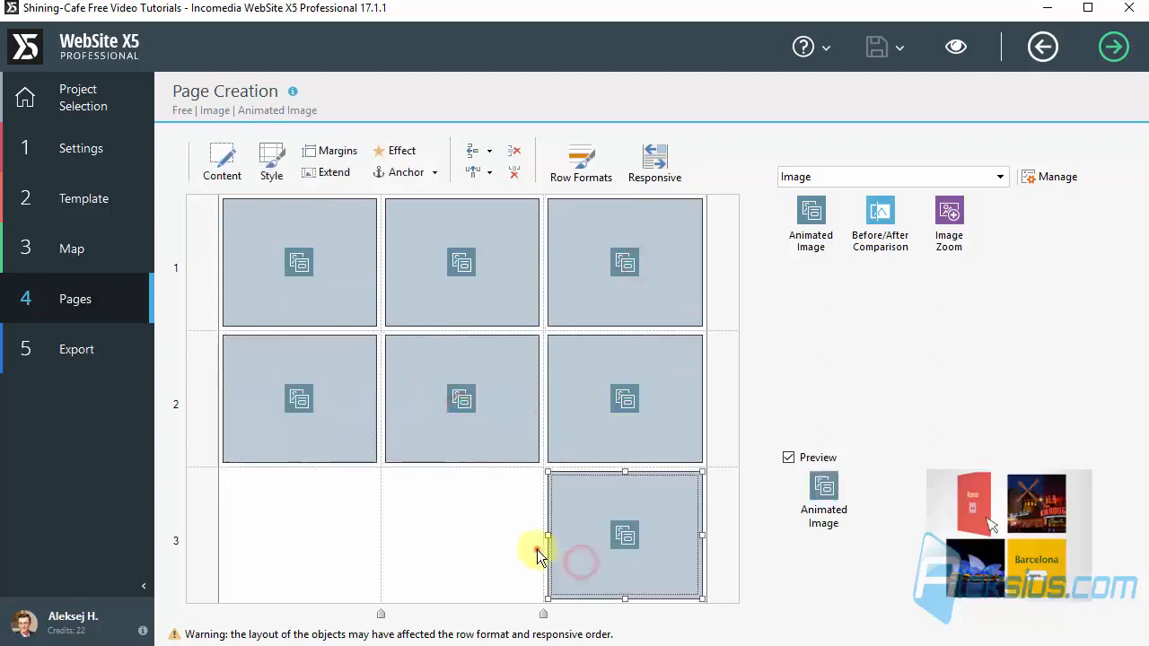
pyautogui.click(537, 549)
pyautogui.hotkey('ctrl', 'v')
pyautogui.click(333, 544)
pyautogui.hotkey('ctrl', 'v')
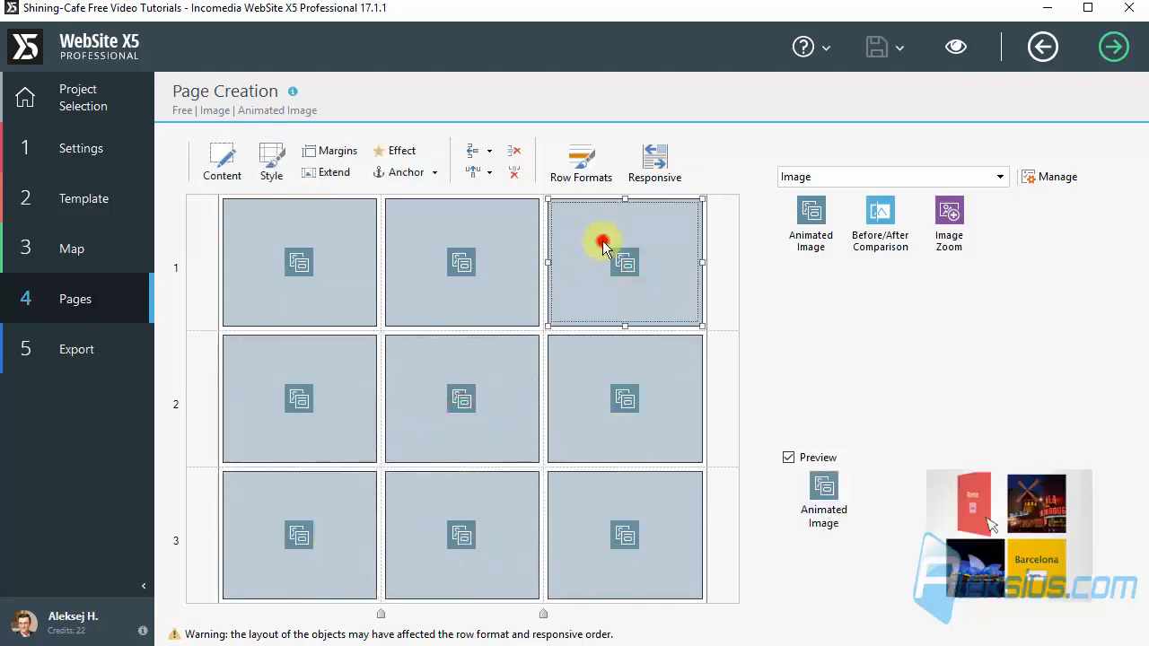
pyautogui.doubleClick(602, 263)
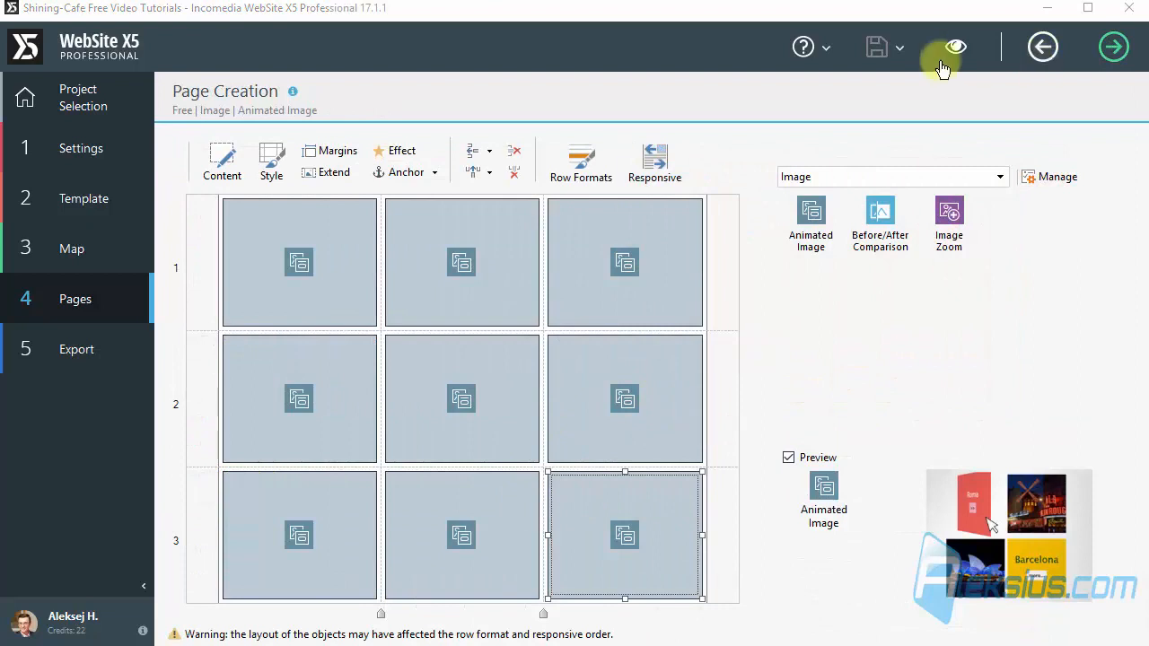
# Step: Preview the page and look over the three rows of Animated Images
pyautogui.click(944, 52)
pyautogui.click(957, 45)
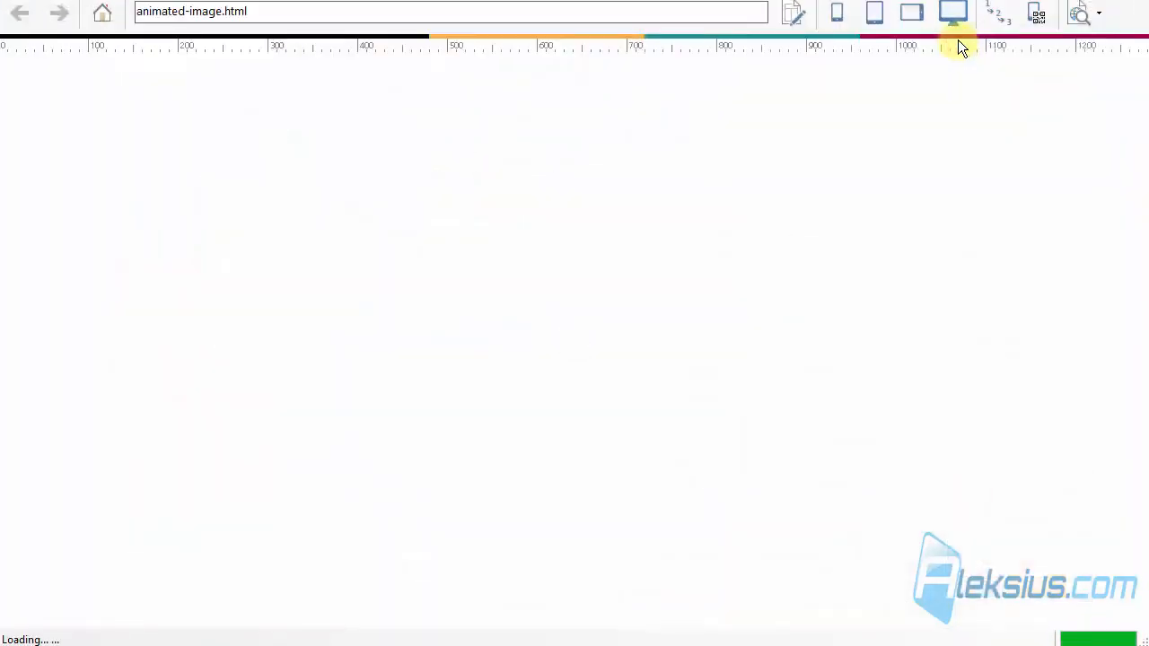
pyautogui.scroll(-2, 956, 161)
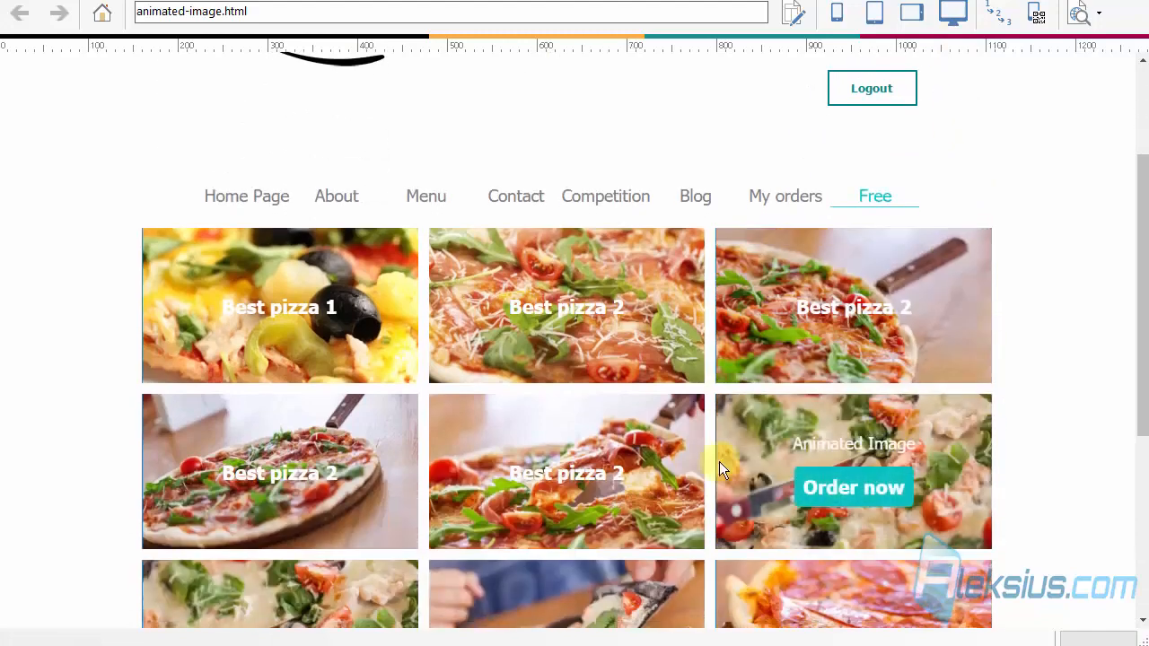
pyautogui.scroll(-2, 355, 476)
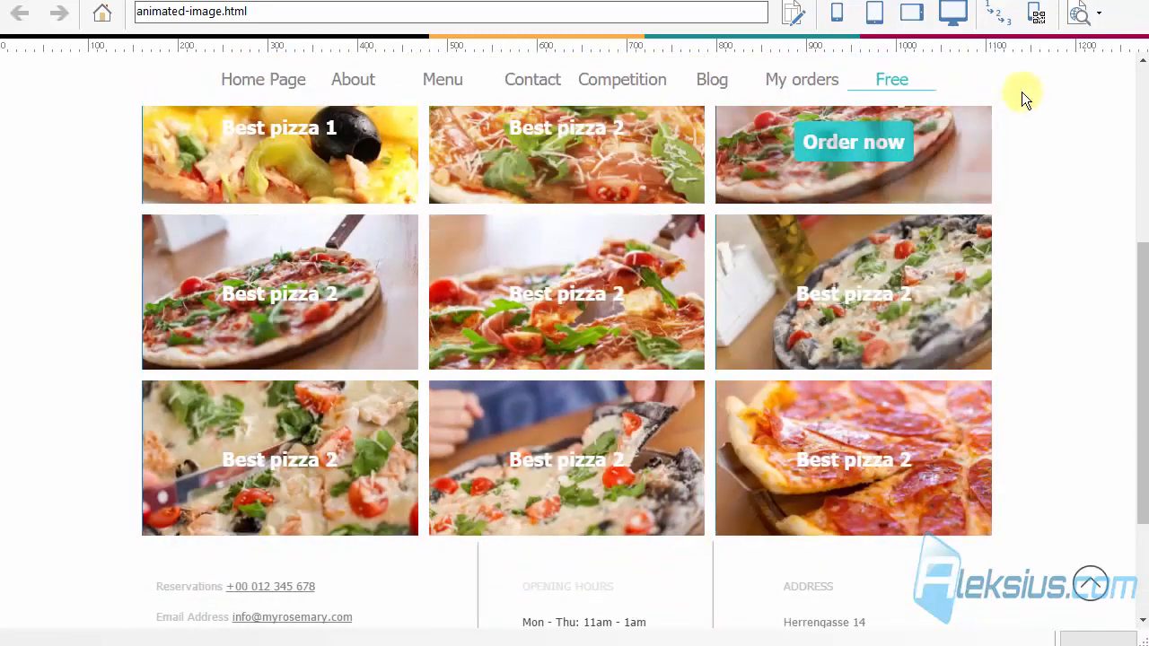
# Step: Check the page preview at the smartphone, portrait tablet, landscape tablet and desktop sizes, and close the preview
pyautogui.click(839, 19)
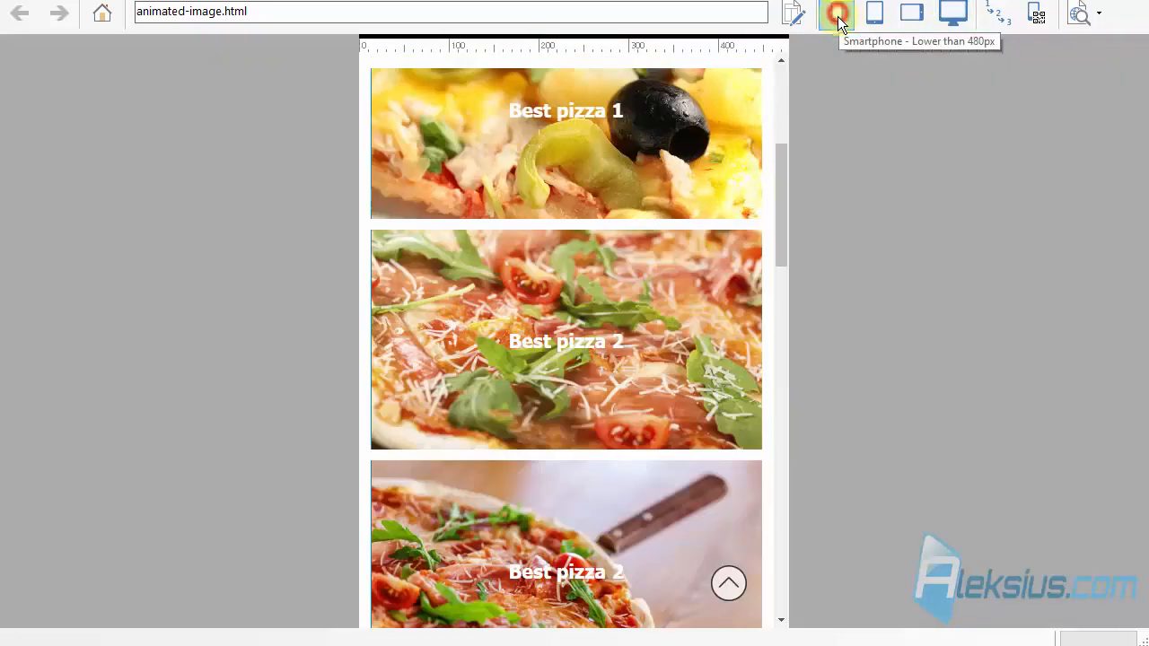
pyautogui.scroll(2, 656, 271)
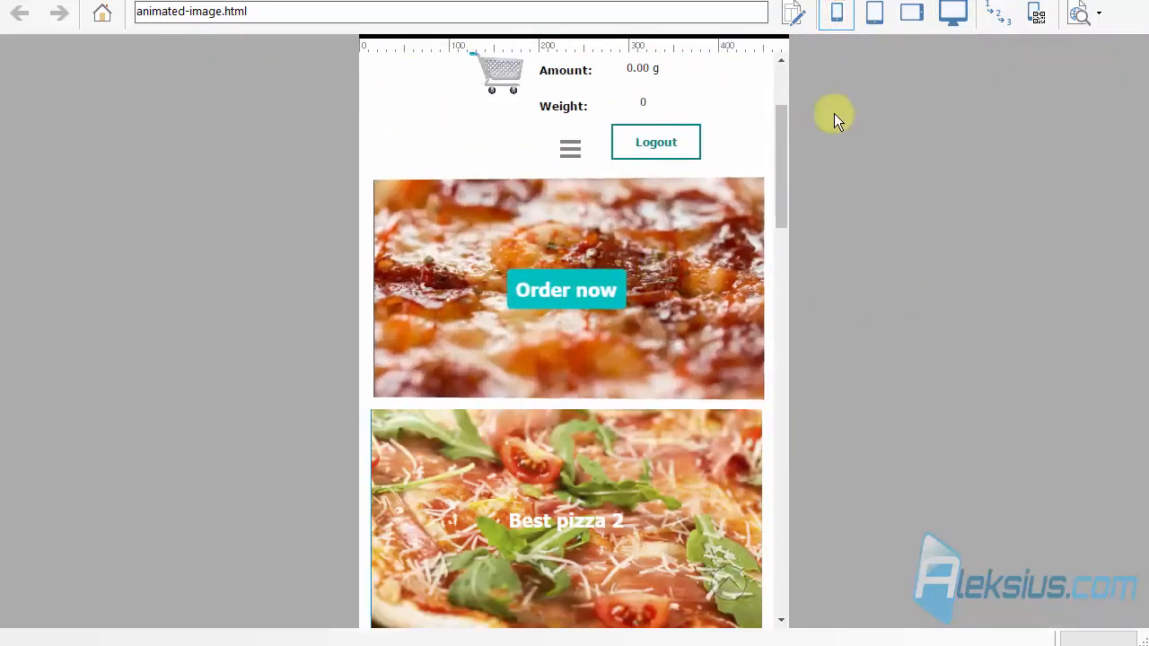
pyautogui.click(875, 14)
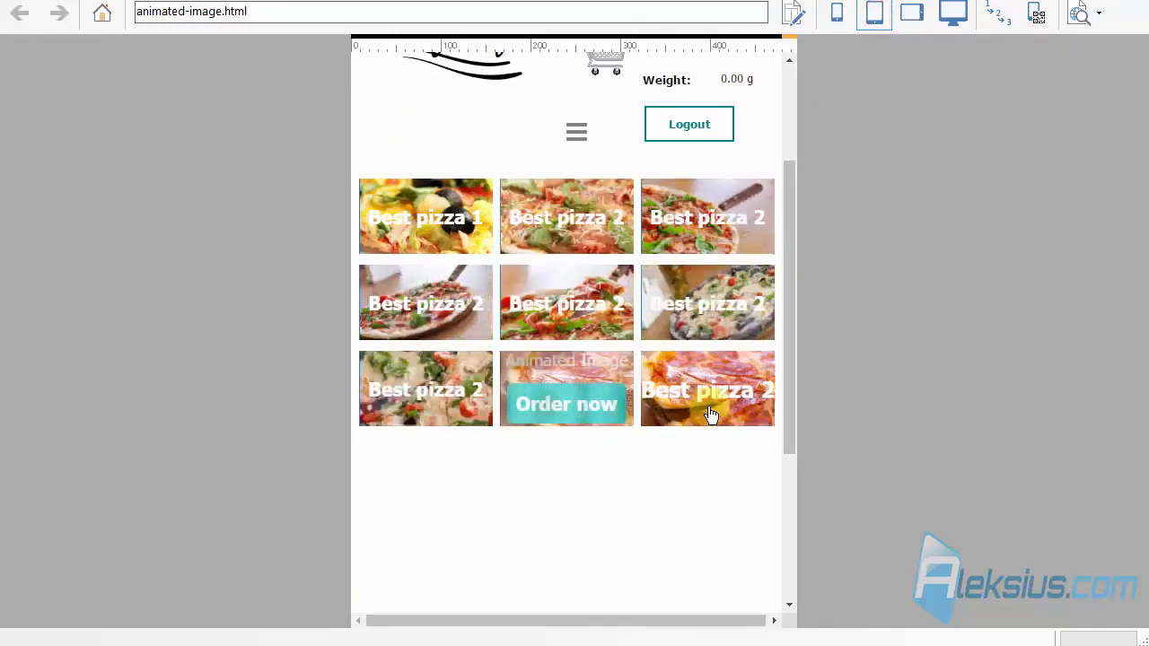
pyautogui.click(912, 13)
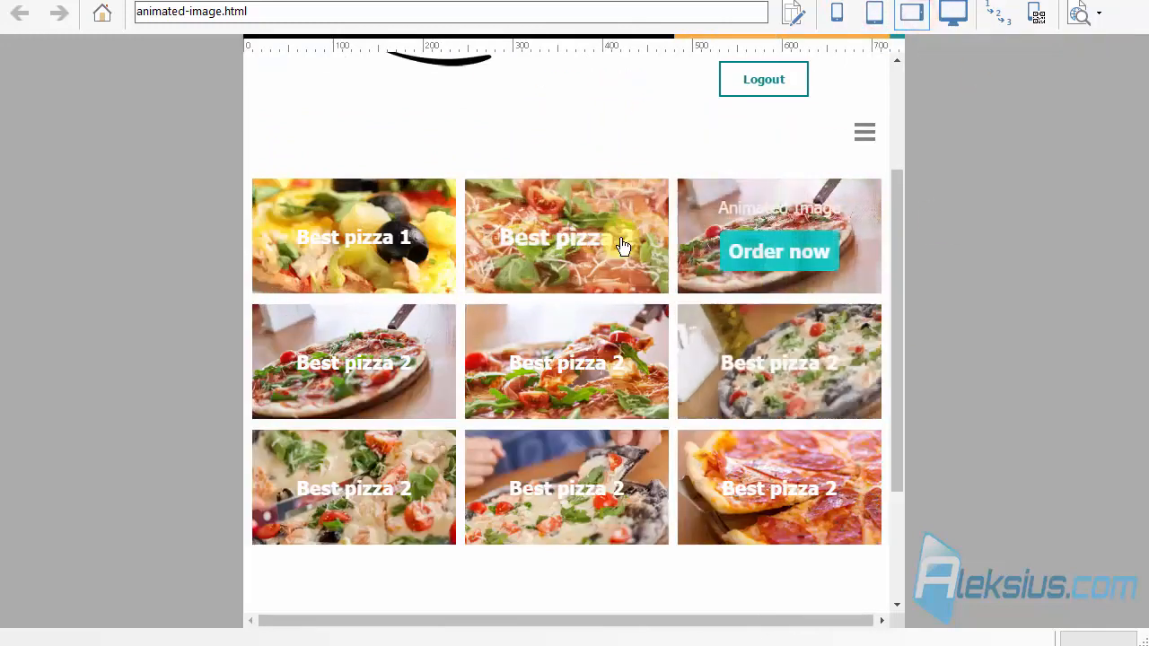
pyautogui.click(943, 11)
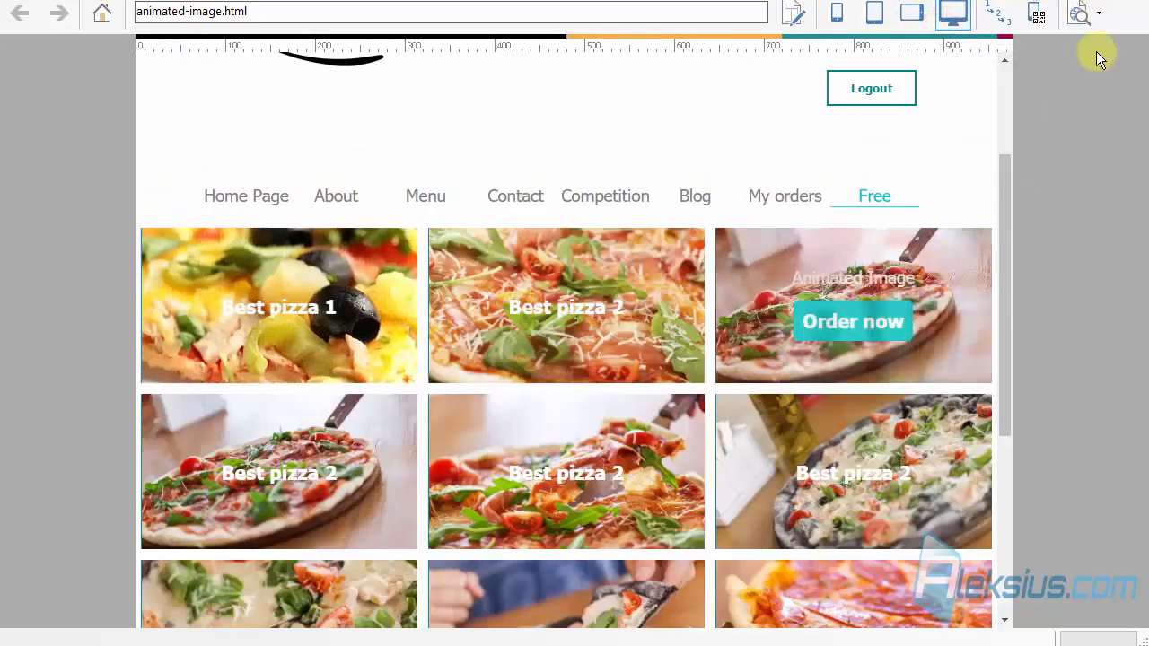
pyautogui.click(1128, 2)
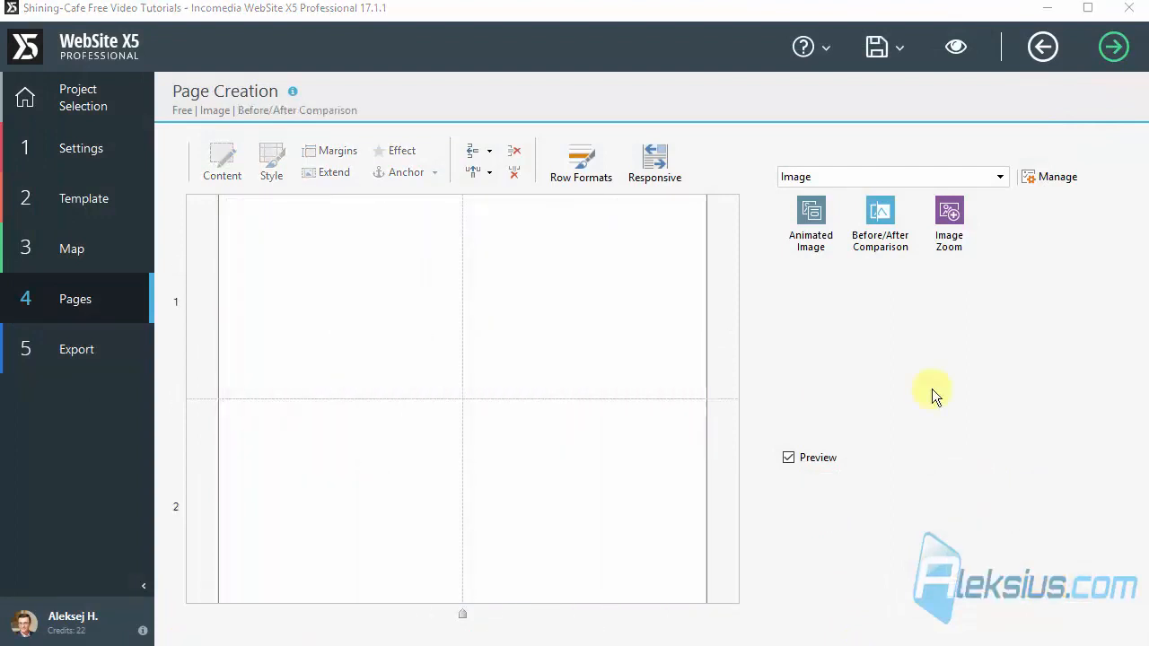
# Step: Place a Before/After Comparison object in the first row, widen it across both columns and open its settings
pyautogui.moveTo(883, 238); pyautogui.dragTo(319, 305)
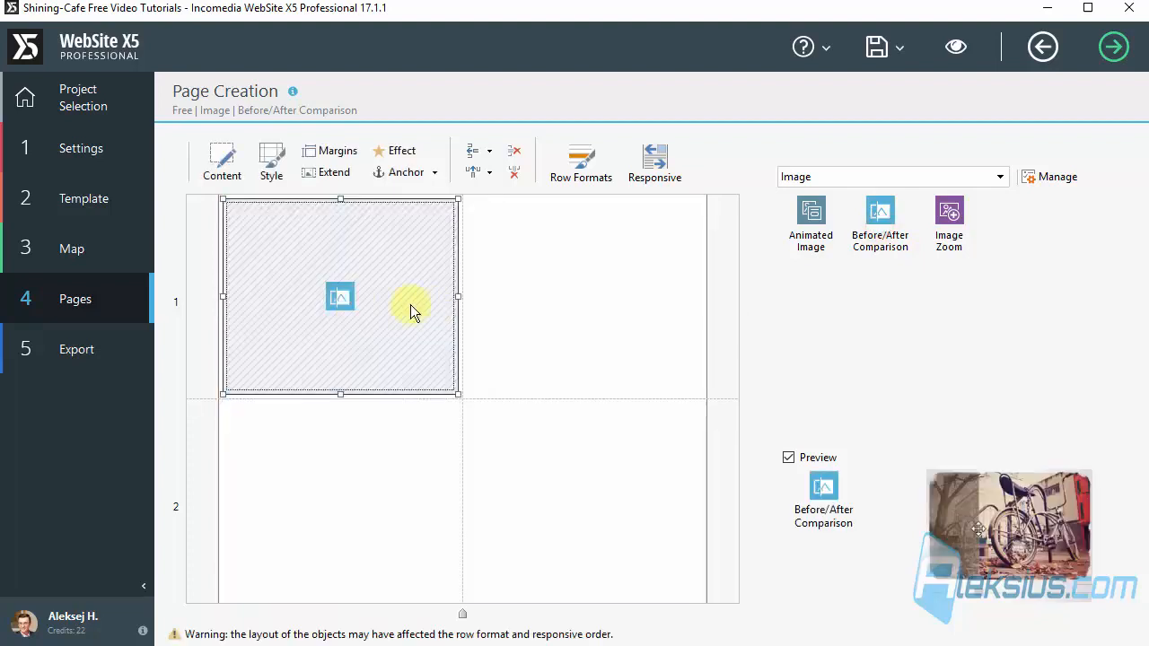
pyautogui.moveTo(459, 296); pyautogui.dragTo(619, 290)
pyautogui.doubleClick(411, 275)
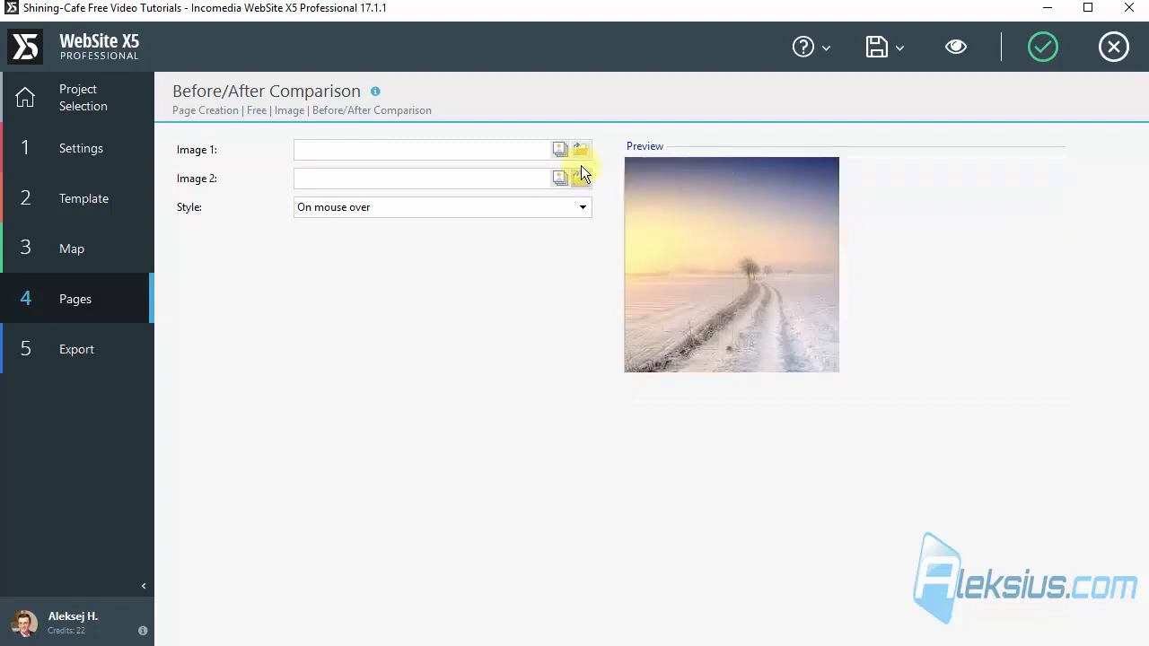
# Step: Load before.jpg as Image 1 and after.jpg as Image 2, and preview the comparison on the page
pyautogui.click(580, 151)
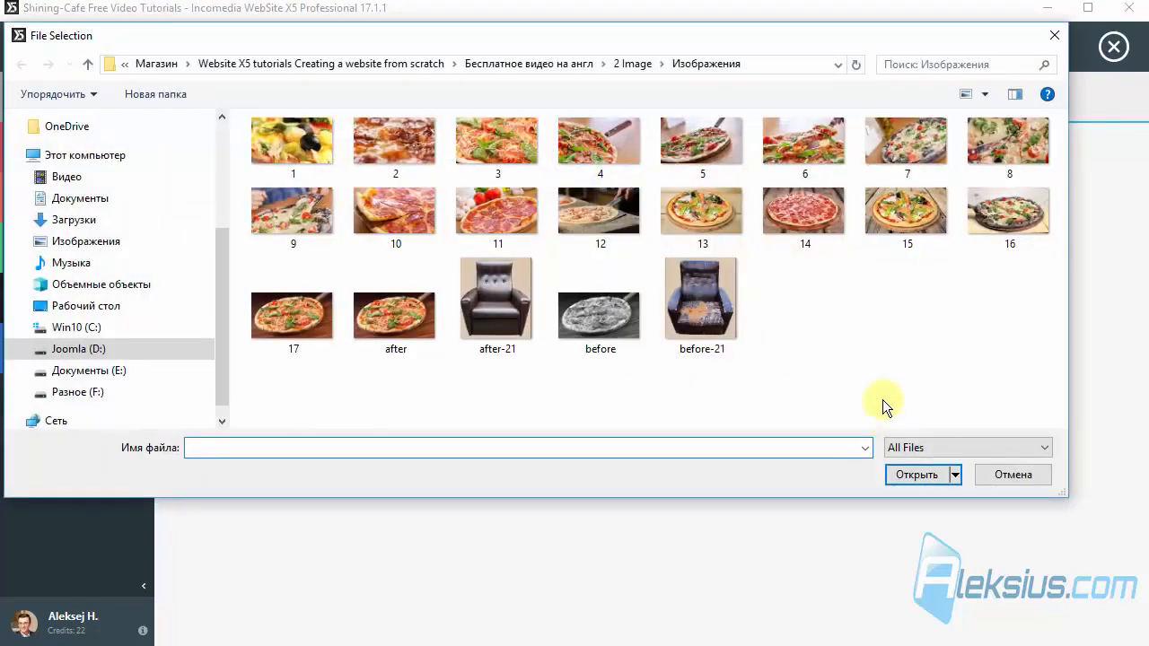
pyautogui.doubleClick(600, 327)
pyautogui.click(580, 184)
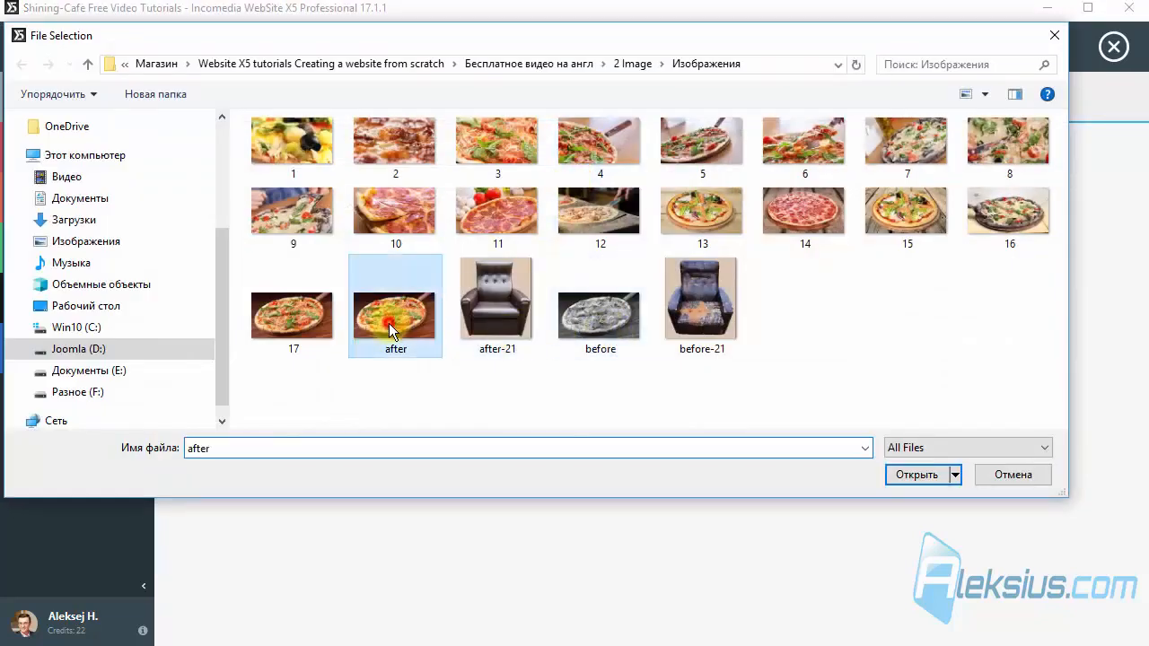
pyautogui.doubleClick(395, 323)
pyautogui.click(972, 54)
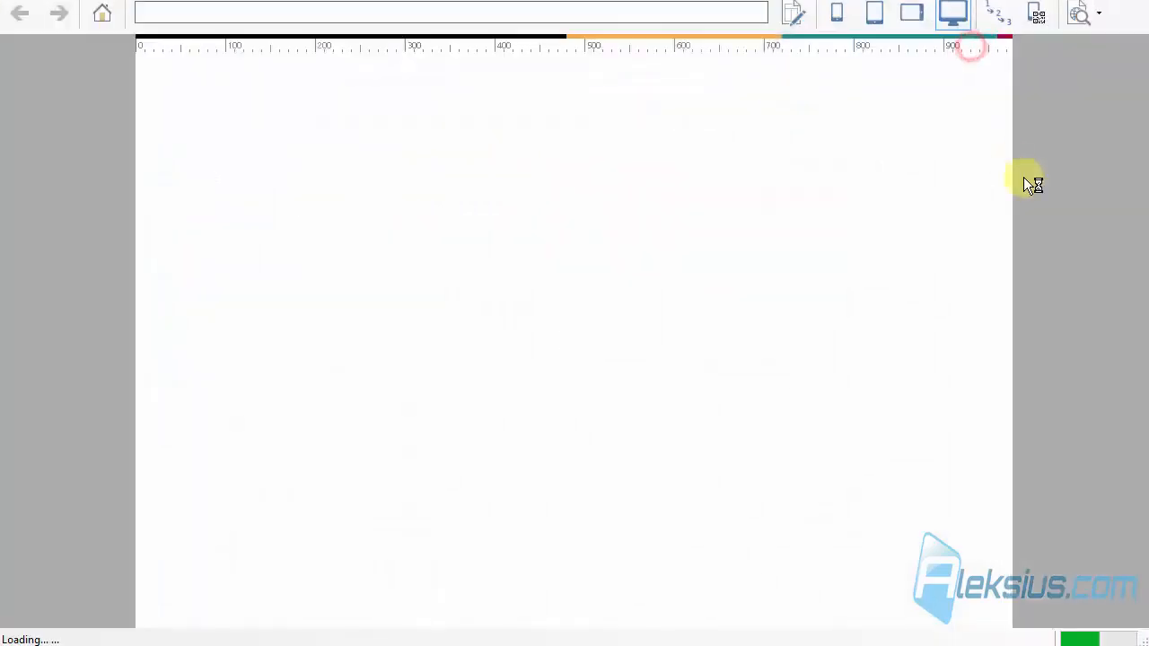
pyautogui.scroll(-3, 597, 244)
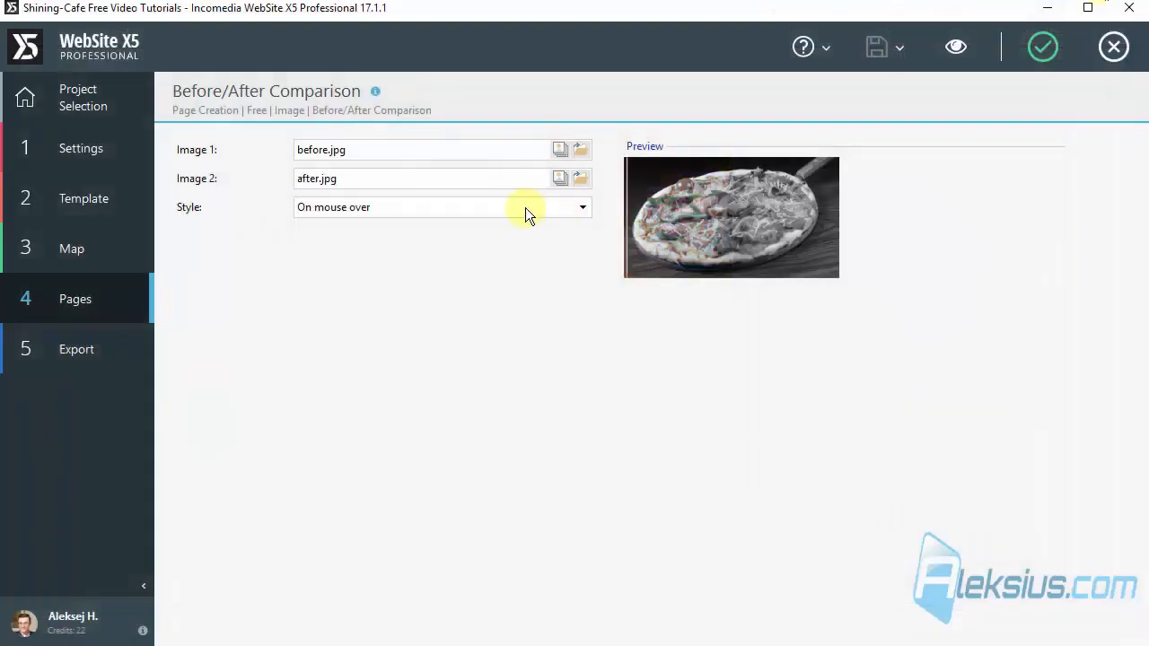
# Step: Try the Slide style for the comparison and test its divider in the page preview
pyautogui.click(417, 208)
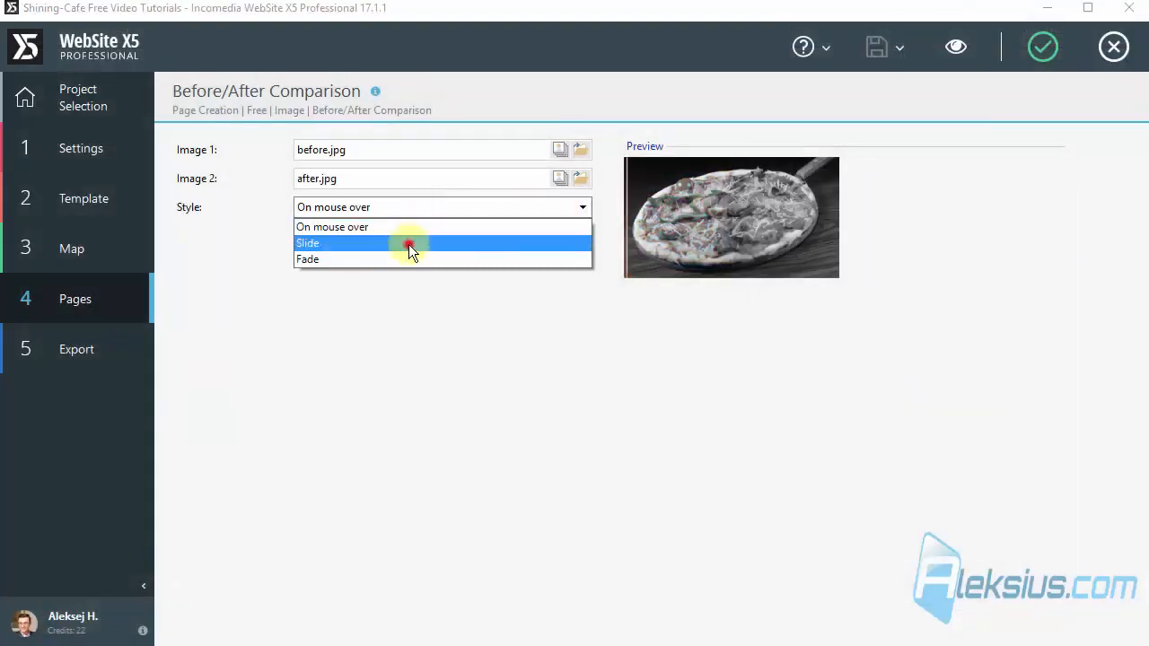
pyautogui.click(409, 243)
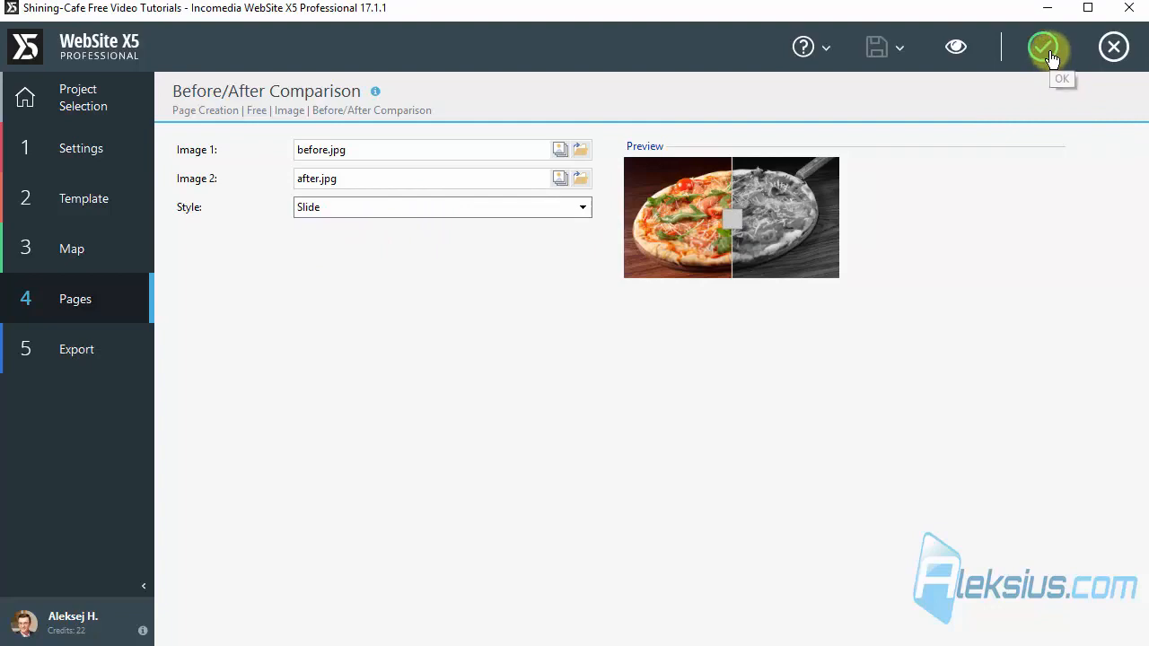
pyautogui.click(966, 59)
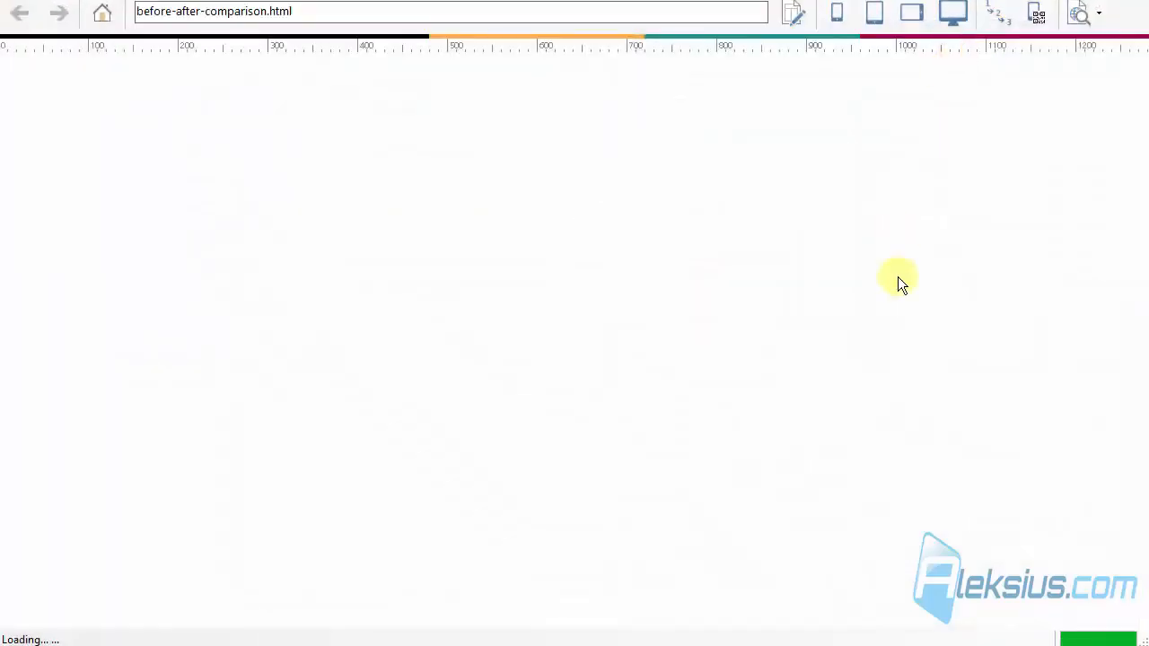
pyautogui.moveTo(1146, 188); pyautogui.dragTo(1146, 333)
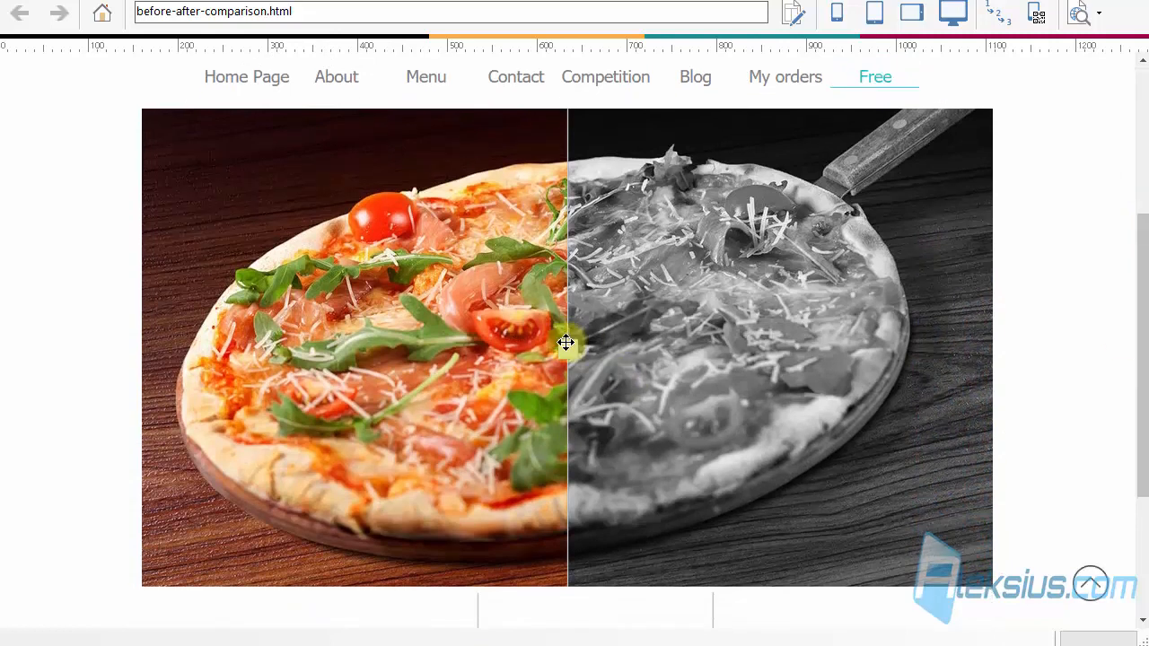
pyautogui.moveTo(565, 342); pyautogui.dragTo(178, 348)
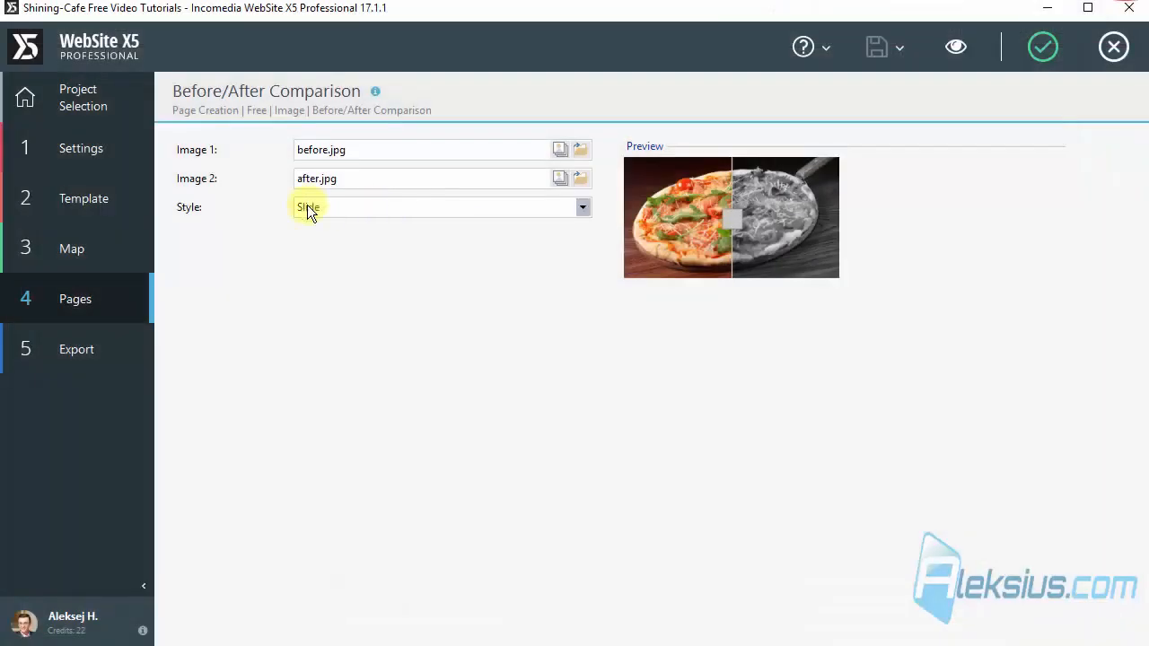
# Step: Set the comparison style to Fade, test its slider in the page preview and apply the settings
pyautogui.click(305, 207)
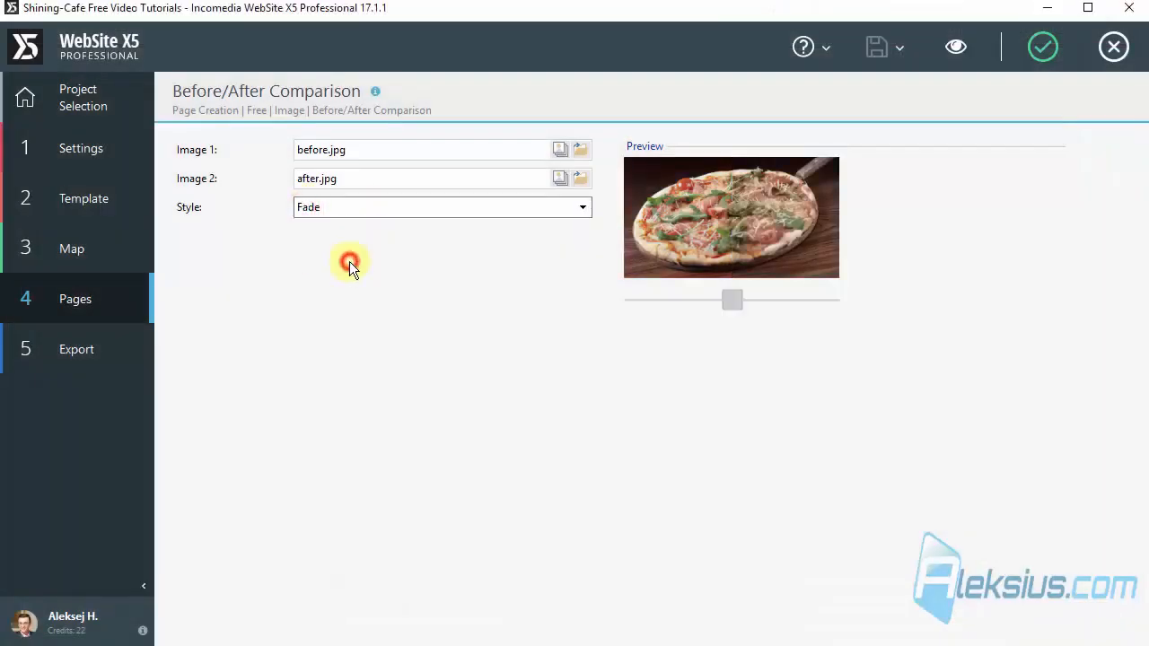
pyautogui.click(348, 262)
pyautogui.click(964, 49)
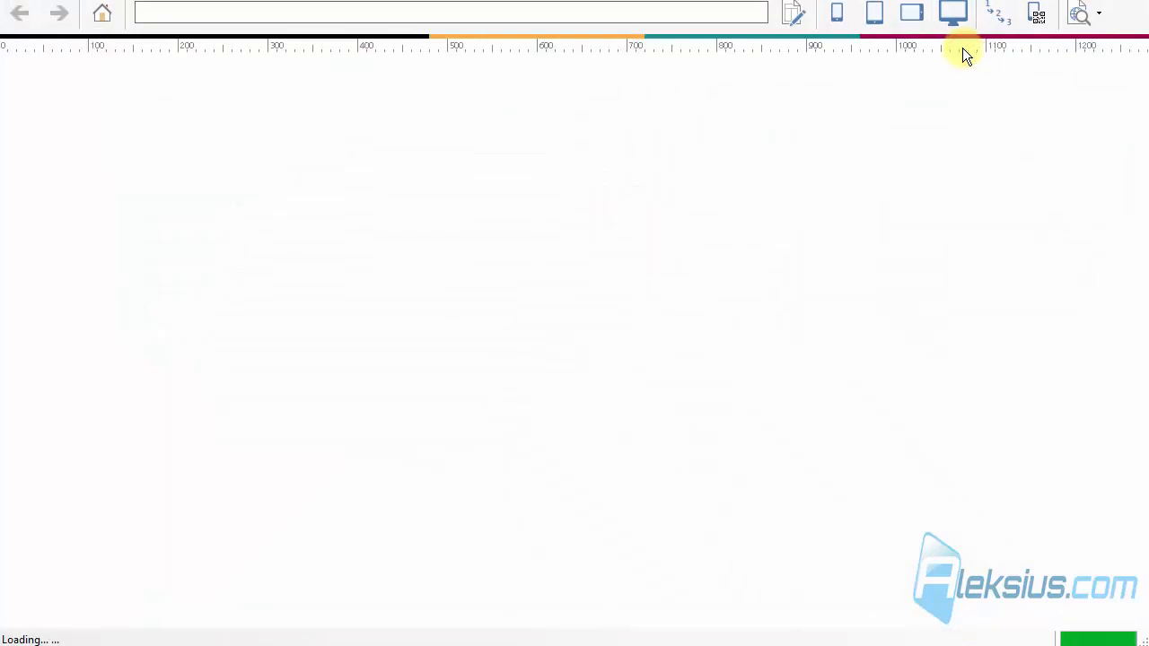
pyautogui.scroll(-3, 1142, 295)
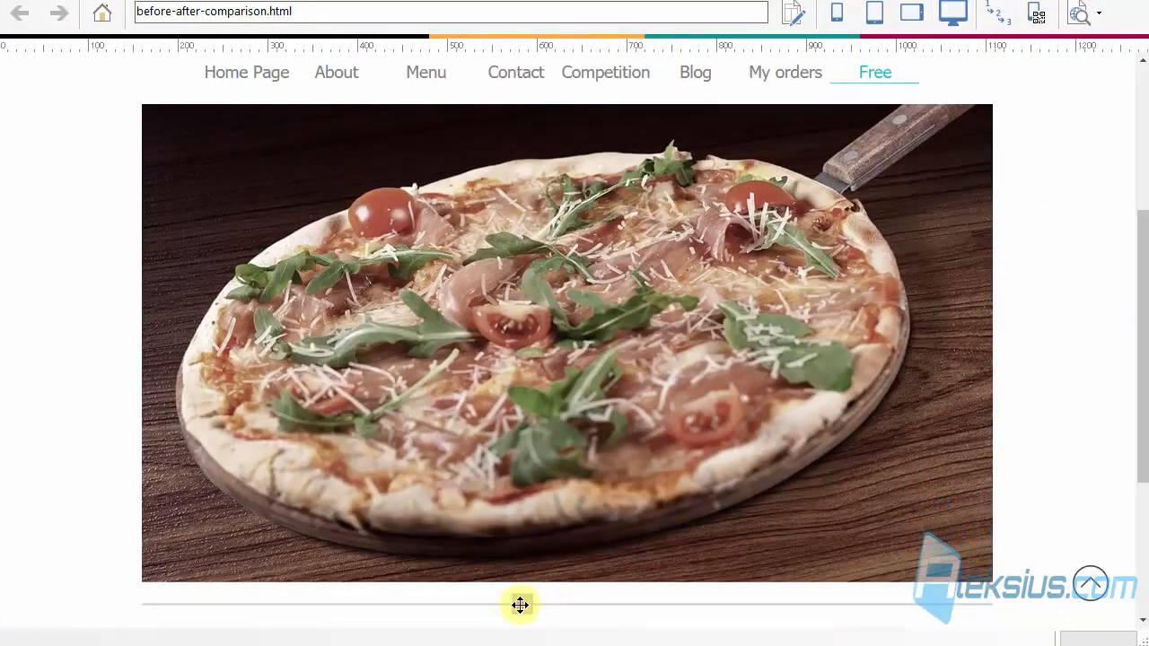
pyautogui.moveTo(521, 605); pyautogui.dragTo(282, 603)
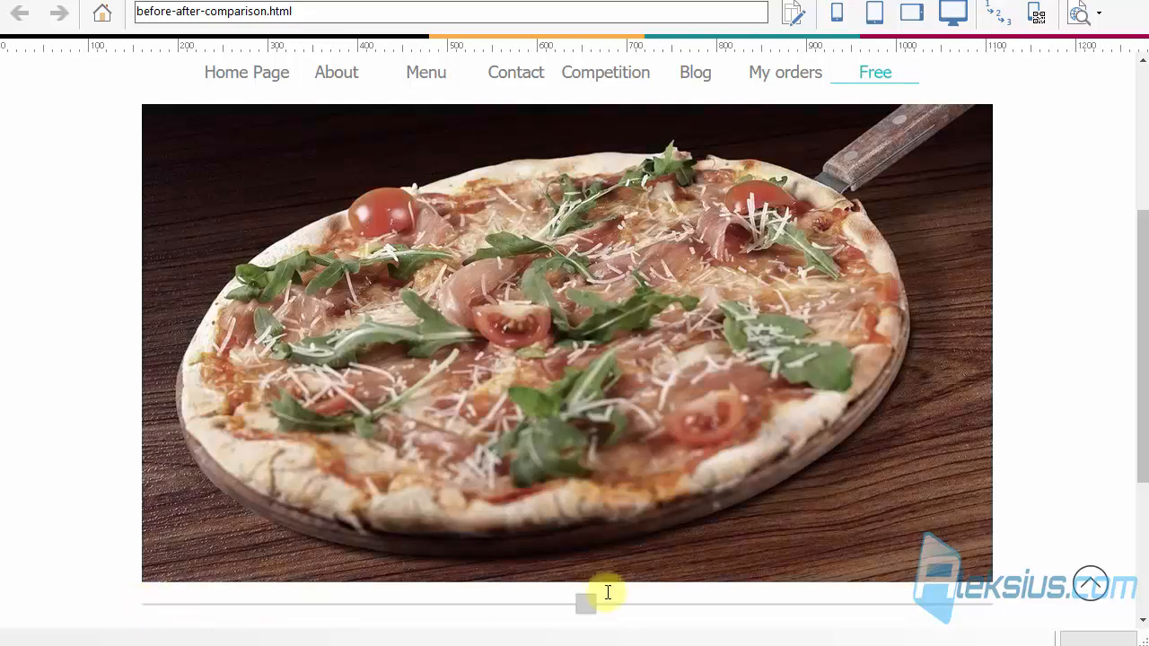
pyautogui.moveTo(607, 593); pyautogui.dragTo(844, 583)
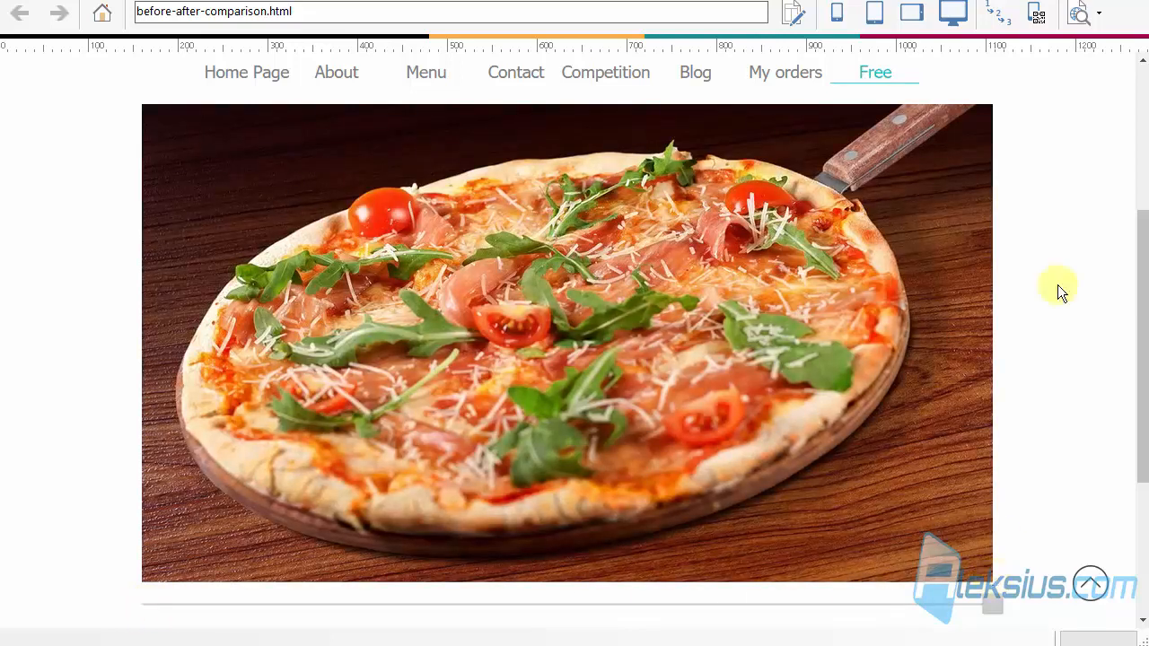
pyautogui.click(1133, 1)
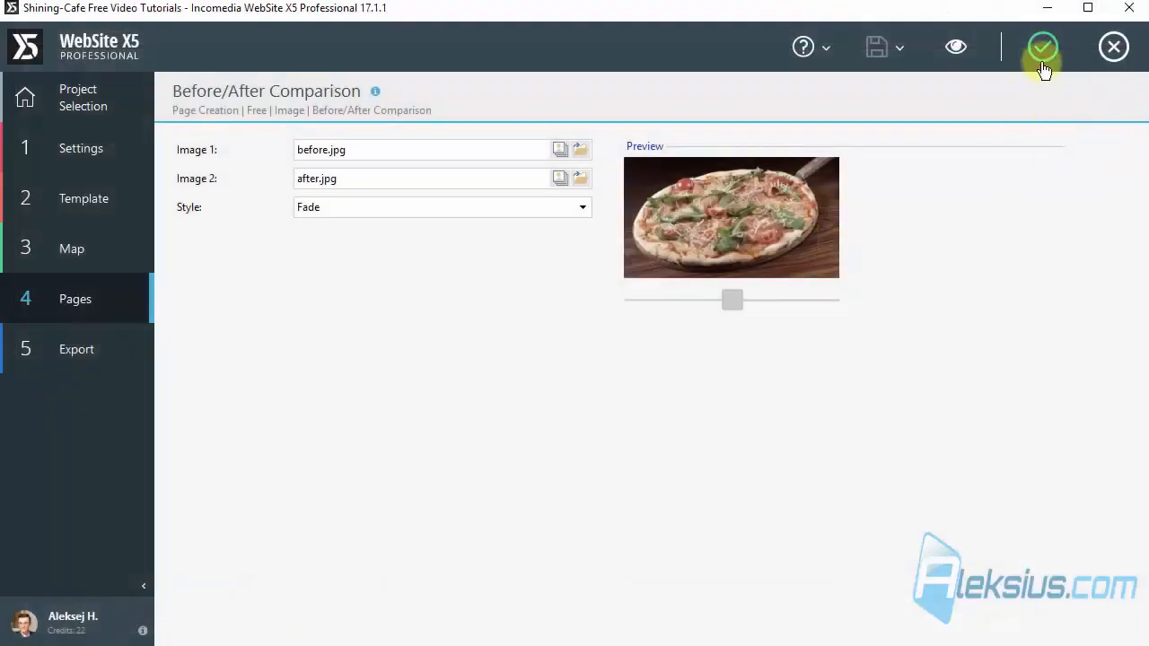
pyautogui.click(1042, 51)
# Step: Add a Before/After Comparison in the second row's first cell with before-21.jpg as Image 1 and after-21.jpg as Image 2, and preview the page
pyautogui.moveTo(905, 229); pyautogui.dragTo(309, 516)
pyautogui.doubleClick(309, 516)
pyautogui.click(580, 149)
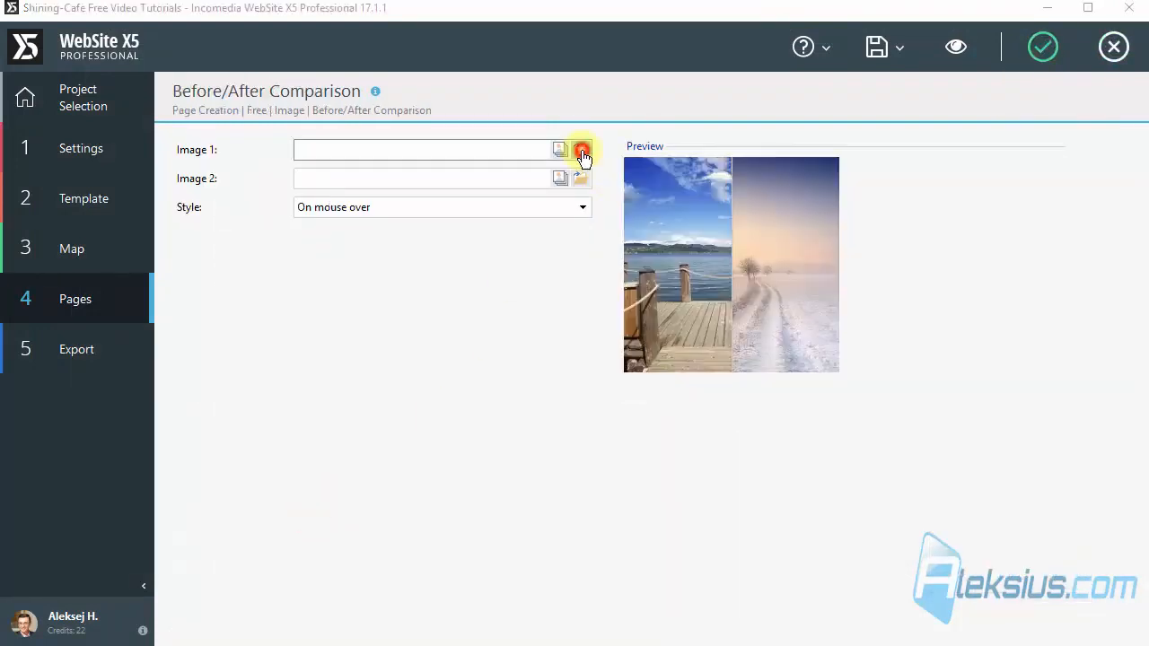
pyautogui.doubleClick(701, 301)
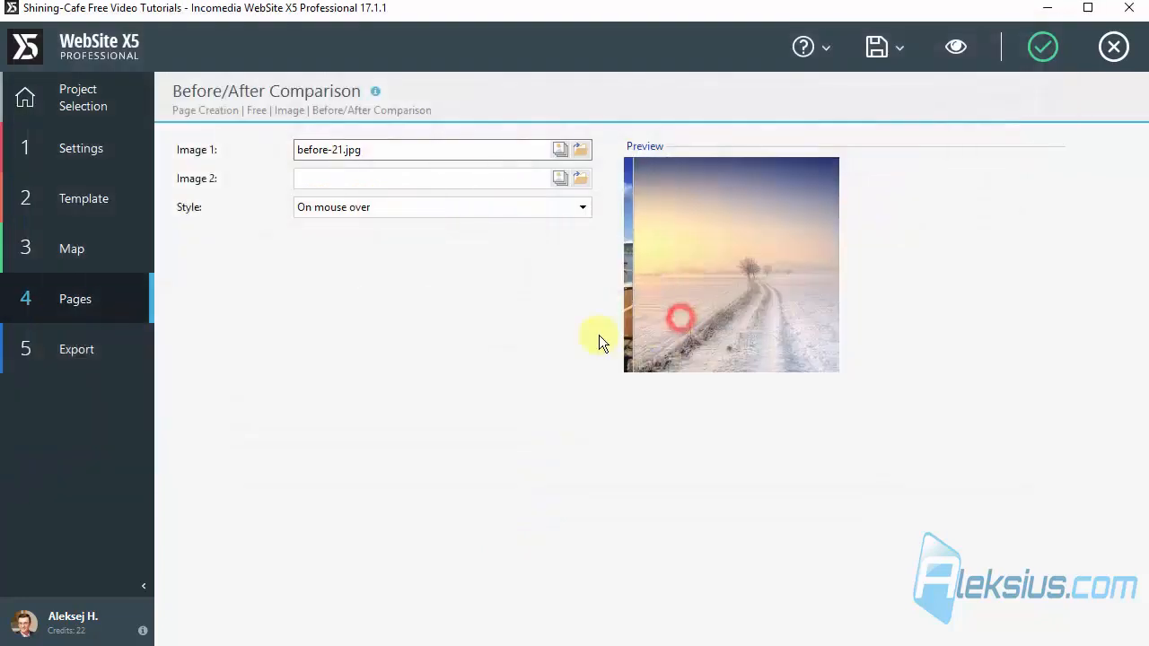
pyautogui.click(585, 182)
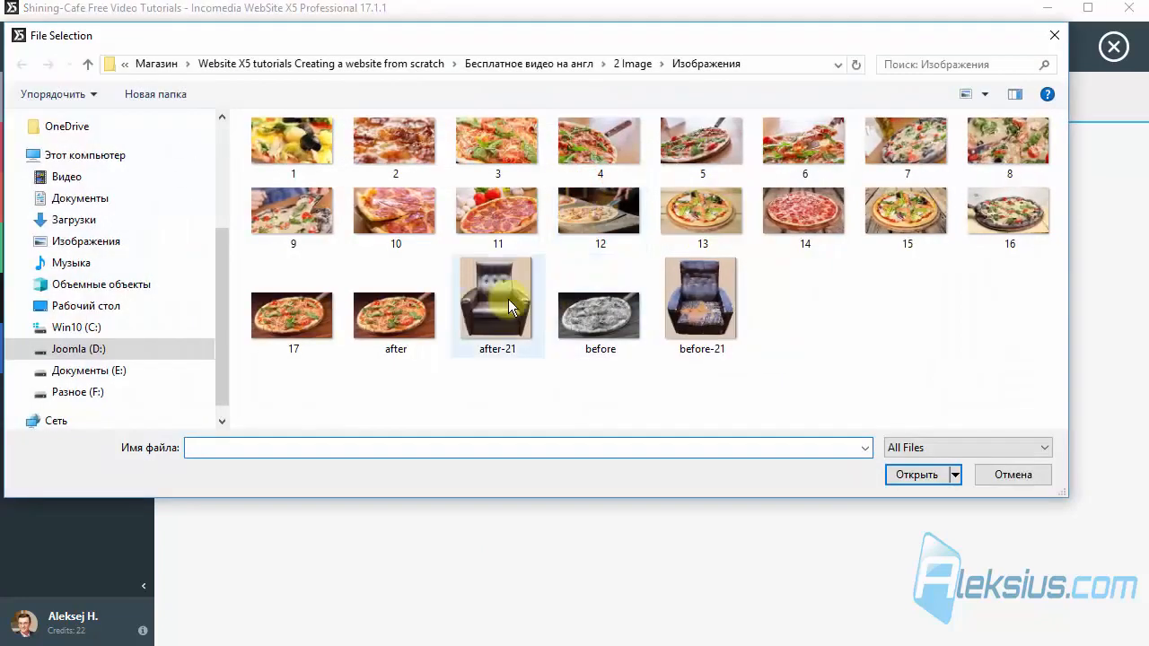
pyautogui.doubleClick(492, 305)
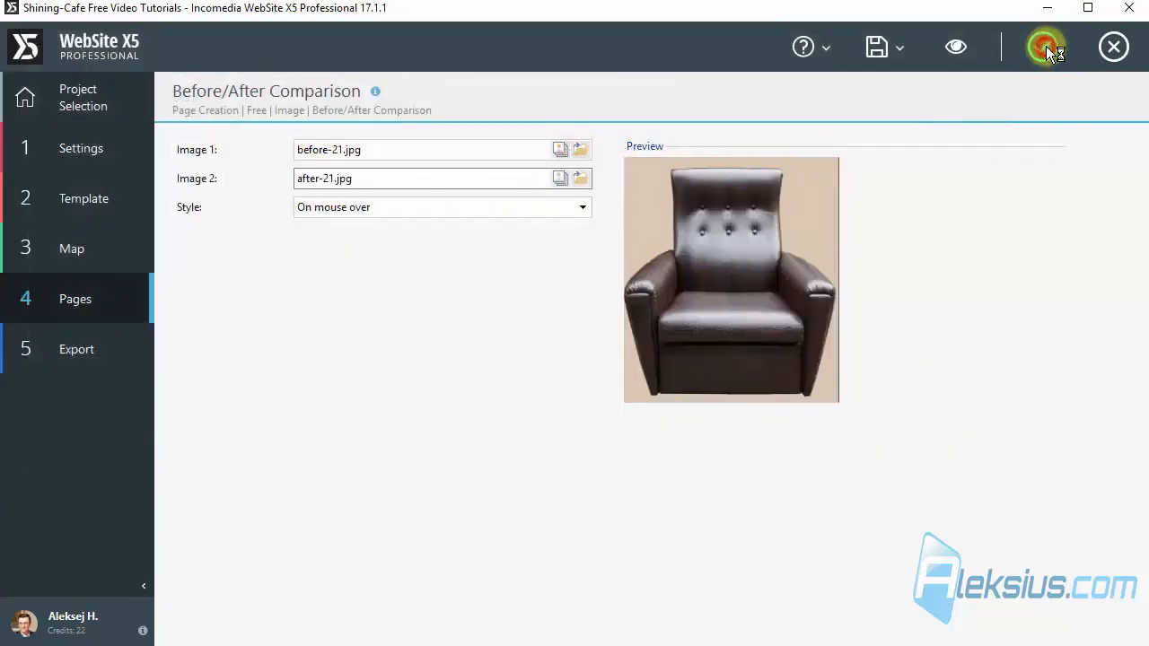
pyautogui.click(1046, 45)
pyautogui.click(956, 45)
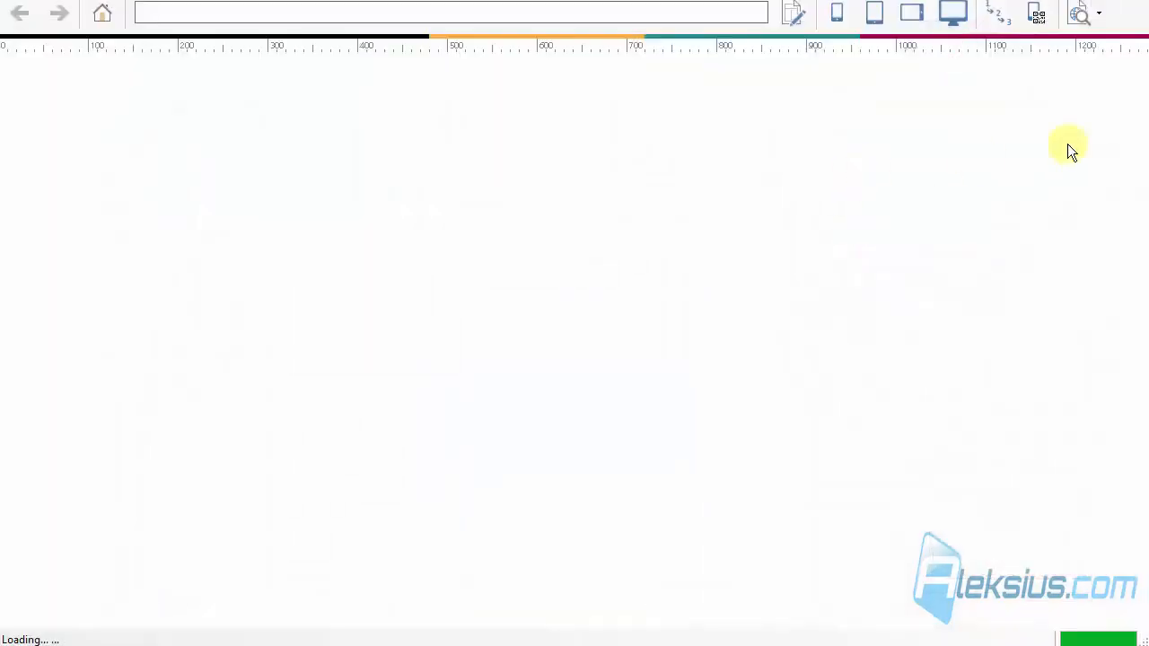
# Step: Test the armchair Before/After Comparison by sliding its divider across the image in the page preview
pyautogui.moveTo(1140, 97); pyautogui.dragTo(1145, 372)
pyautogui.moveTo(350, 302); pyautogui.dragTo(573, 350)
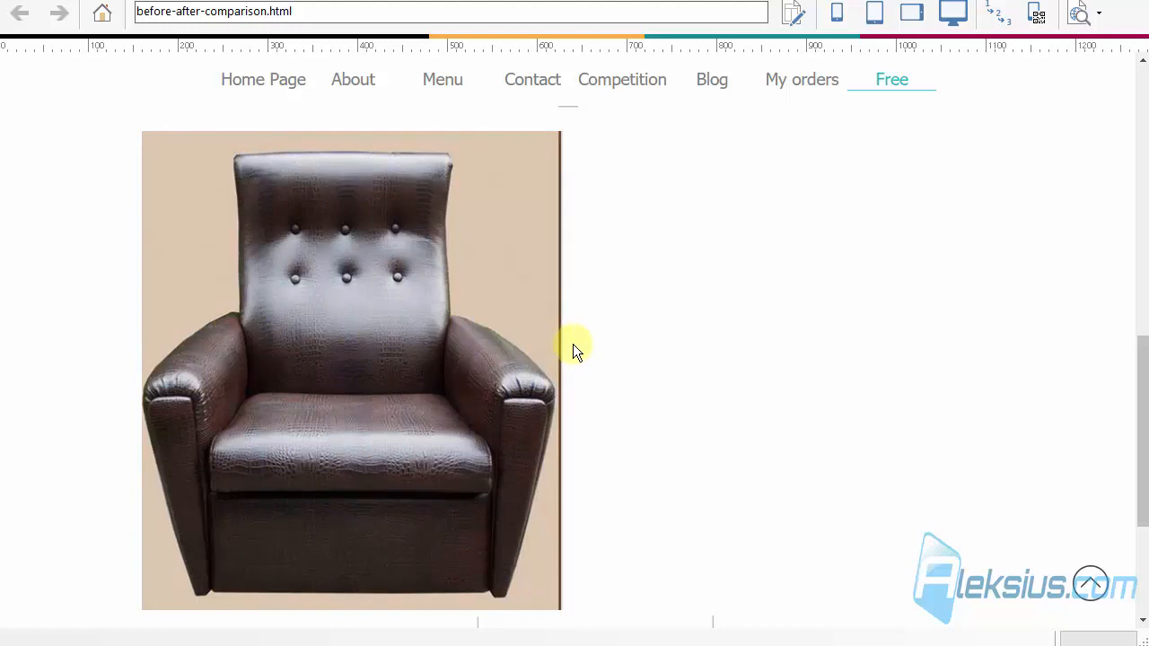
pyautogui.moveTo(410, 329); pyautogui.dragTo(231, 334)
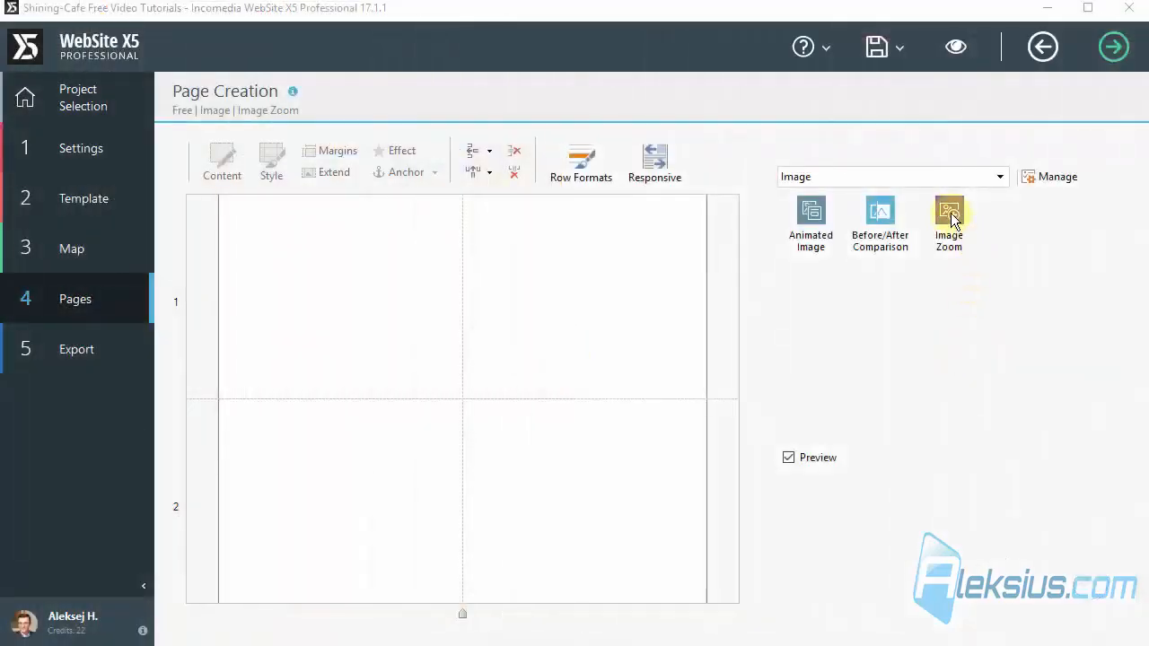
# Step: Place an Image Zoom object in the page's first row and add 2.jpg to its image list
pyautogui.moveTo(739, 321); pyautogui.dragTo(435, 263)
pyautogui.doubleClick(437, 251)
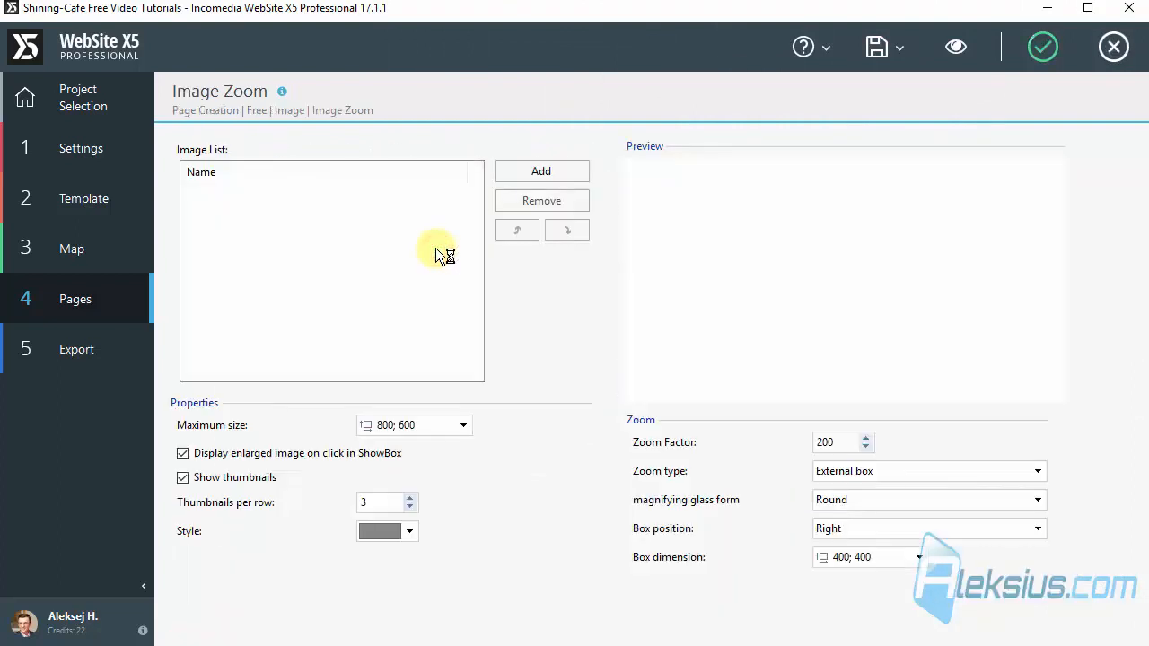
pyautogui.click(549, 173)
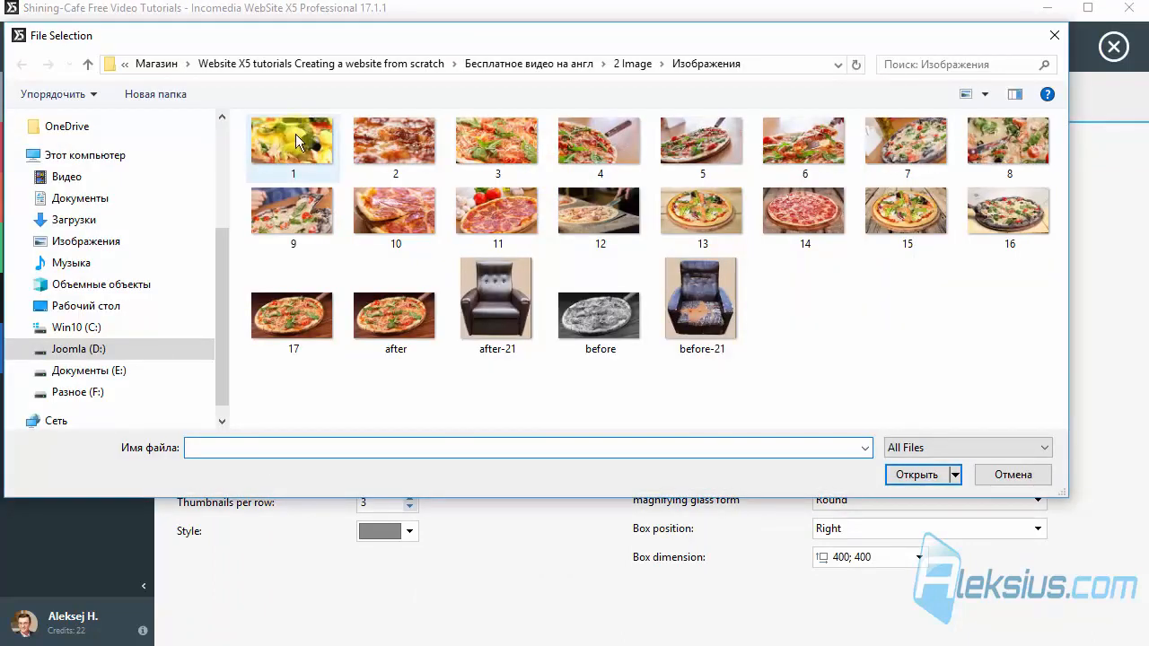
pyautogui.doubleClick(429, 138)
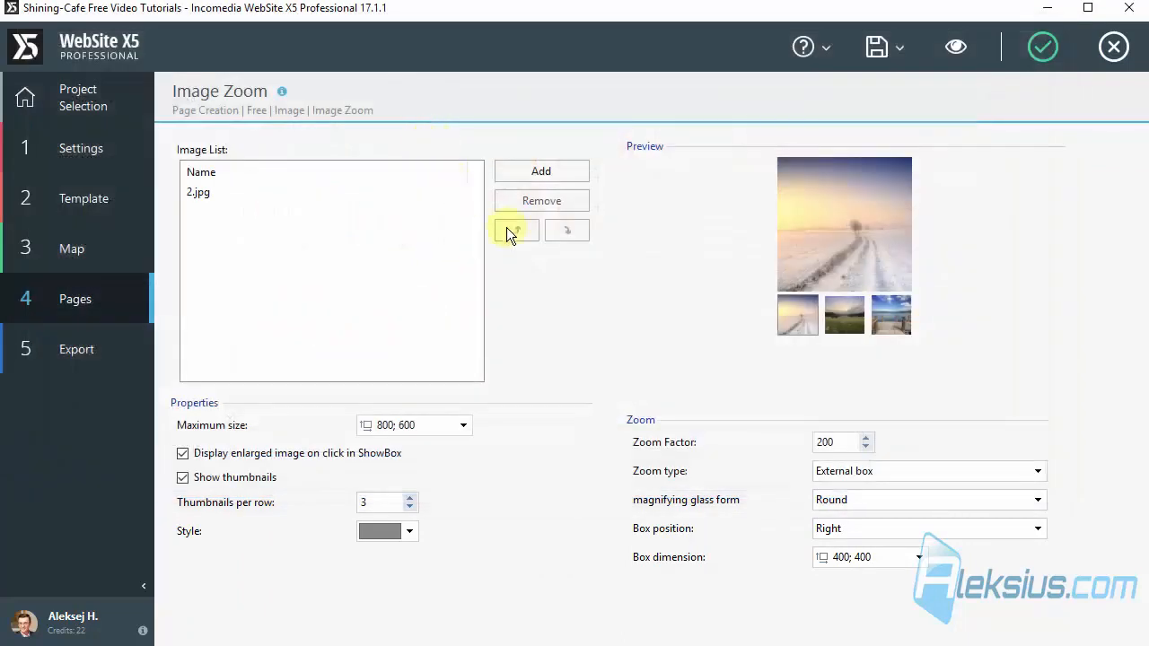
# Step: Add 3.jpg, 4.jpg, 5.jpg and 6.jpg together to the Image Zoom object's image list
pyautogui.click(546, 177)
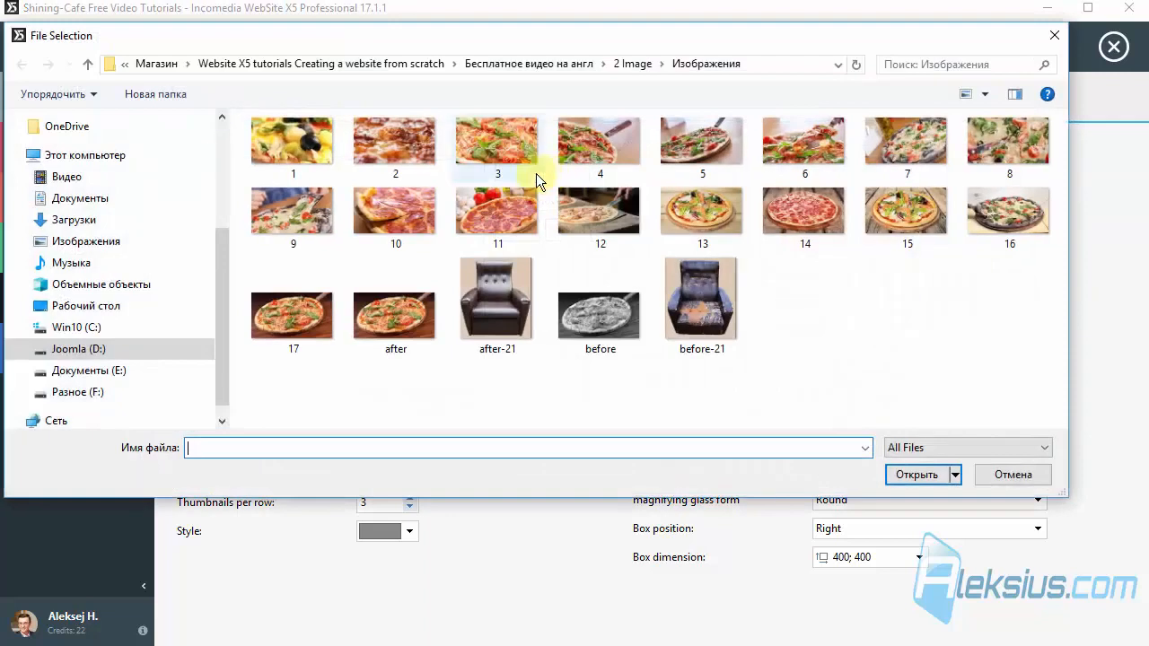
pyautogui.click(537, 171)
pyautogui.keyDown('shift'); pyautogui.click(801, 155); pyautogui.keyUp('shift')
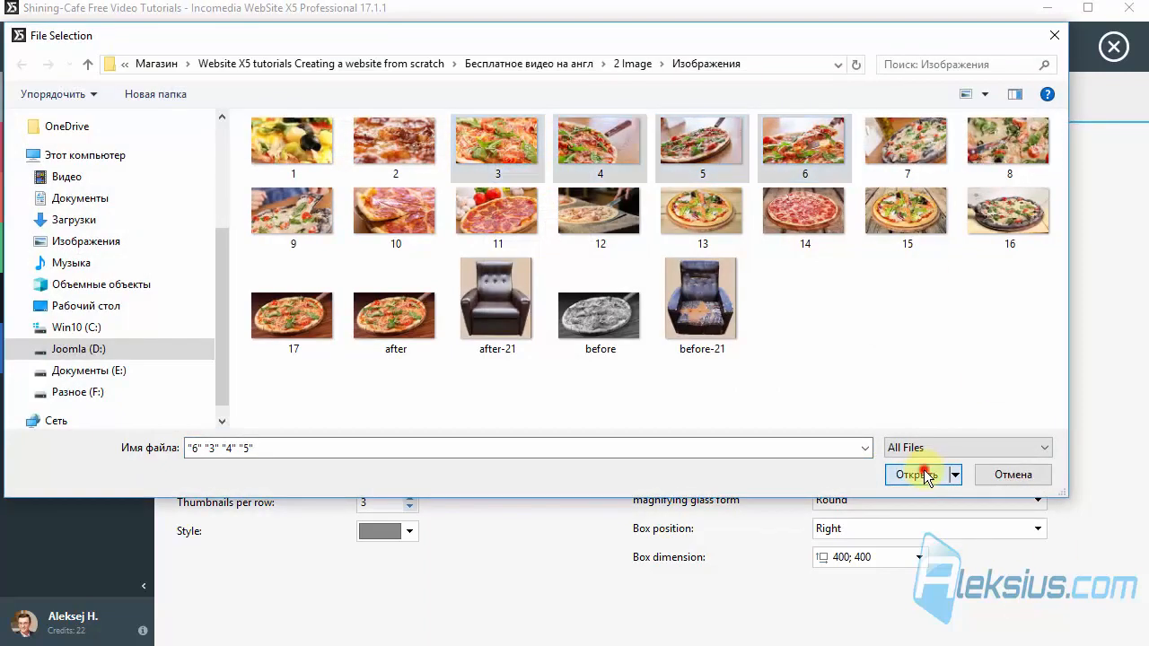
pyautogui.click(920, 473)
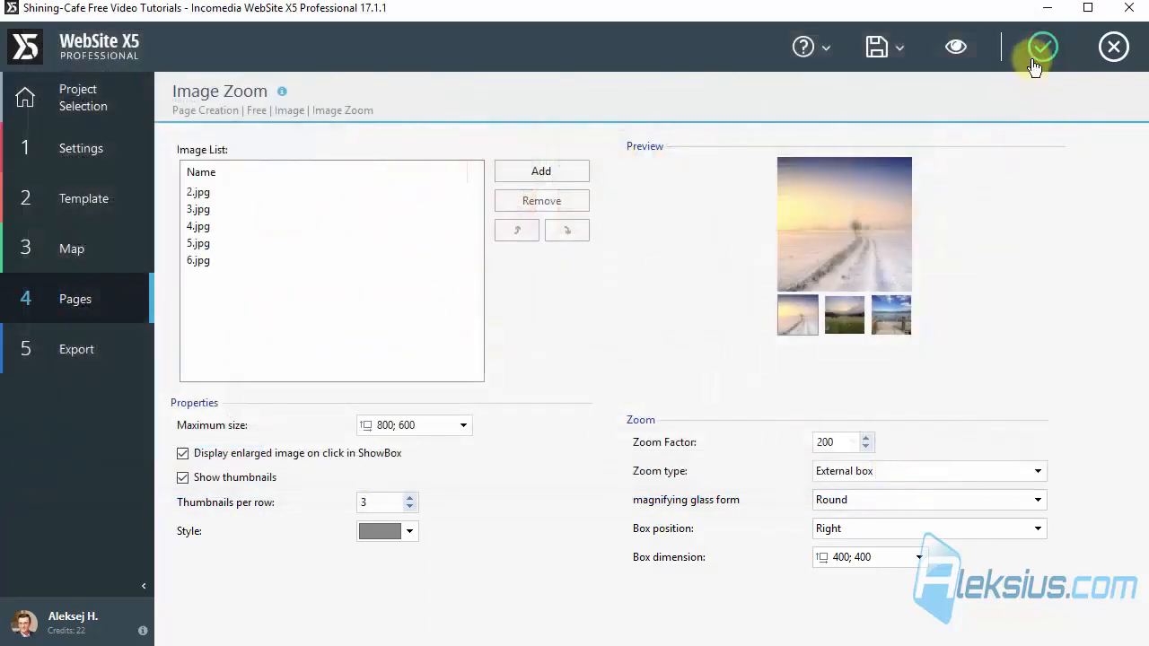
# Step: Preview the Image Zoom page and switch the main image between the three thumbnails
pyautogui.click(956, 47)
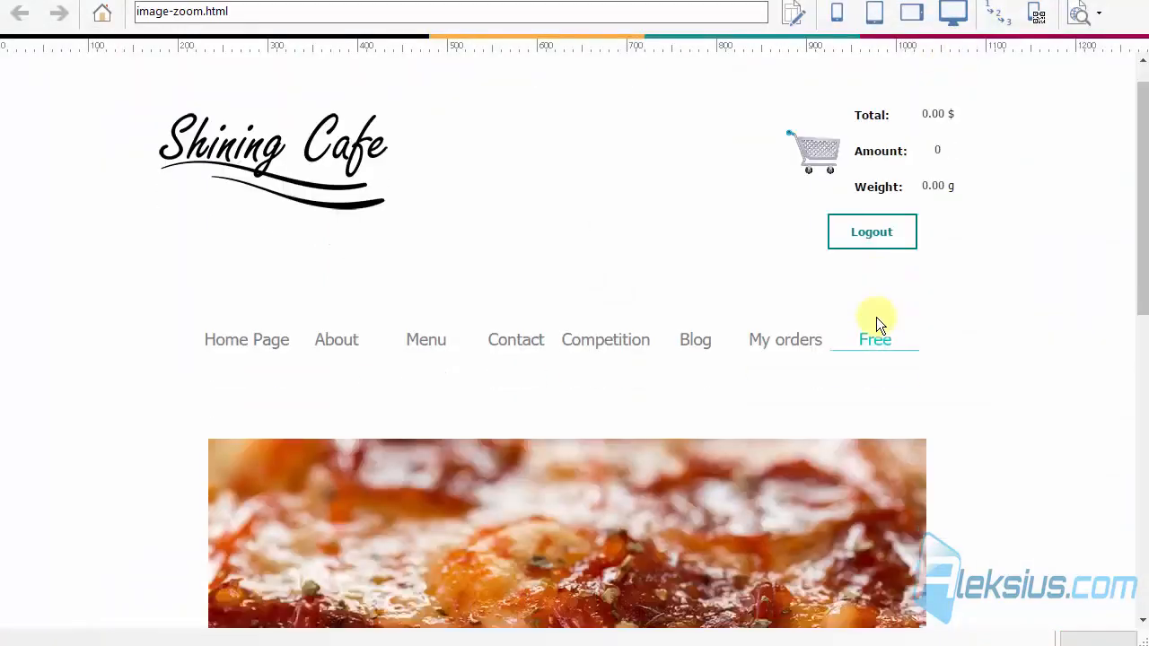
pyautogui.scroll(-3, 876, 317)
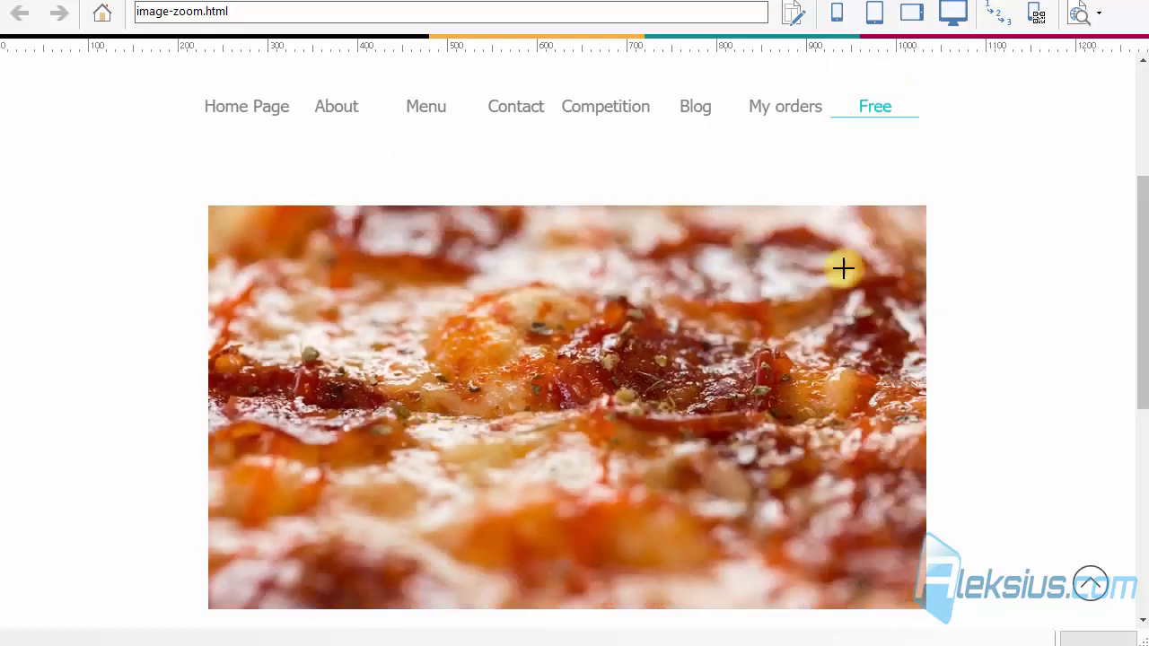
pyautogui.moveTo(1141, 202); pyautogui.dragTo(1142, 260)
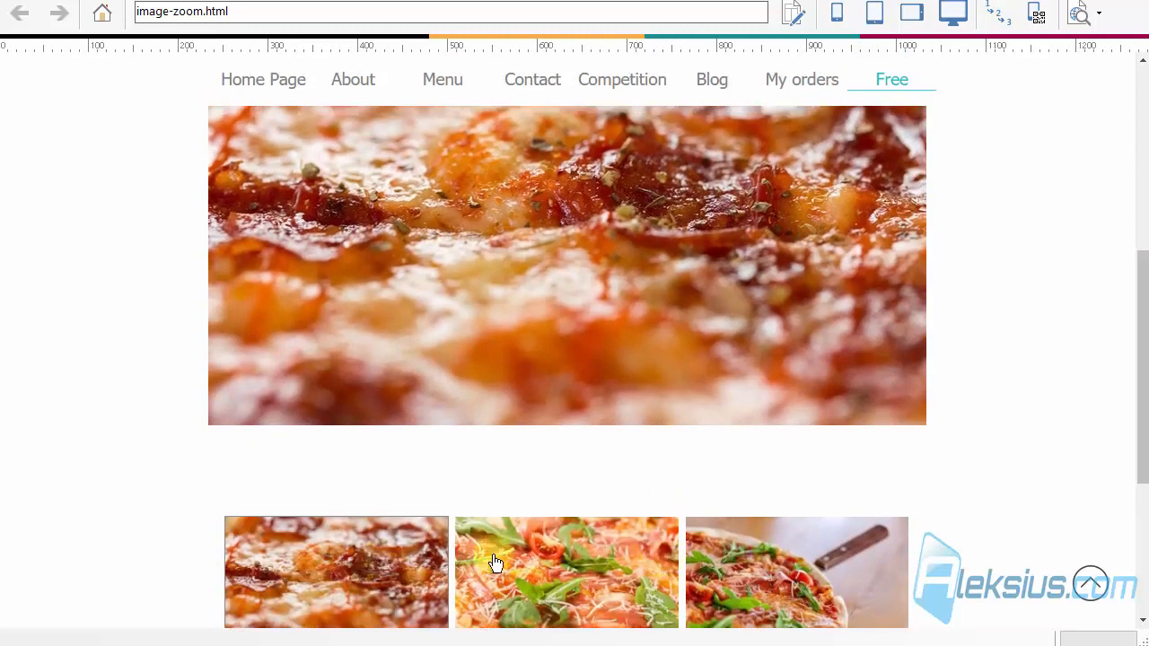
pyautogui.click(617, 554)
pyautogui.click(761, 560)
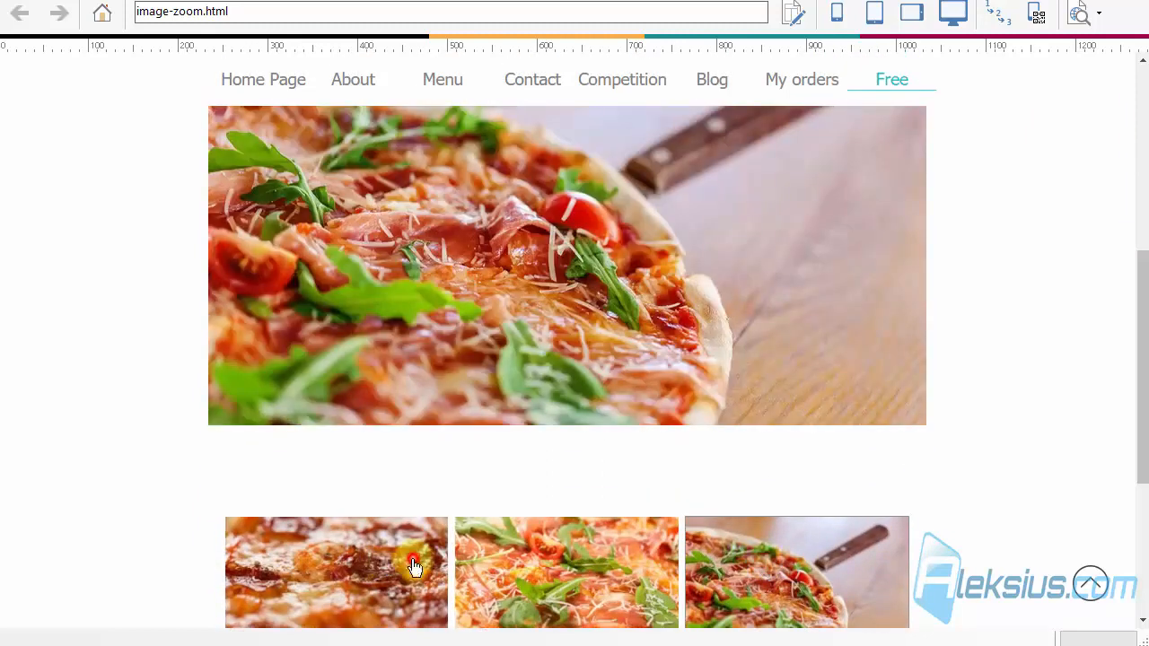
pyautogui.click(413, 566)
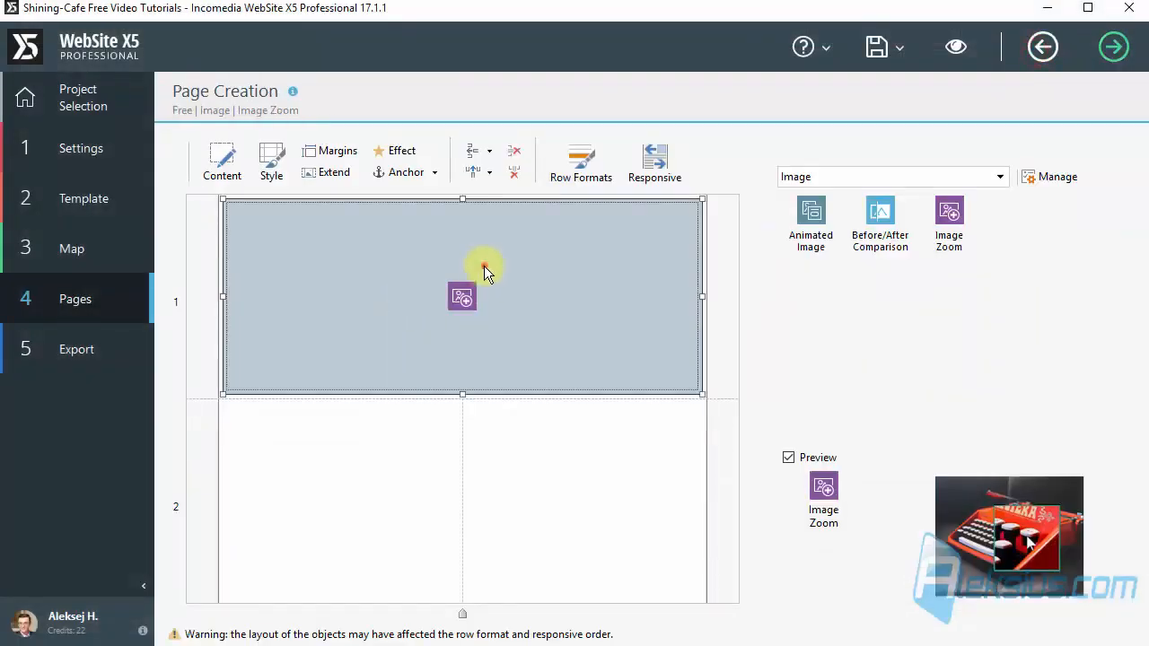
# Step: Shrink the Image Zoom object to the first row's first cell and test its zoom on the third thumbnail in the page preview
pyautogui.moveTo(702, 296); pyautogui.dragTo(467, 284)
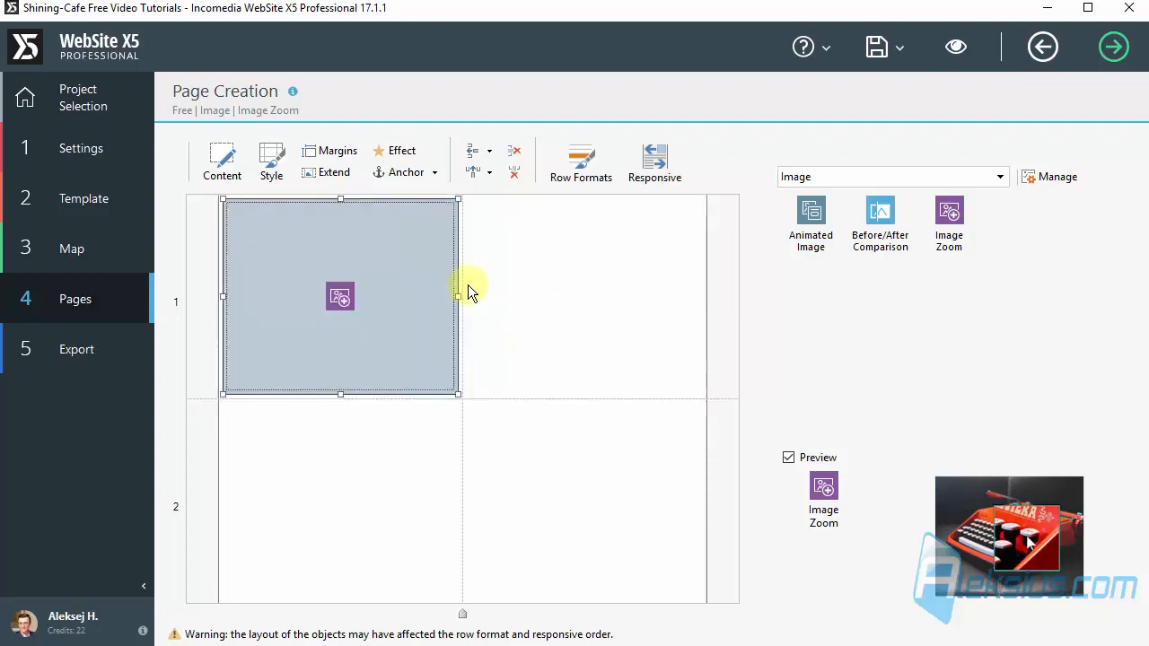
pyautogui.click(957, 47)
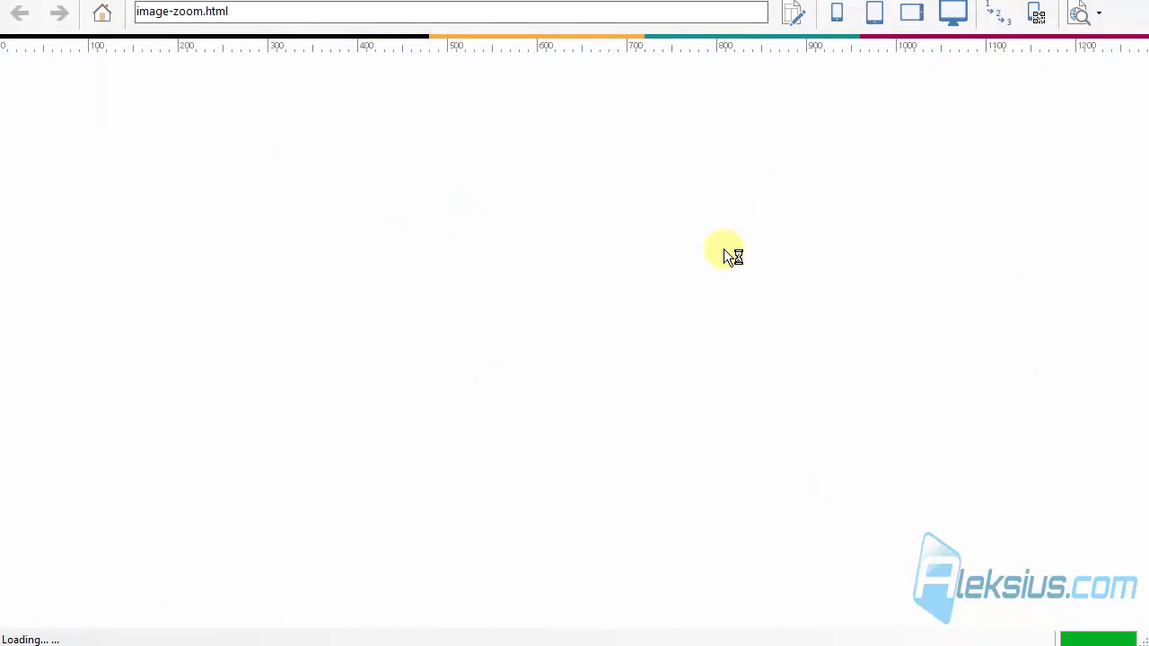
pyautogui.moveTo(1139, 109); pyautogui.dragTo(1140, 251)
pyautogui.click(440, 485)
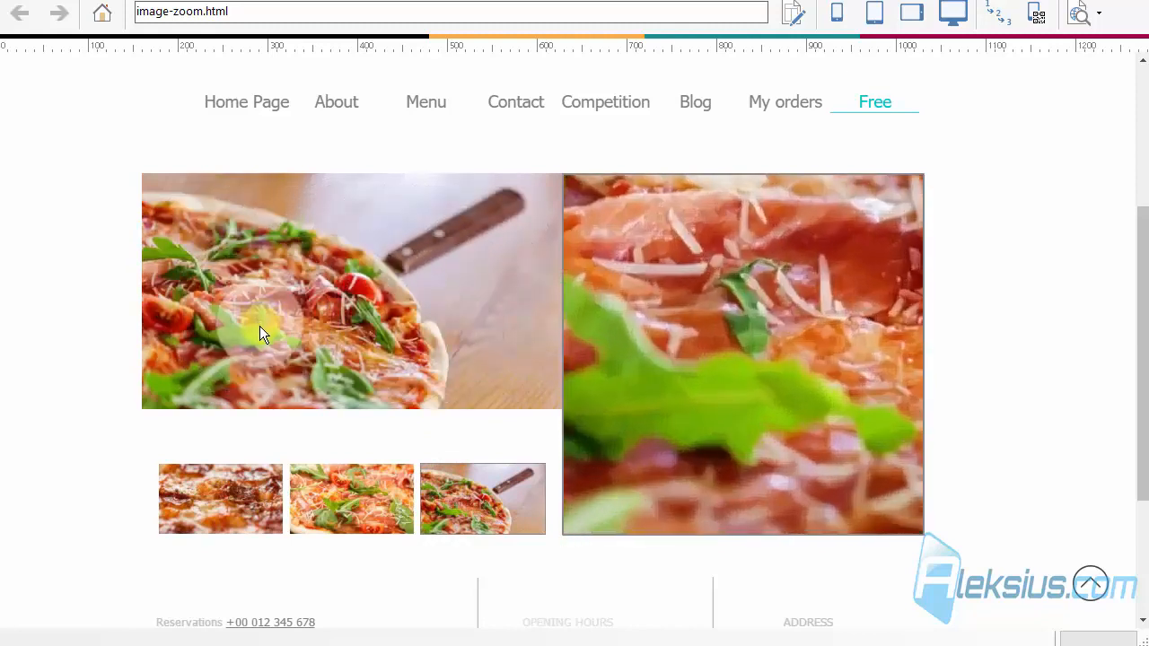
pyautogui.click(1133, 4)
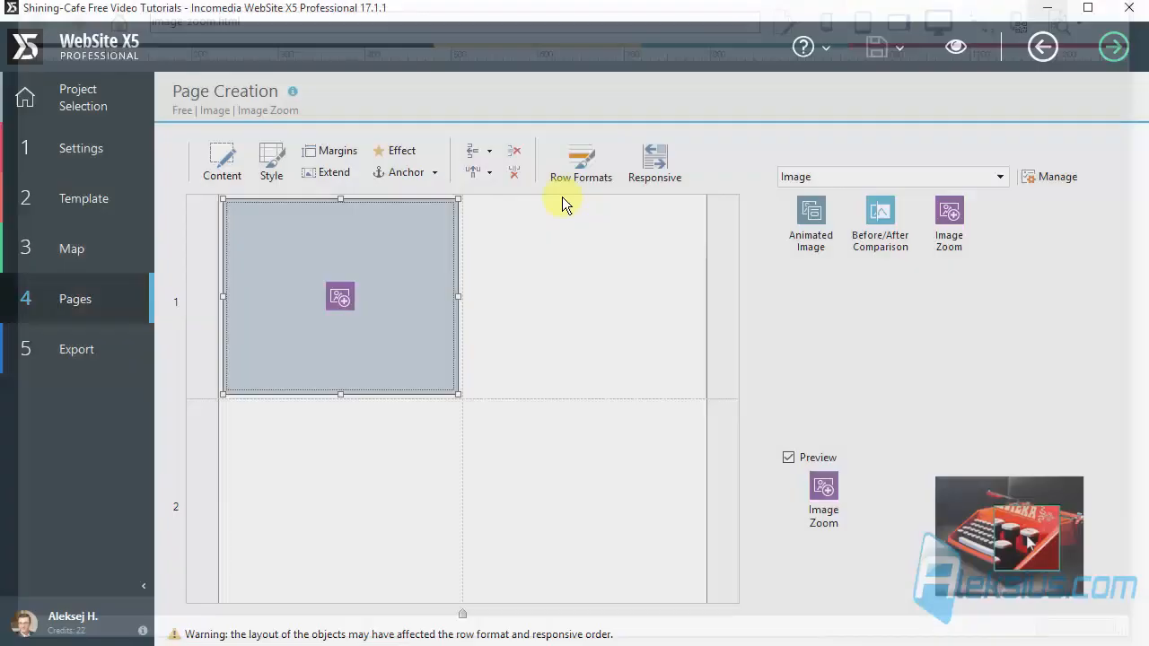
# Step: Try the Internal zoom type for the Image Zoom object and check it in the page preview
pyautogui.doubleClick(366, 269)
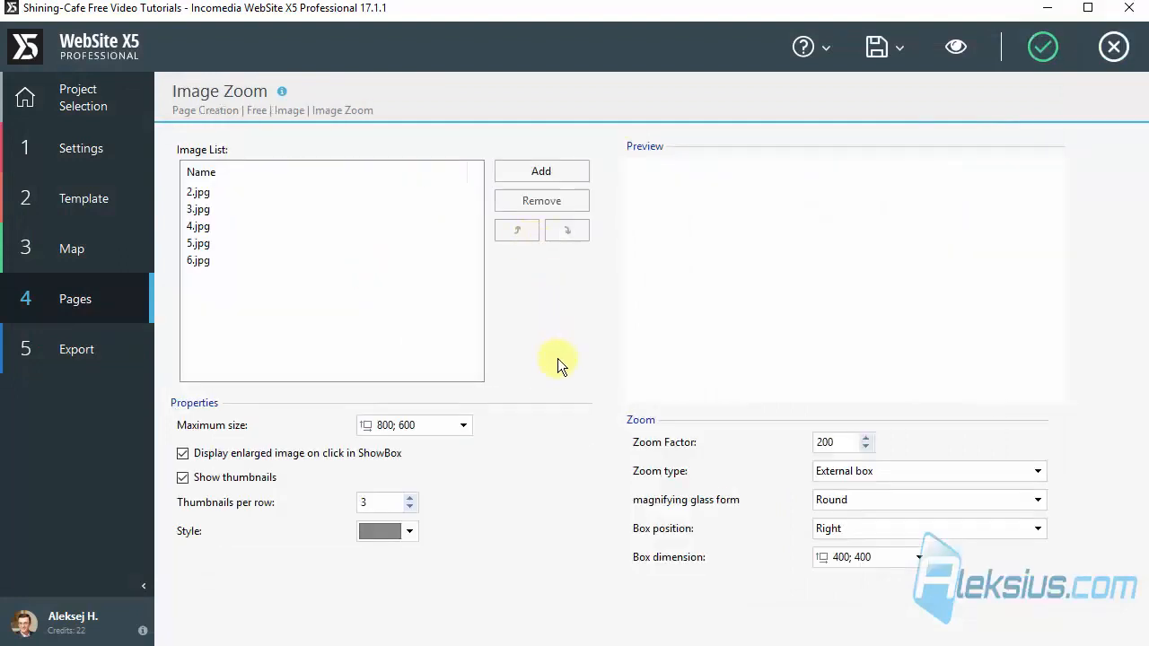
pyautogui.click(884, 473)
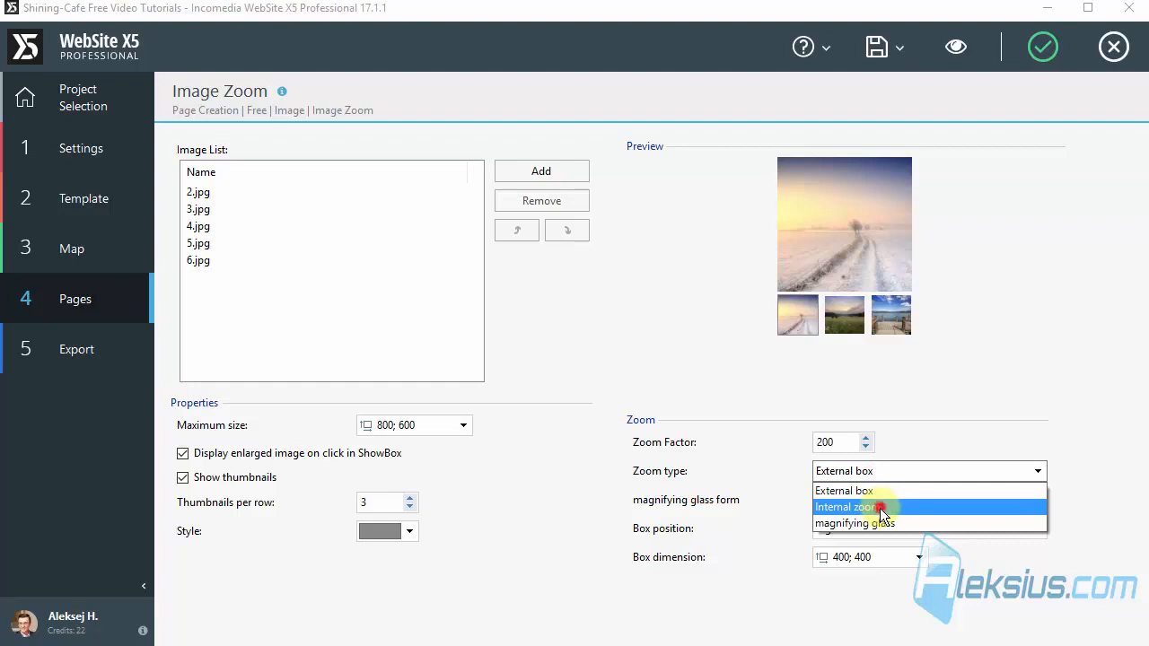
pyautogui.click(882, 508)
pyautogui.click(955, 47)
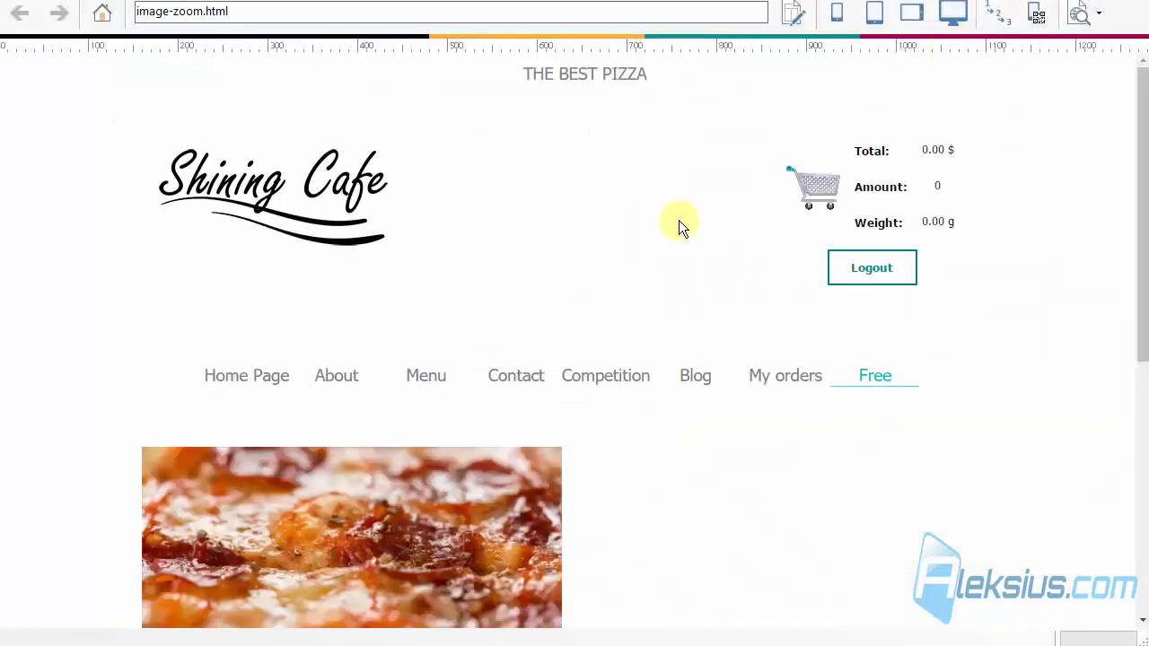
pyautogui.scroll(-3, 399, 202)
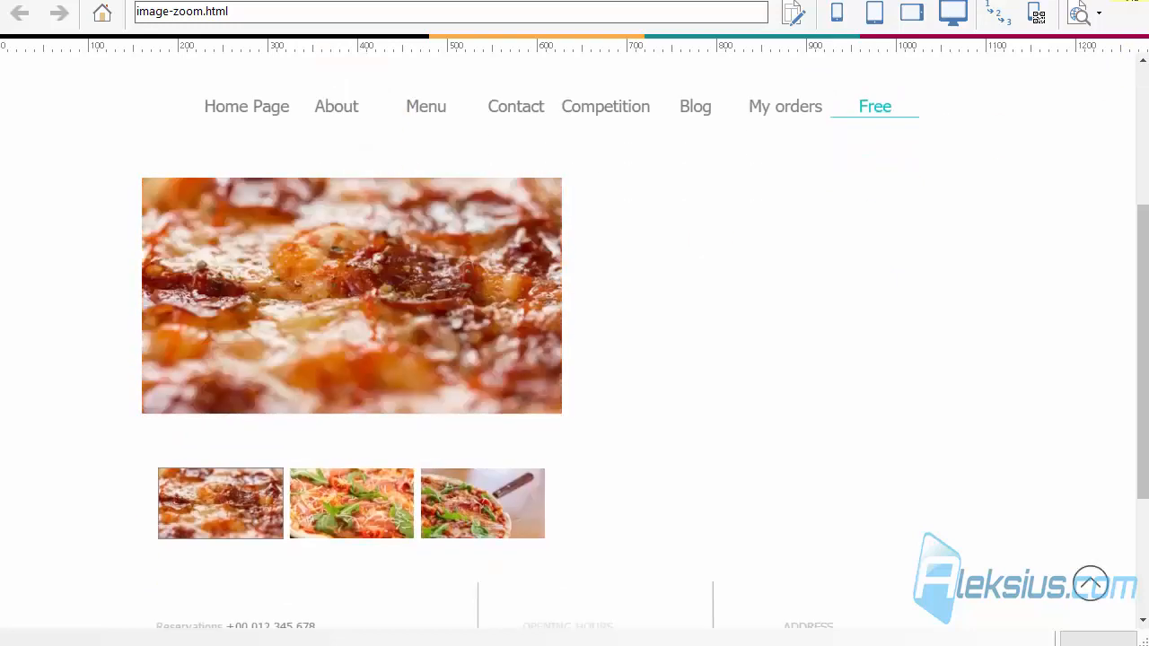
pyautogui.click(1131, 1)
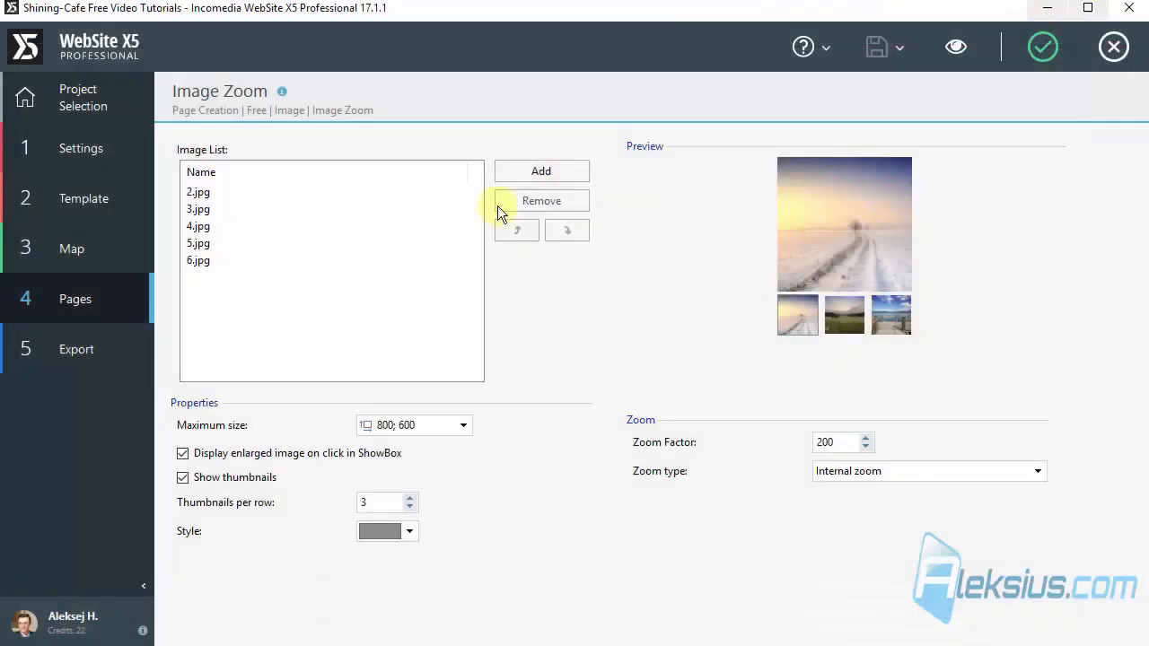
# Step: Set the zoom type to External box and test magnification levels and the second thumbnail in the page preview
pyautogui.click(871, 473)
pyautogui.click(871, 488)
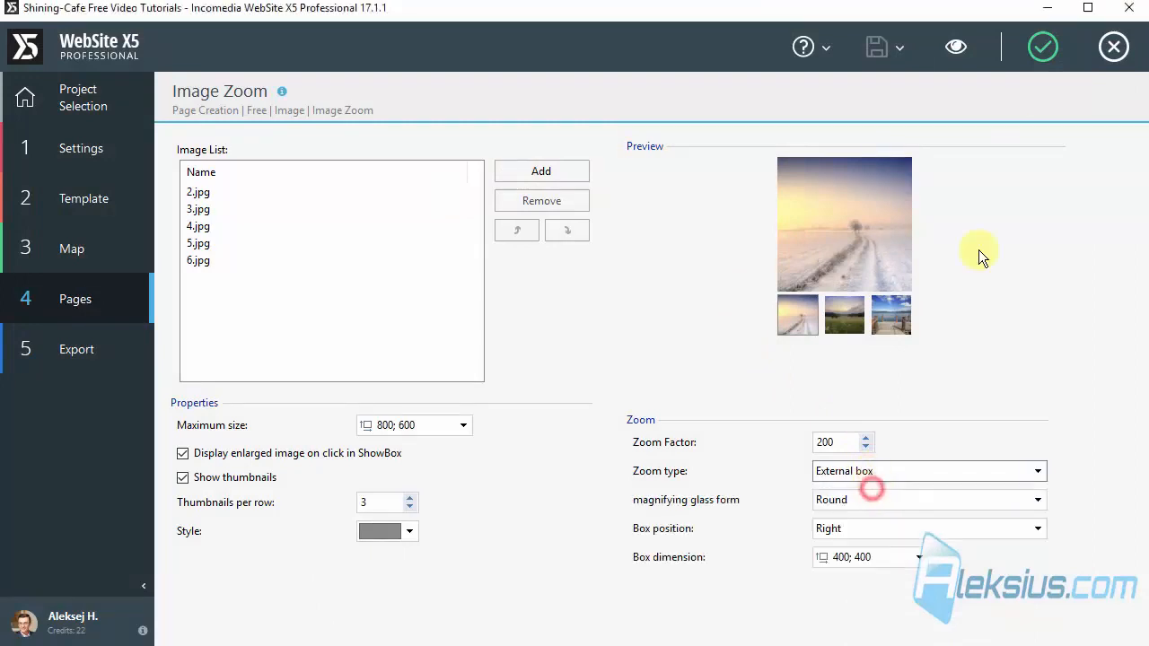
pyautogui.click(954, 47)
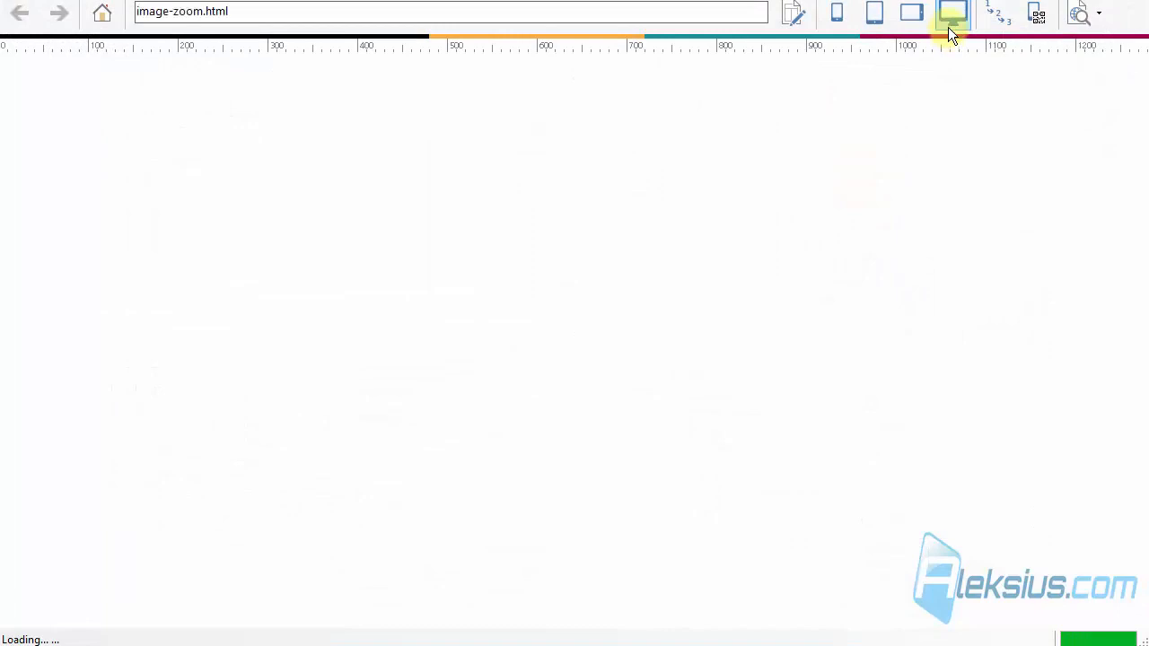
pyautogui.scroll(-4, 363, 236)
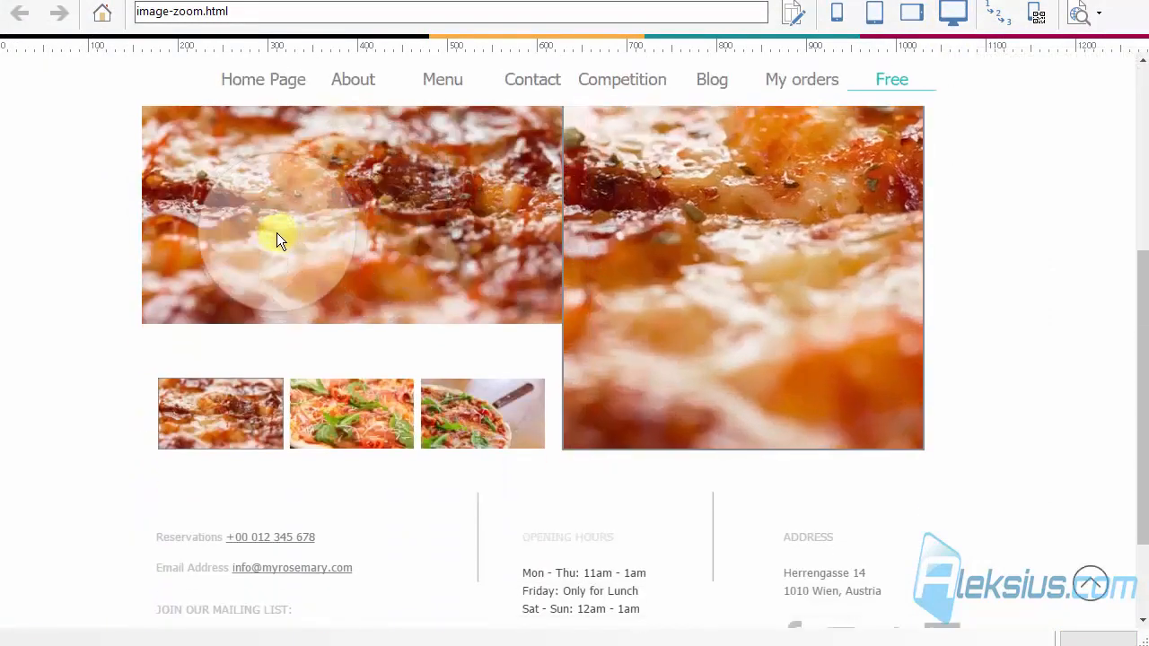
pyautogui.scroll(2, 277, 235)
pyautogui.scroll(-7, 279, 240)
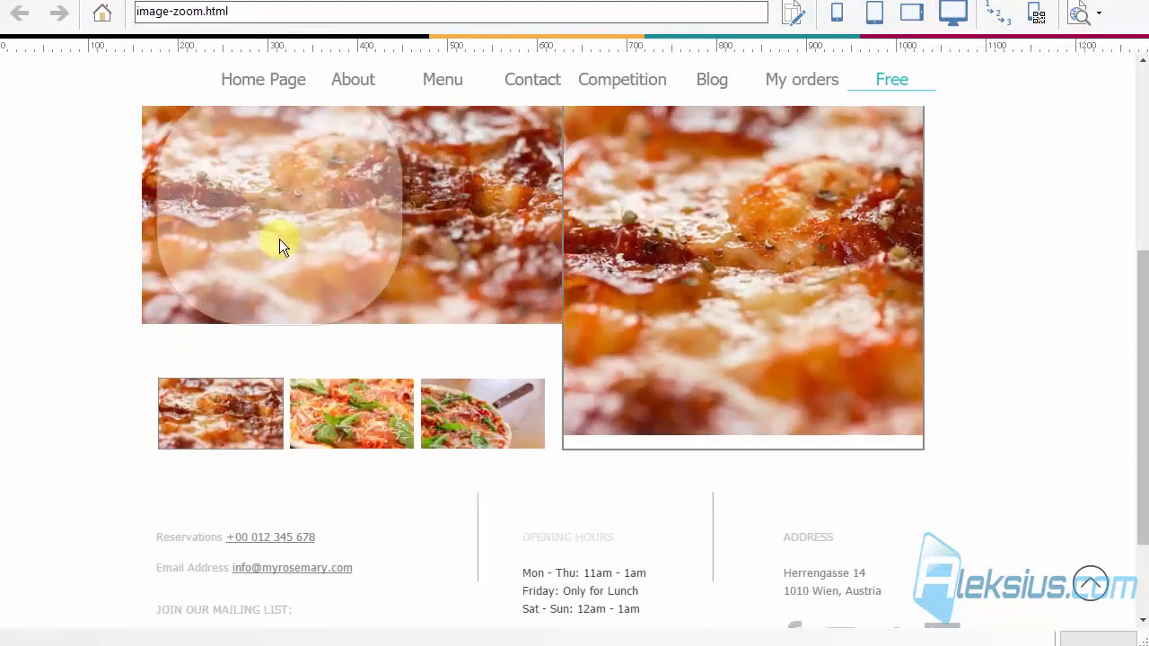
pyautogui.click(375, 424)
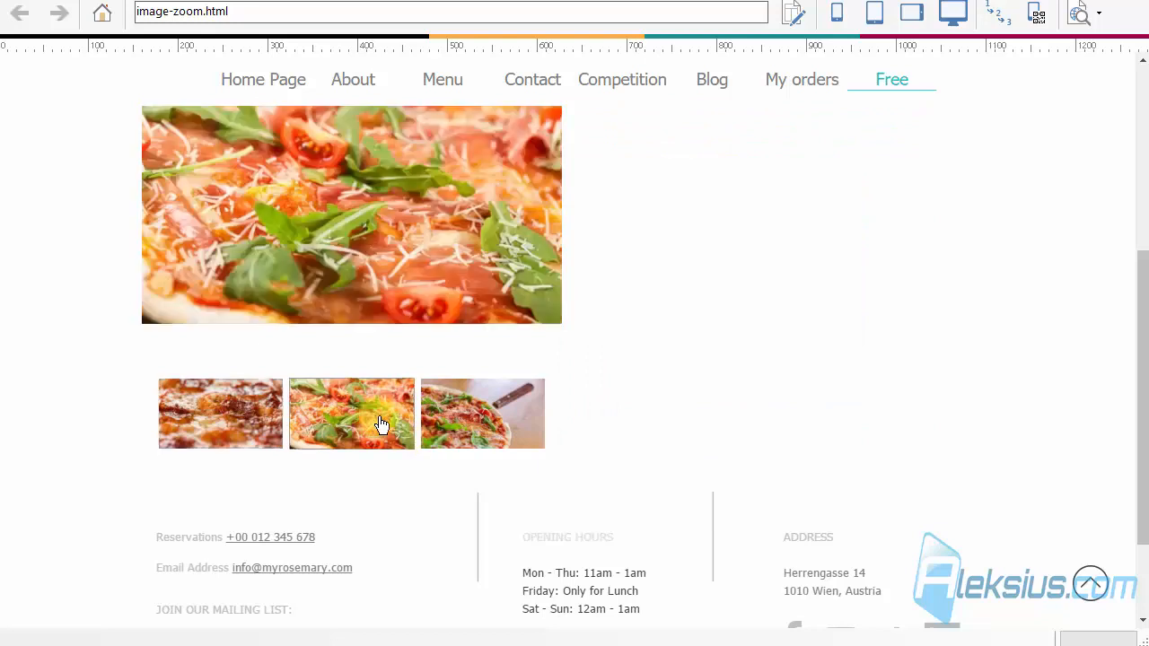
pyautogui.scroll(2, 536, 481)
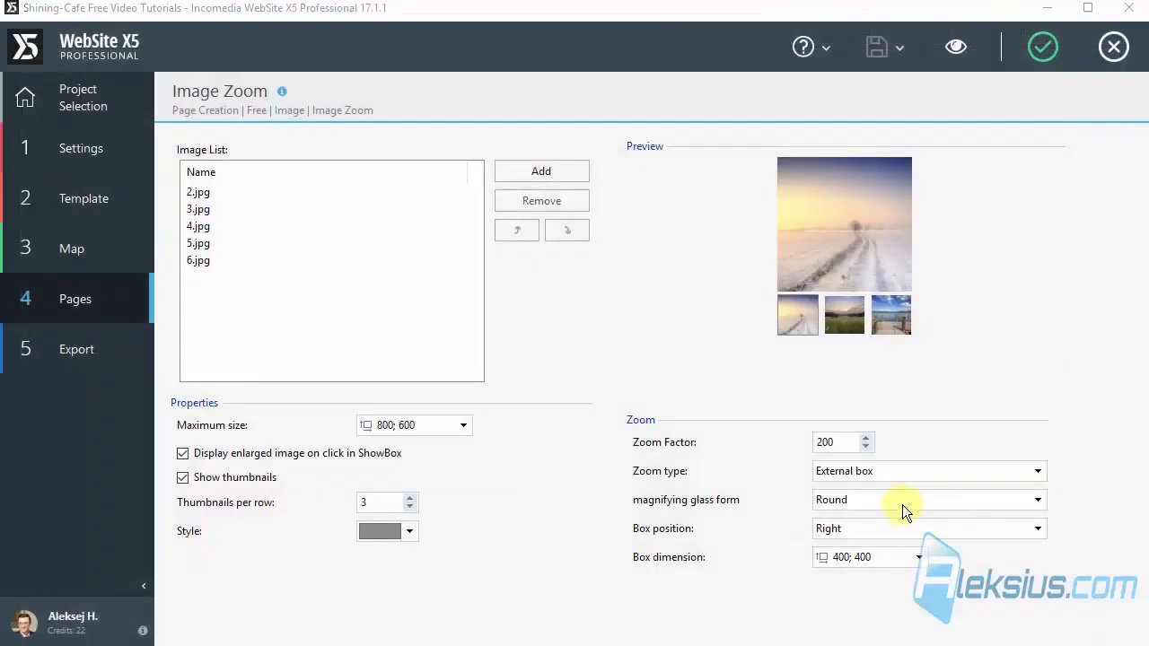
# Step: Set the magnifying glass form to Square with the box position at Right, and test the zoom in the page preview
pyautogui.click(901, 500)
pyautogui.click(874, 530)
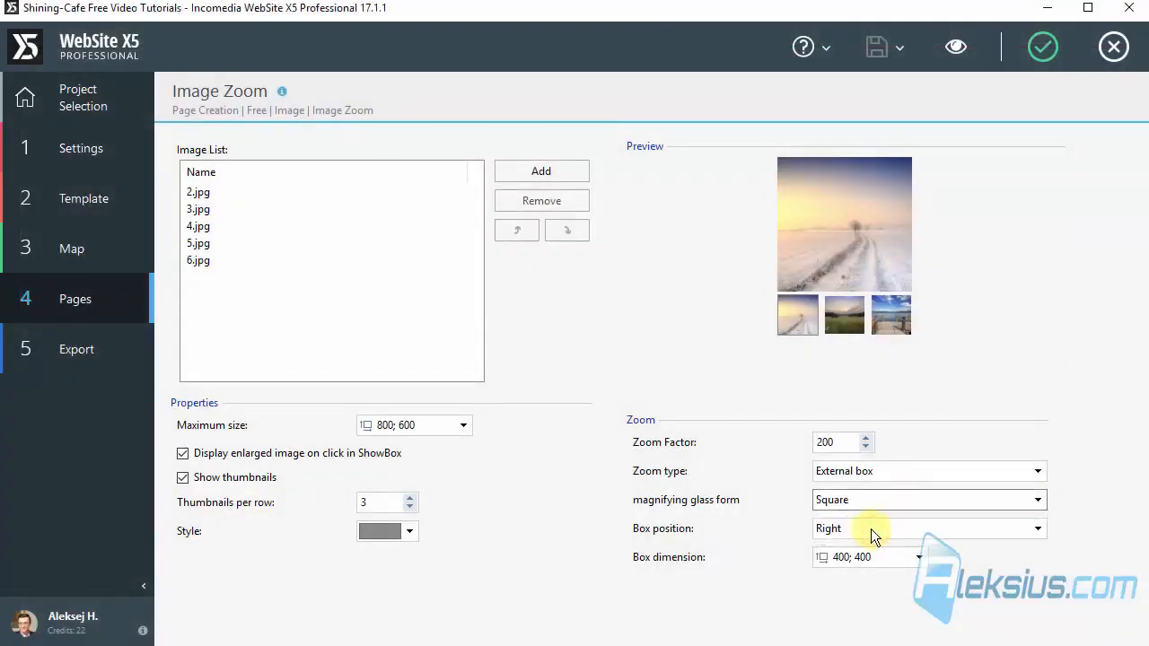
pyautogui.click(870, 527)
pyautogui.click(868, 524)
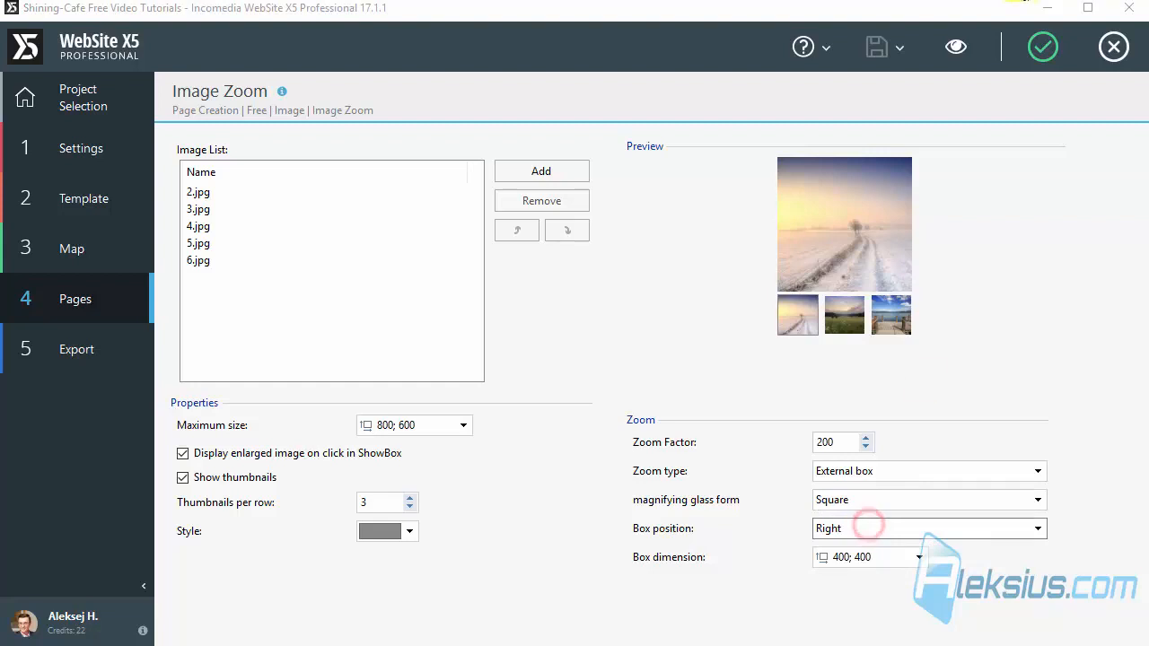
pyautogui.click(959, 45)
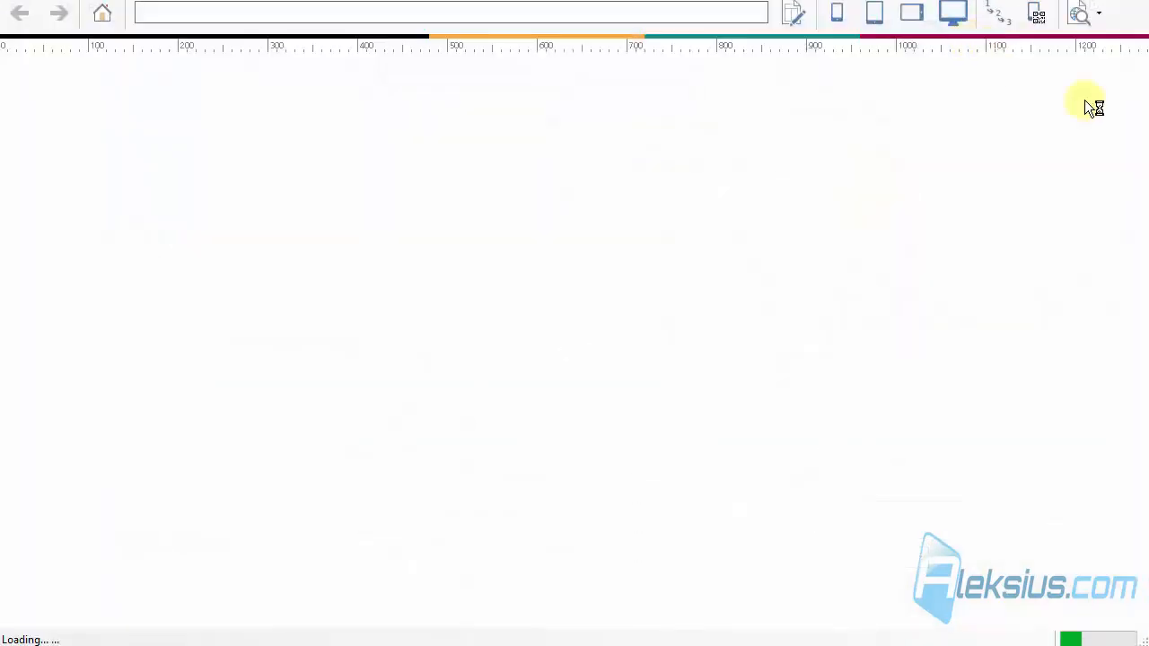
pyautogui.scroll(-3, 1138, 81)
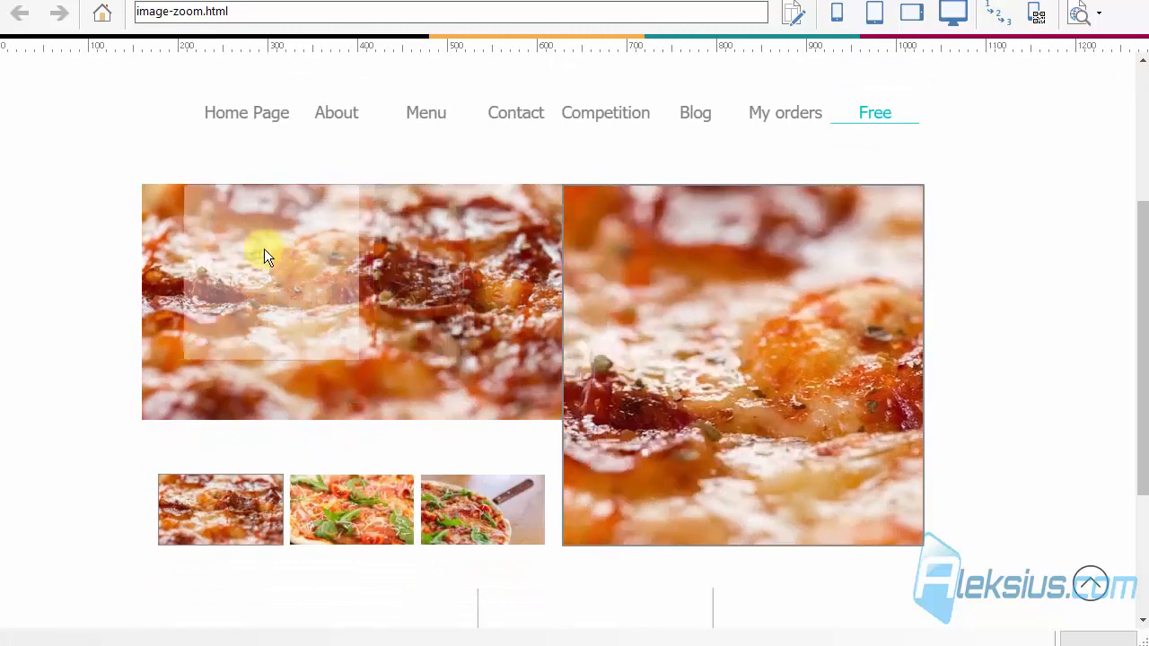
pyautogui.scroll(-6, 227, 268)
pyautogui.scroll(11, 230, 265)
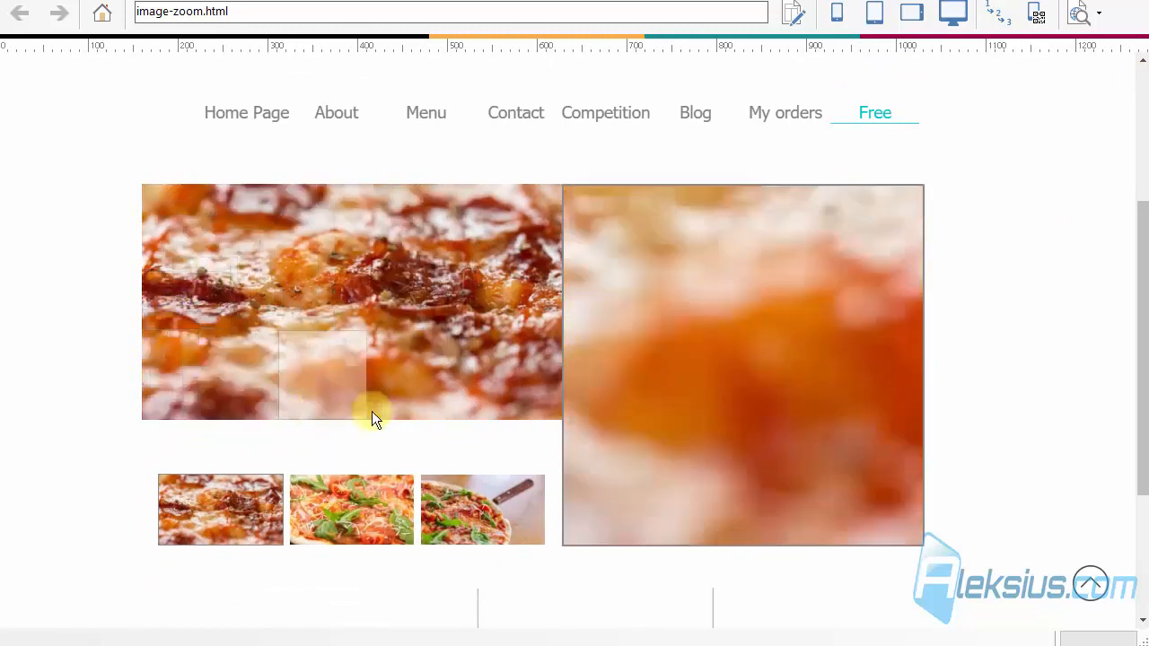
pyautogui.click(1133, 5)
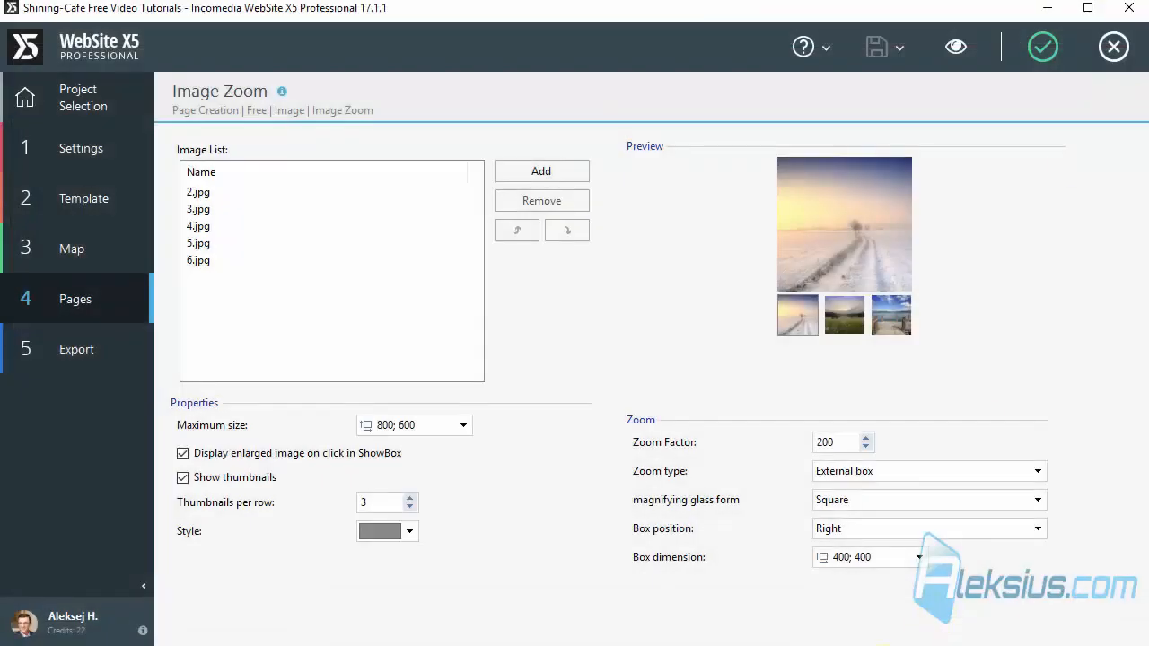
# Step: Try the Image Zoom object without thumbnails and ShowBox enlargement in the page preview, and turn both options back on
pyautogui.click(246, 480)
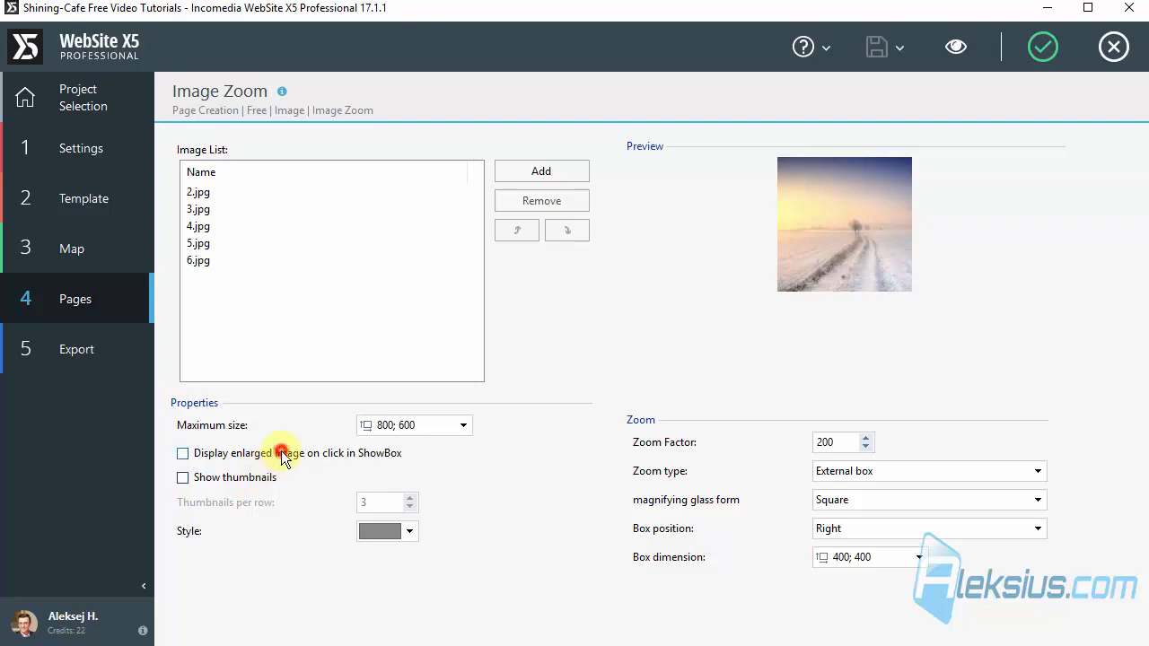
pyautogui.click(950, 48)
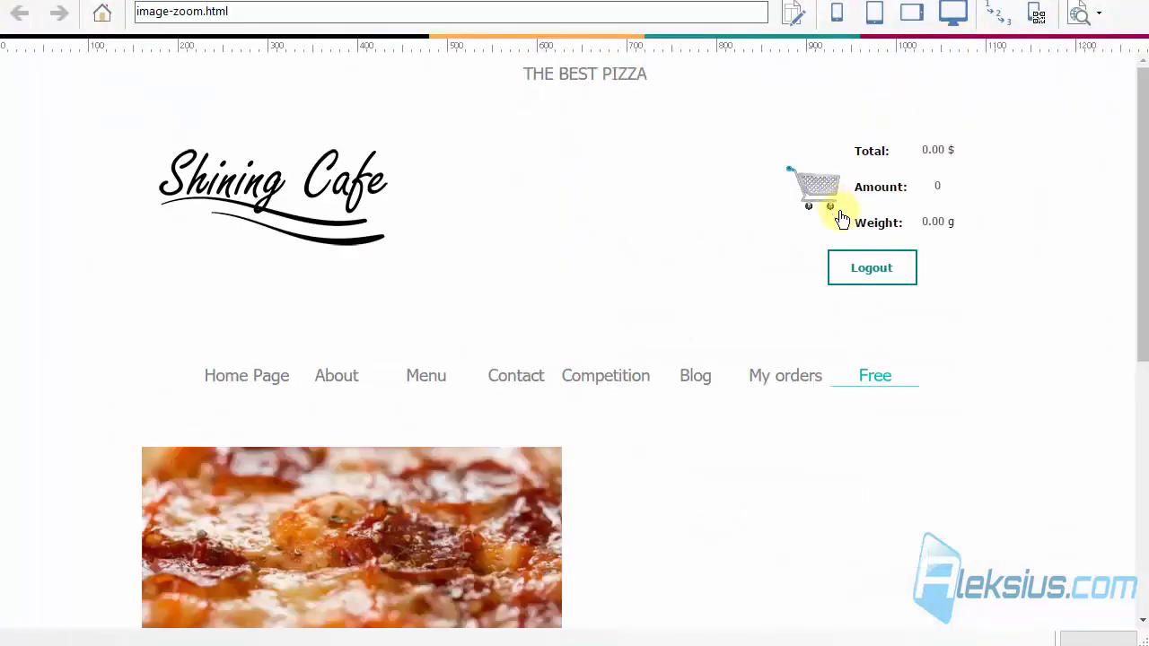
pyautogui.scroll(-3, 808, 234)
pyautogui.moveTo(456, 250)
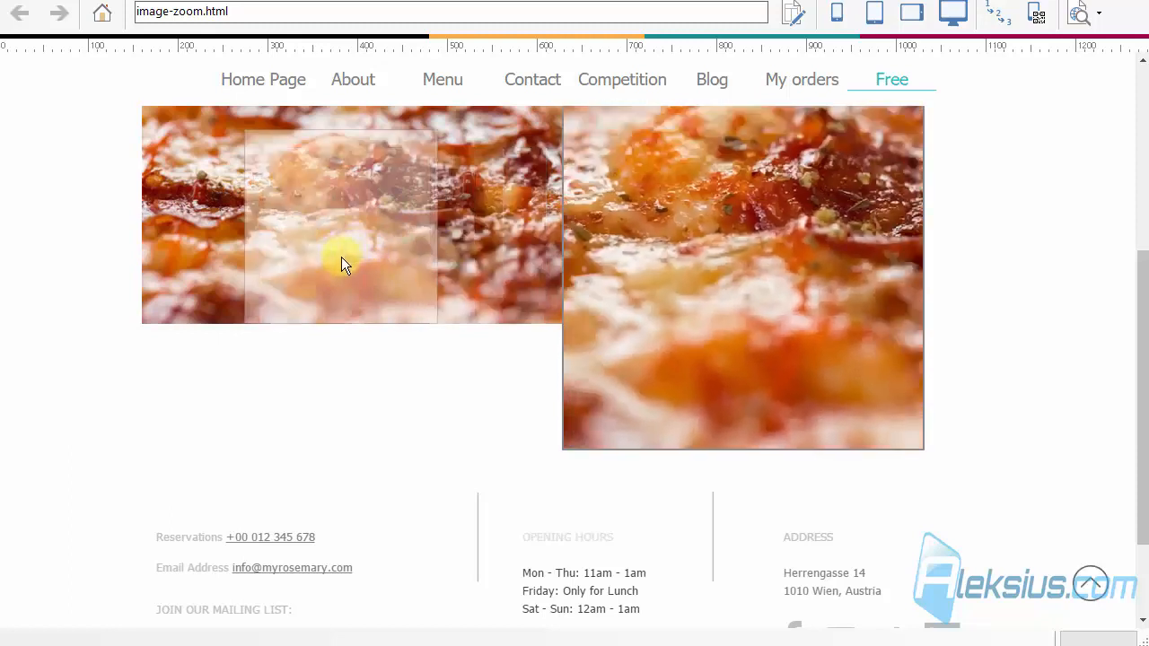
pyautogui.scroll(3, 341, 258)
pyautogui.scroll(2, 428, 275)
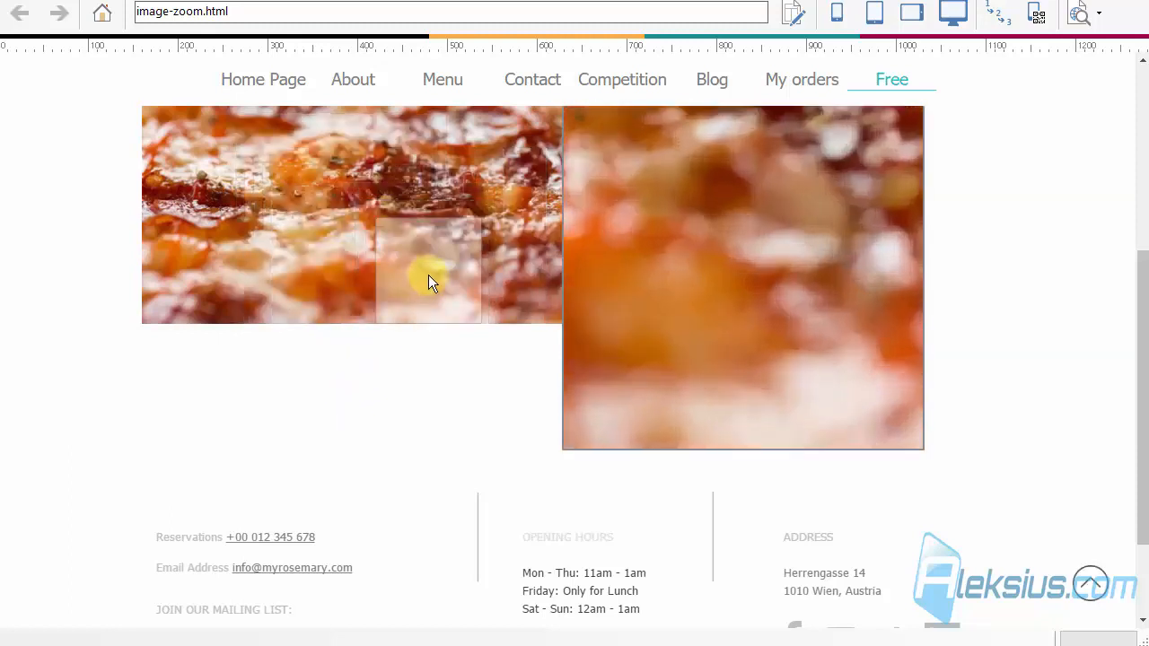
pyautogui.scroll(1, 429, 274)
pyautogui.scroll(-3, 429, 275)
pyautogui.click(1137, 1)
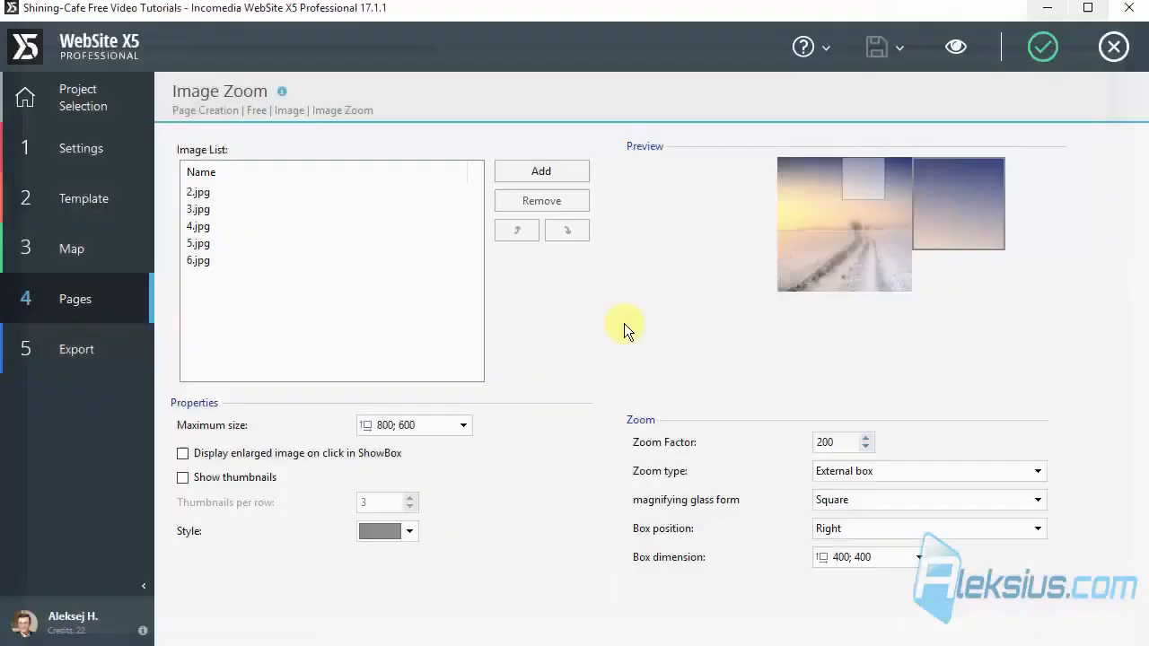
pyautogui.click(231, 480)
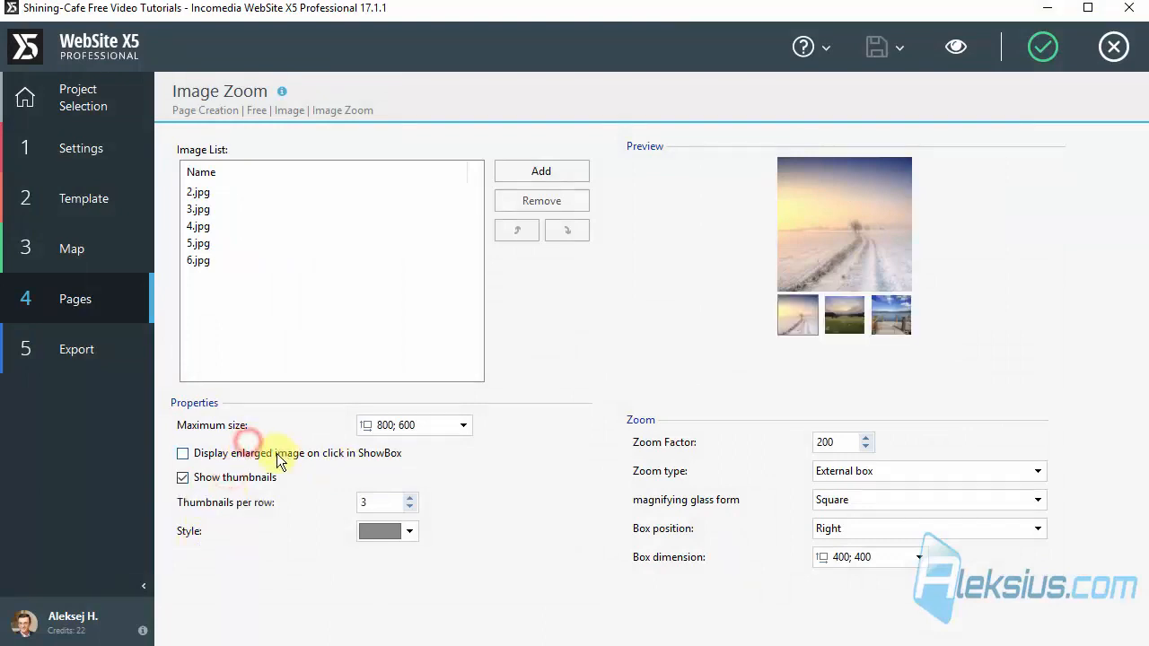
pyautogui.click(271, 453)
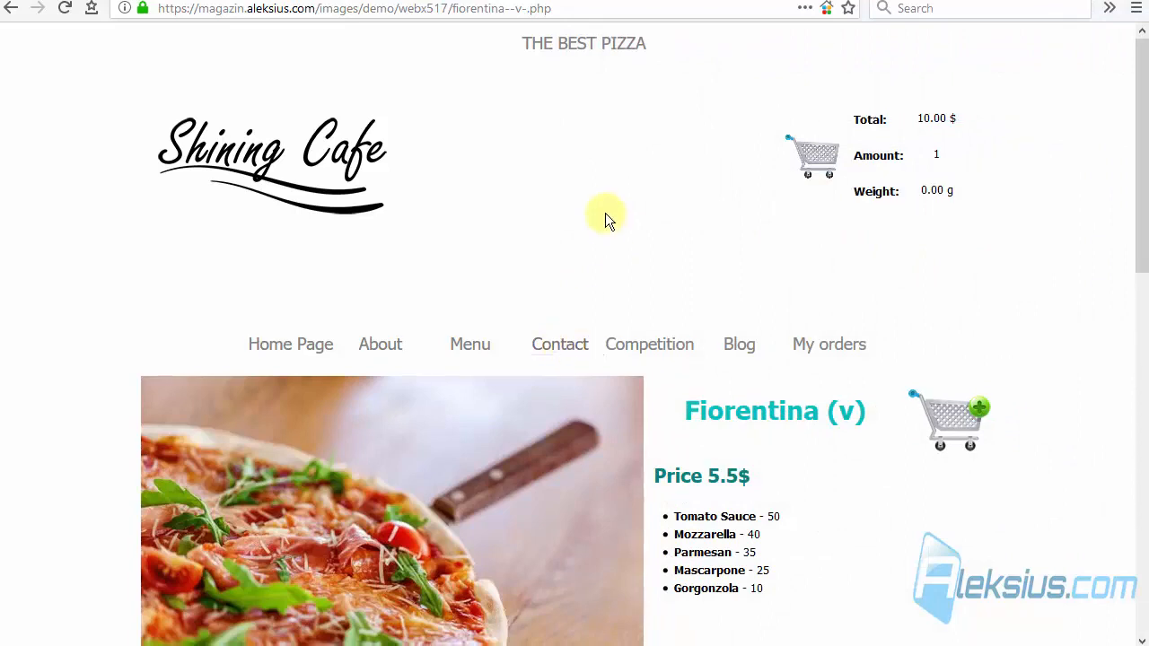
# Step: Look through the published Fiorentina (v) product page in the browser, from the gallery down to the comment form
pyautogui.scroll(-5, 610, 221)
pyautogui.scroll(-5, 694, 245)
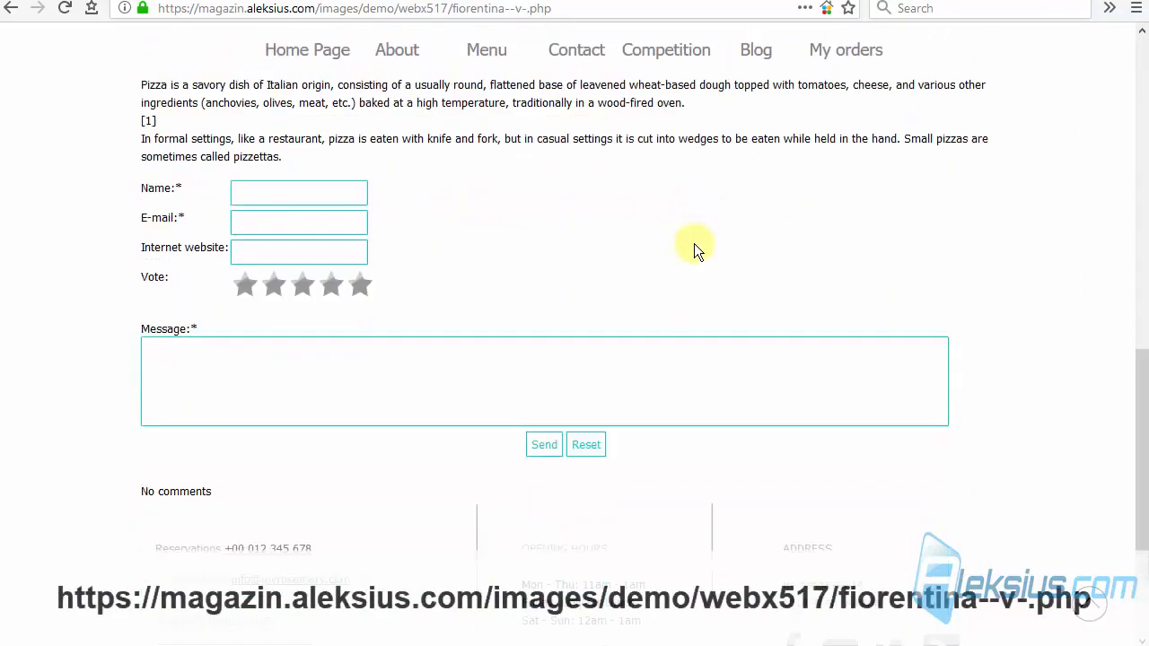
pyautogui.scroll(10, 692, 247)
pyautogui.scroll(-2, 339, 344)
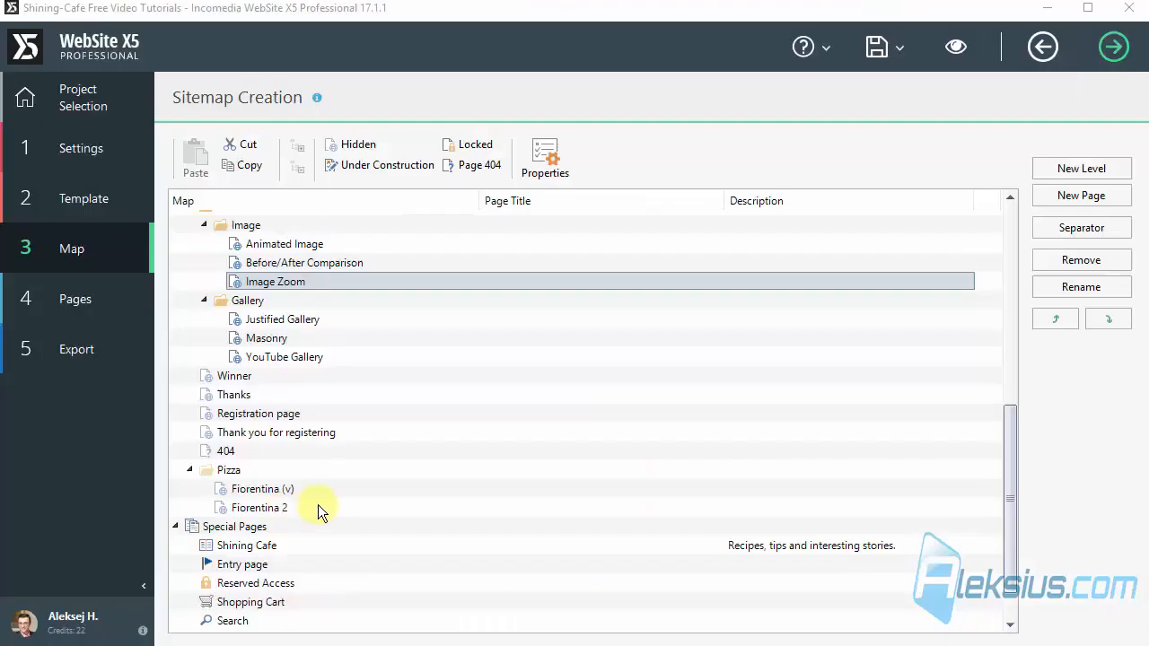
# Step: Open the Fiorentina (v) page of the Pizza level in WebSite X5 and add an empty row below the comments object
pyautogui.click(320, 507)
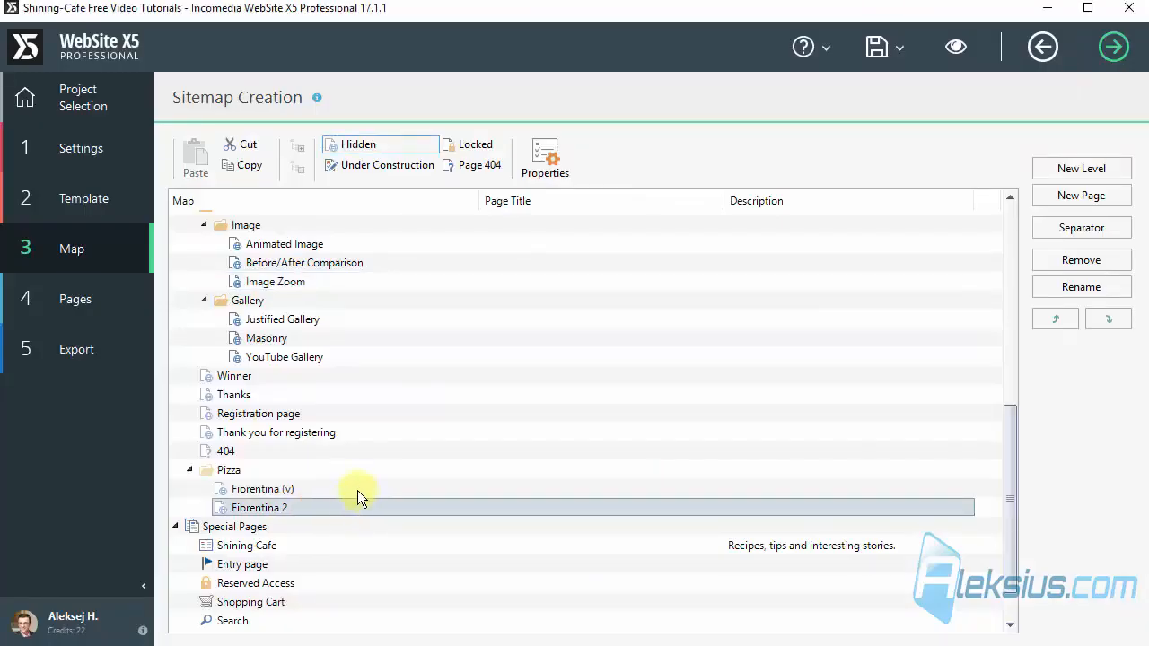
pyautogui.doubleClick(359, 489)
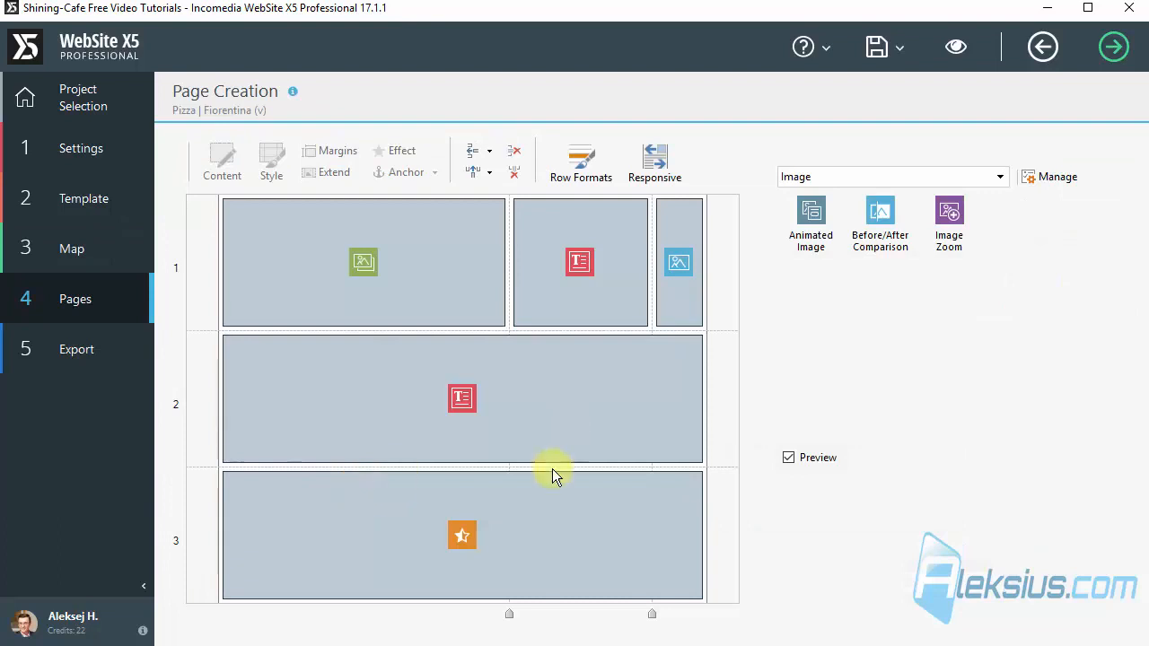
pyautogui.click(453, 261)
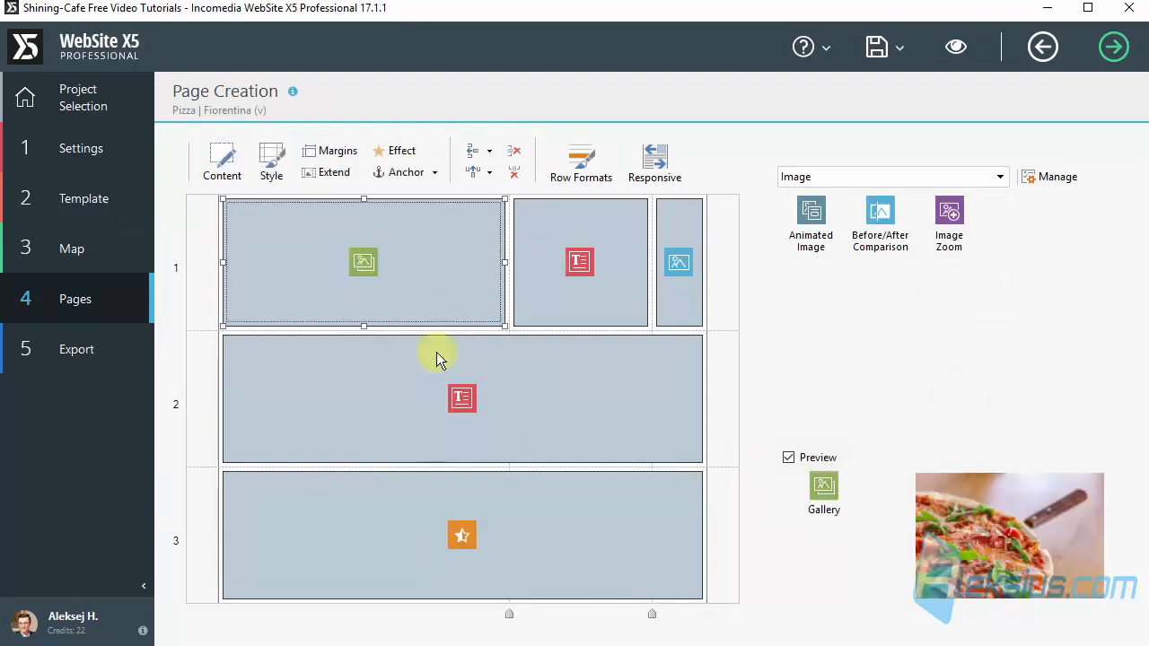
pyautogui.click(601, 559)
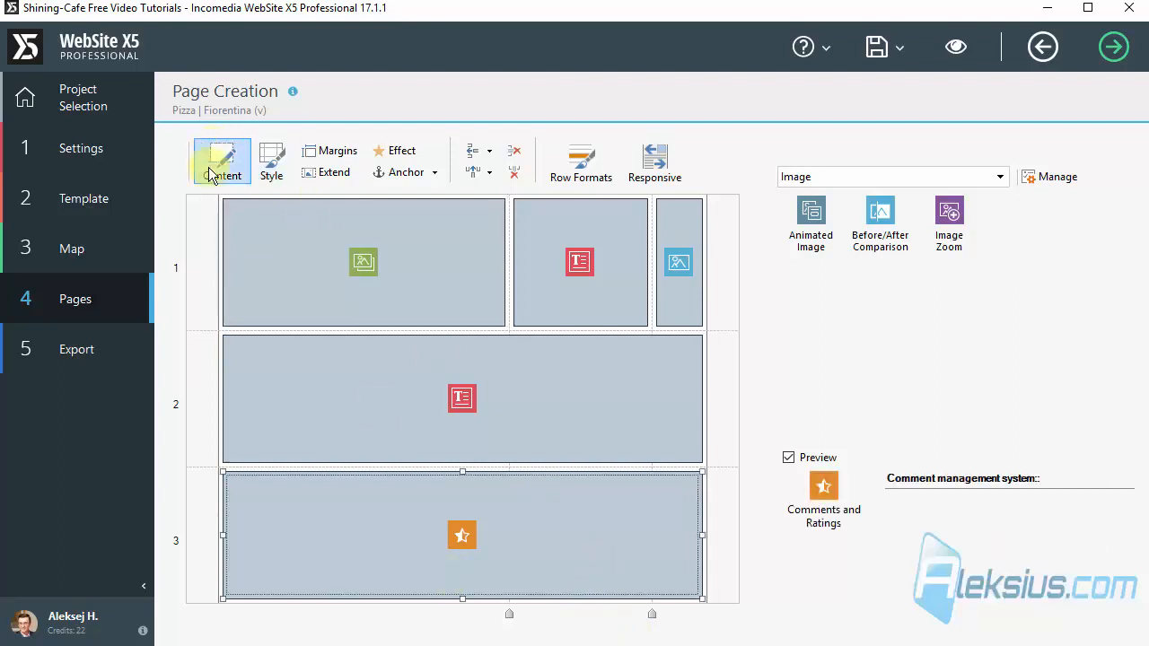
pyautogui.click(472, 153)
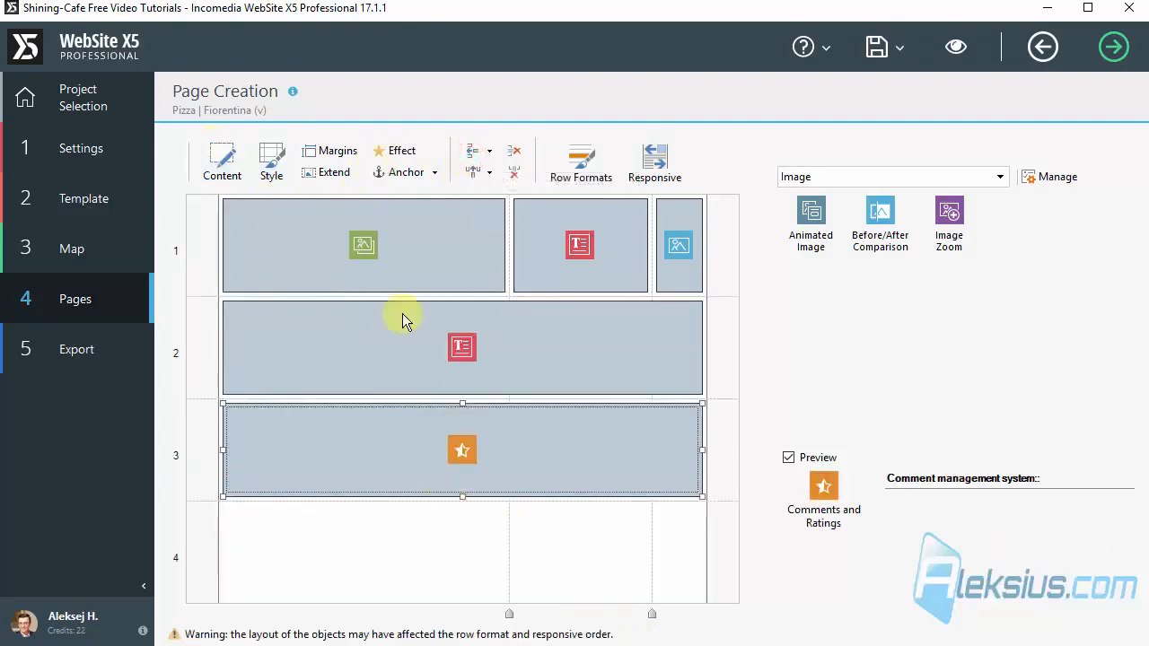
# Step: Move the Gallery object from the first row's first cell to the first cell of the new row 4
pyautogui.click(353, 204)
pyautogui.click(366, 548)
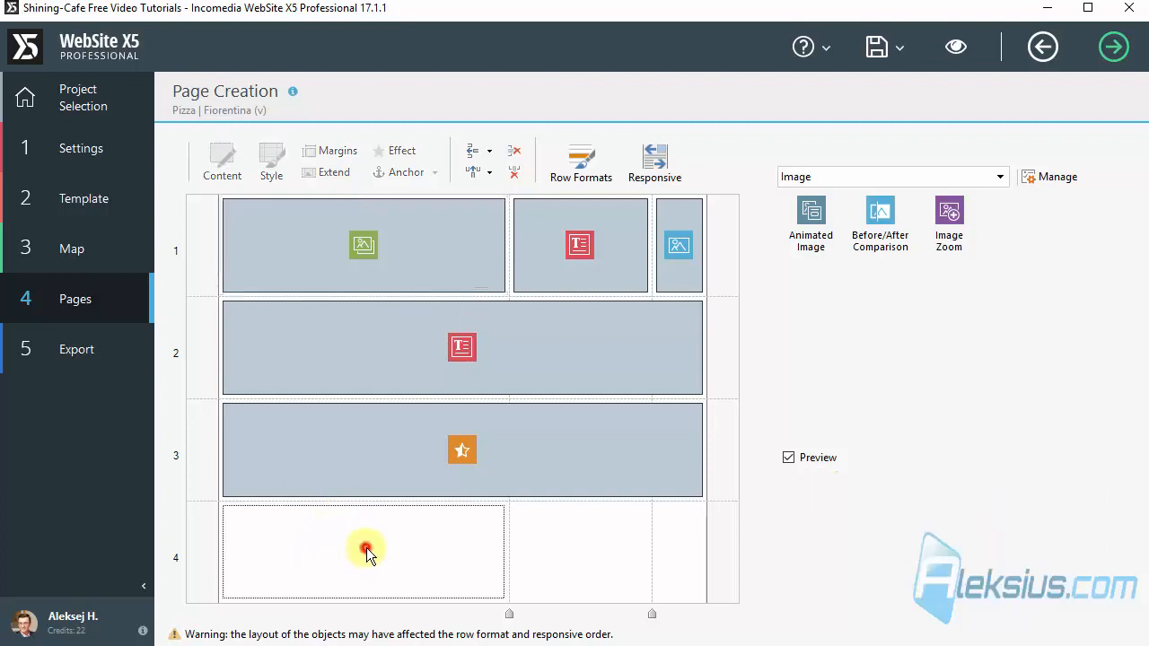
pyautogui.hotkey('ctrl', 'v')
pyautogui.click(440, 212)
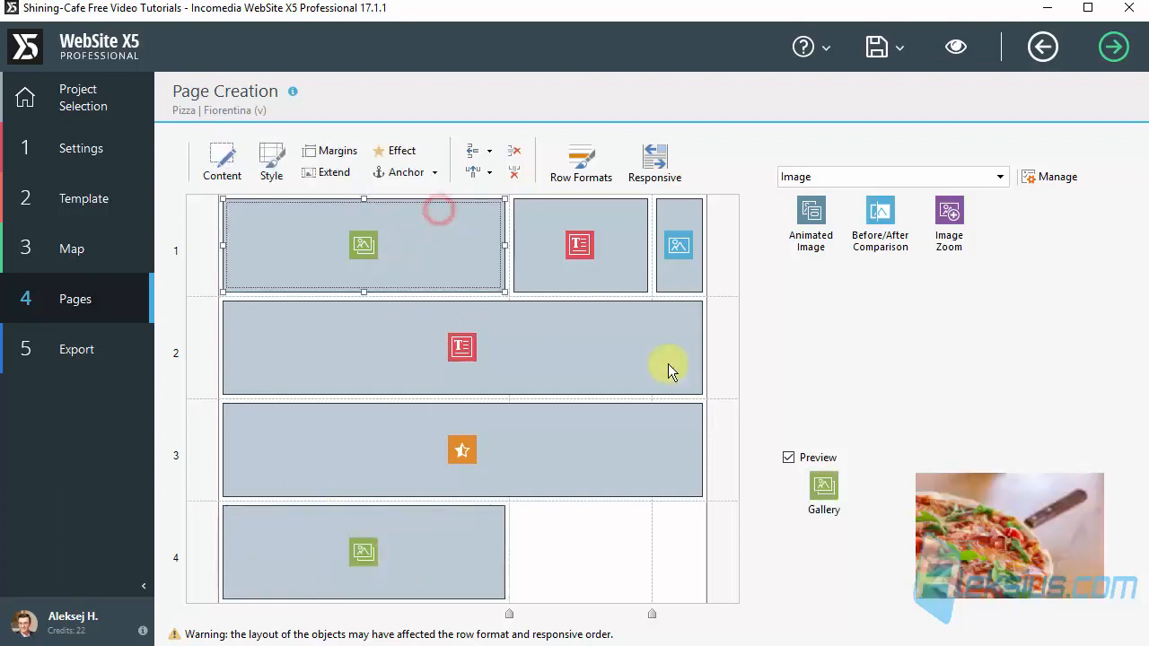
pyautogui.press('Delete')
pyautogui.click(321, 449)
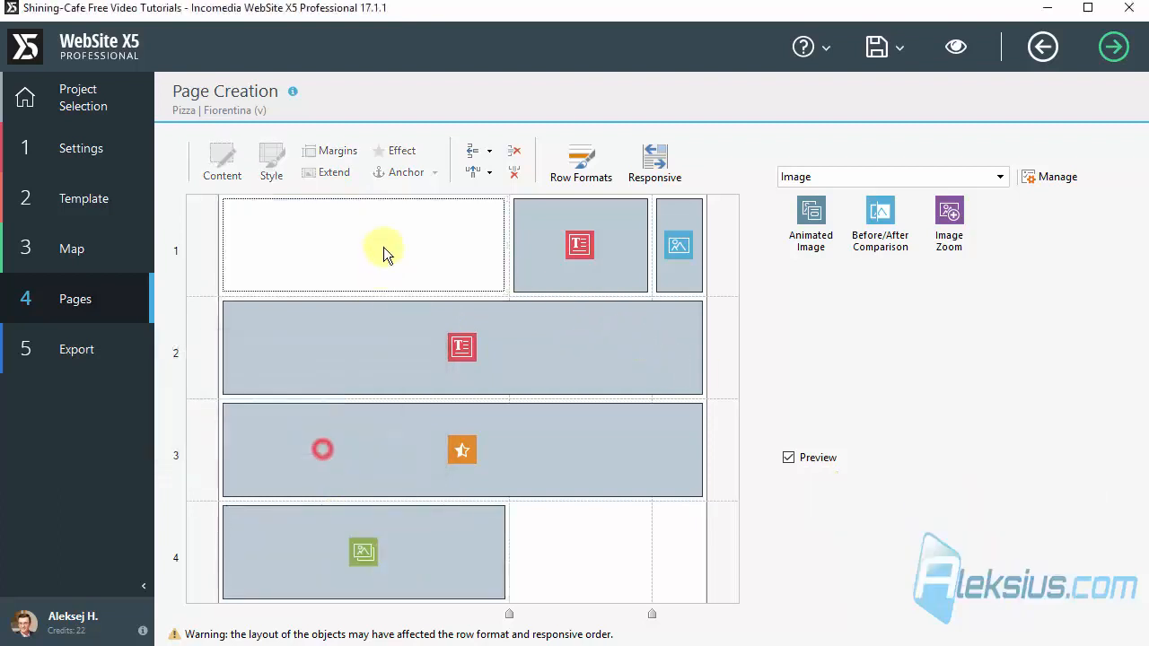
# Step: Place an Image Zoom object in the first row's empty cell and load images 1.jpg to 5.jpg into it
pyautogui.click(379, 246)
pyautogui.moveTo(949, 214); pyautogui.dragTo(468, 241)
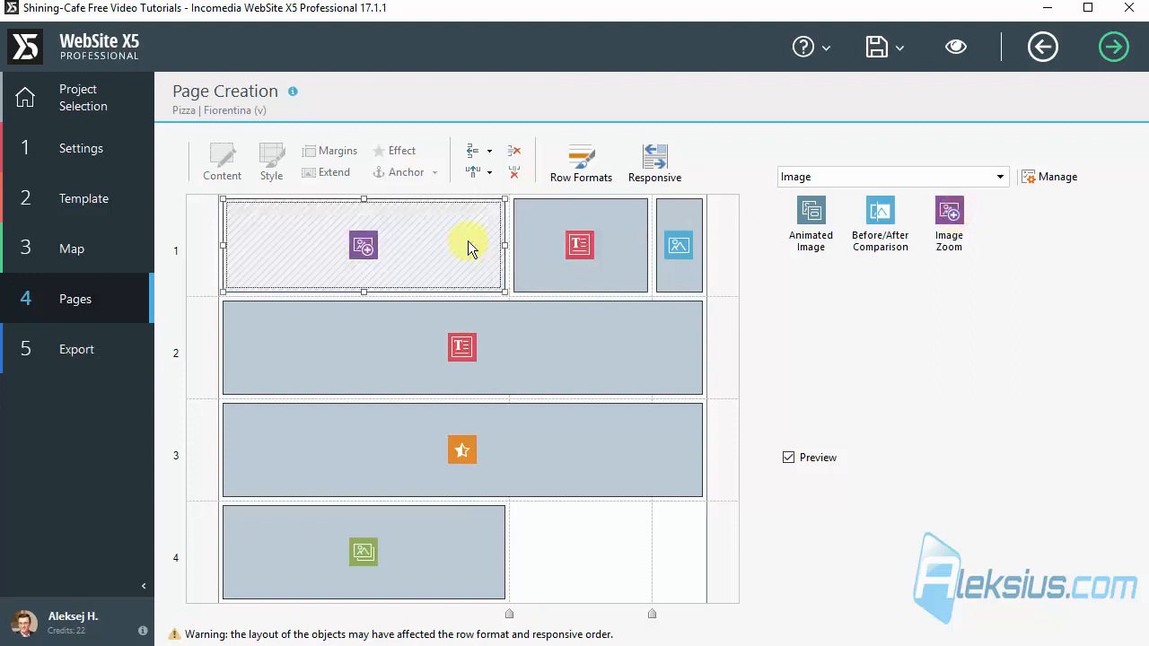
pyautogui.doubleClick(422, 235)
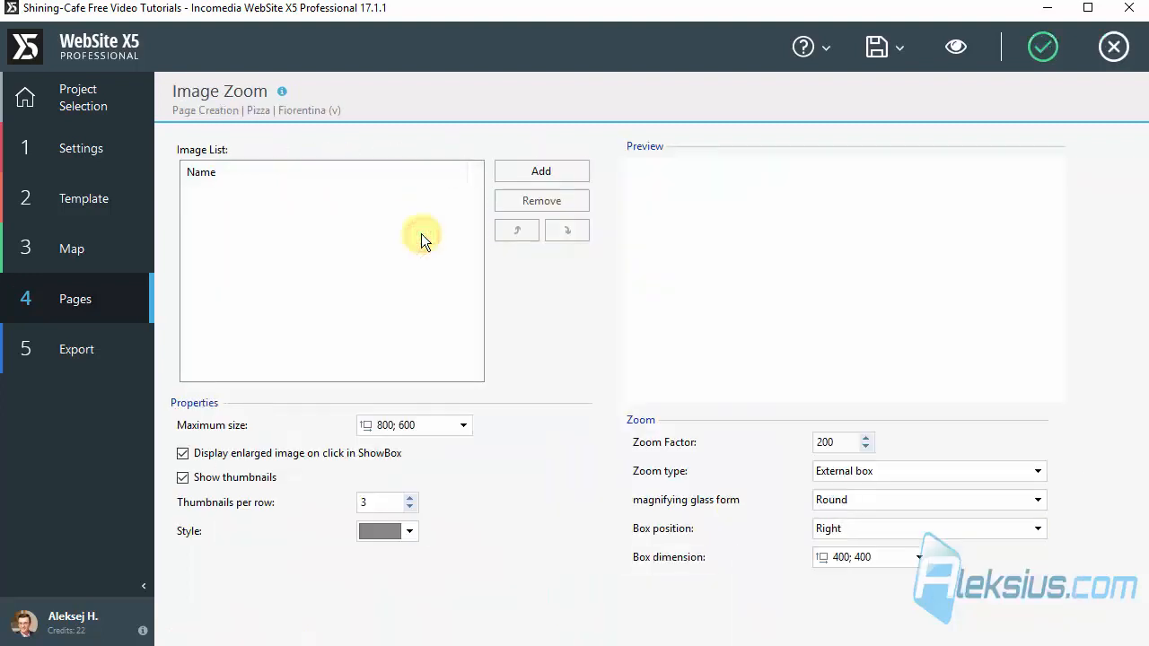
pyautogui.click(544, 172)
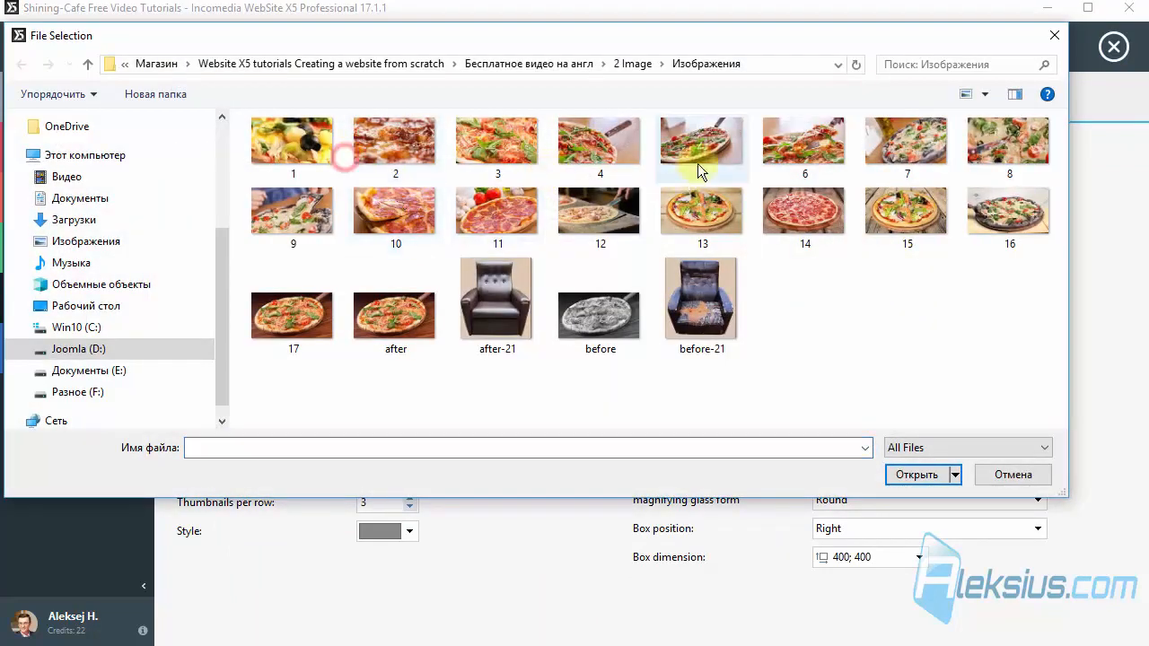
pyautogui.keyDown('shift'); pyautogui.click(701, 160); pyautogui.keyUp('shift')
pyautogui.click(917, 475)
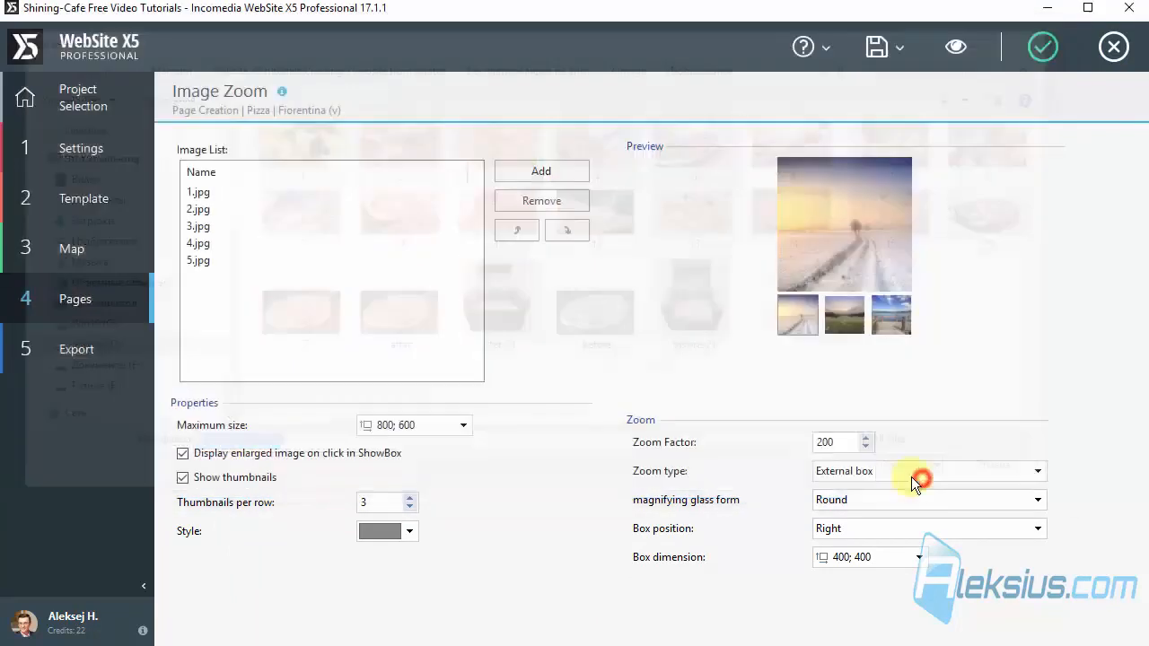
# Step: Preview the Fiorentina (v) page, test the zoom on the third thumbnail and compare it with the gallery further down
pyautogui.click(957, 52)
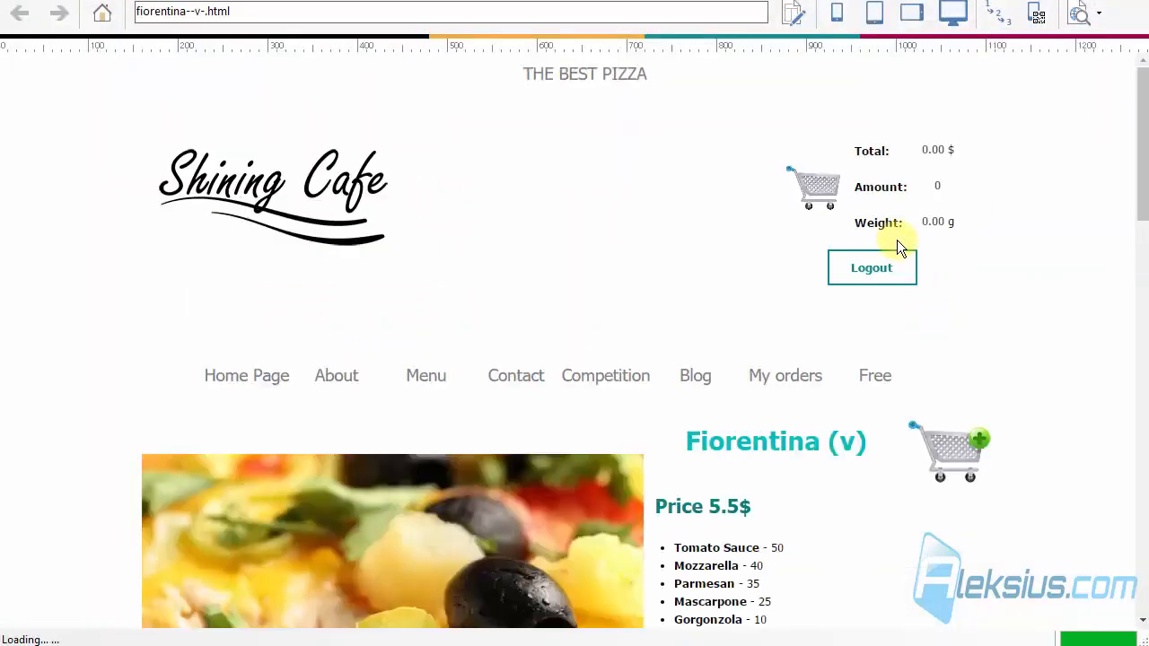
pyautogui.scroll(-3, 897, 242)
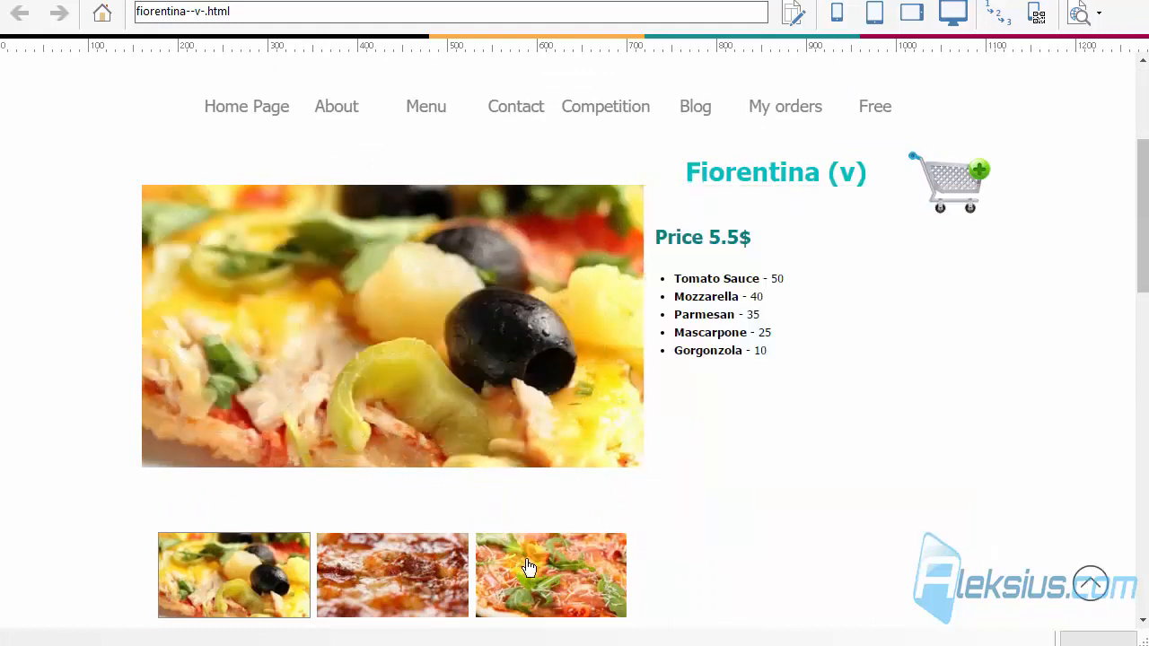
pyautogui.click(525, 561)
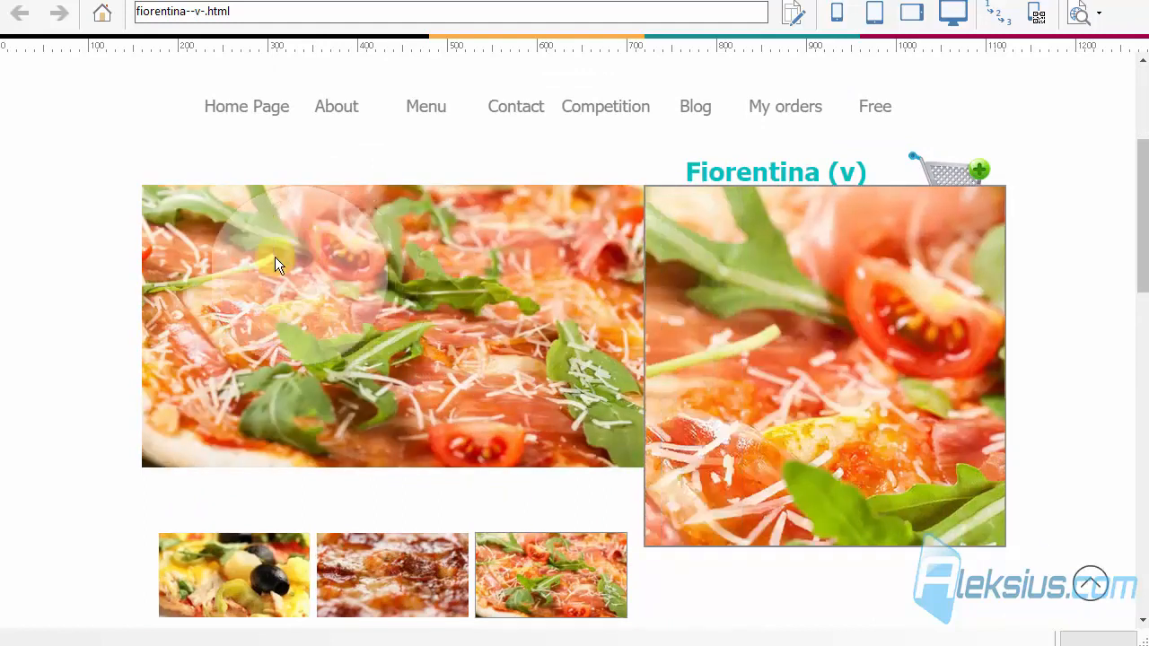
pyautogui.scroll(-15, 862, 435)
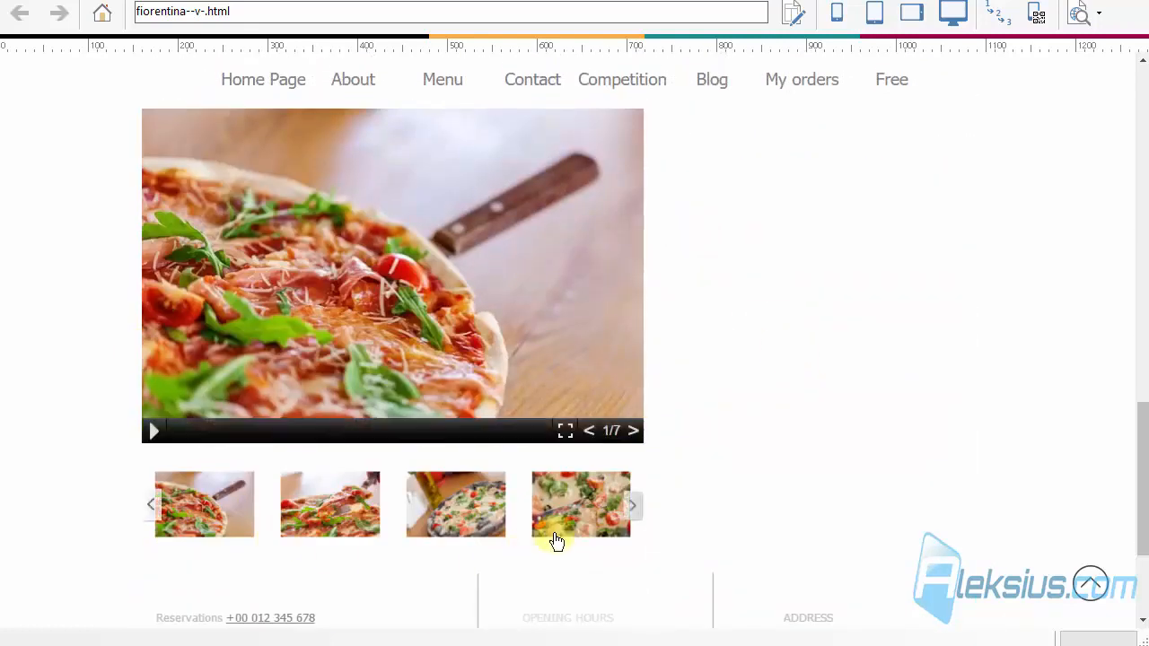
pyautogui.scroll(4, 762, 463)
pyautogui.scroll(6, 762, 458)
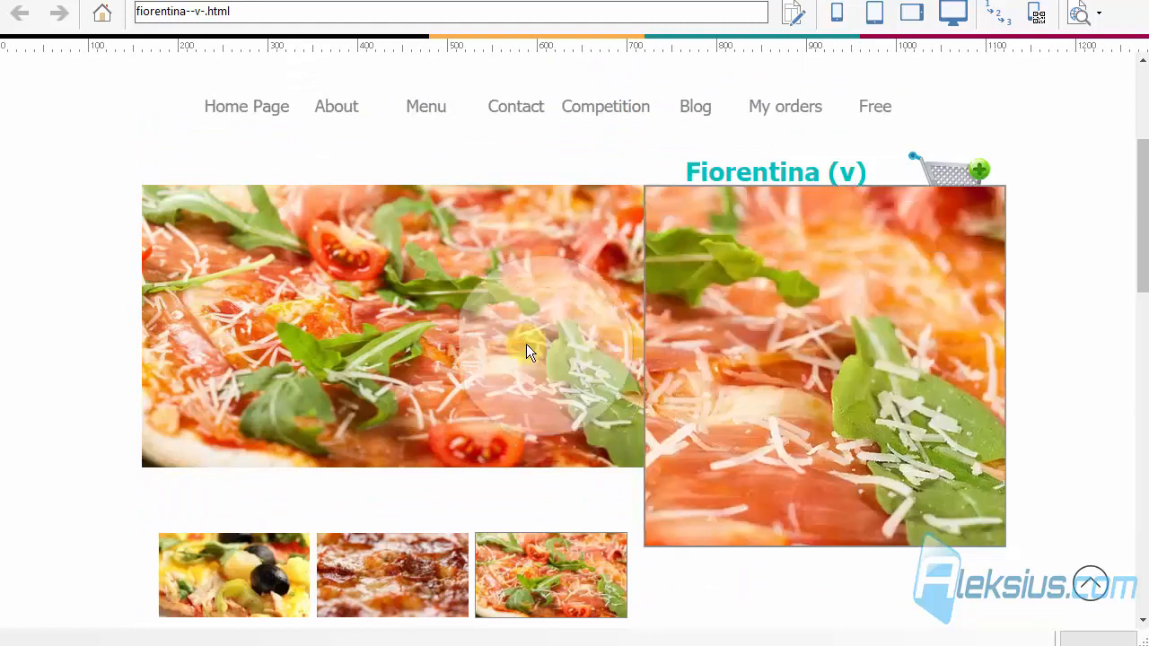